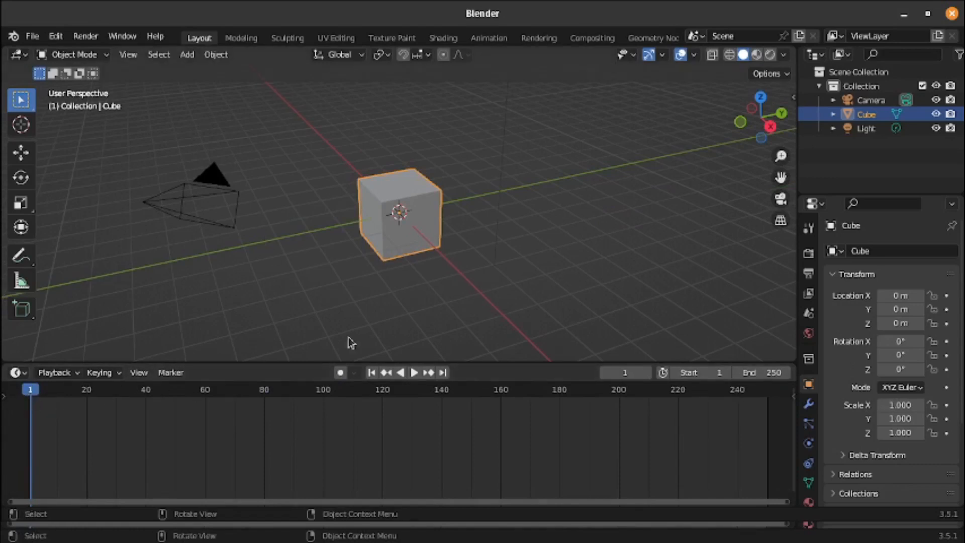
Delete the default cube and add a mesh plane at the world origin
{"action": "left_click_drag", "start_coordinate": [482, 361], "coordinate": [578, 449]}
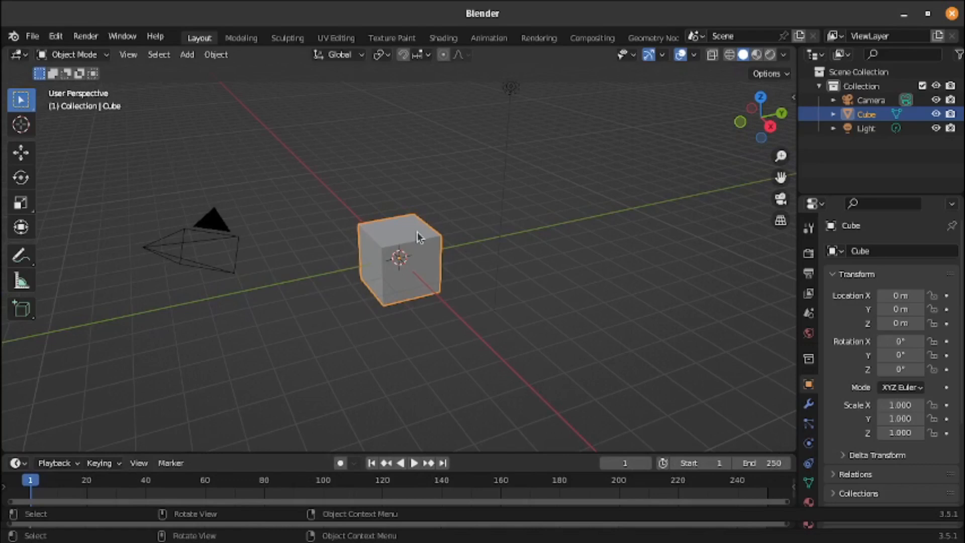
{"action": "key", "text": "Delete"}
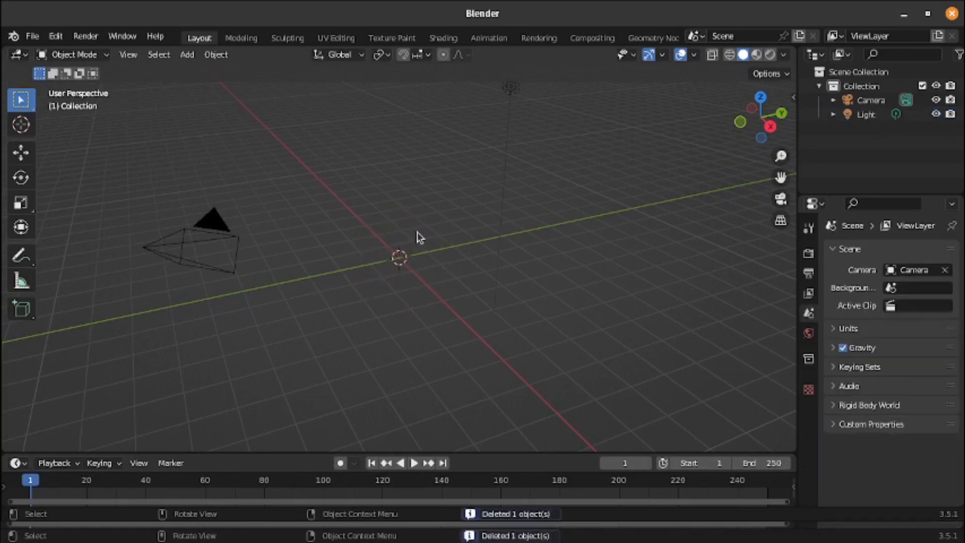
{"action": "key", "text": "shift"}
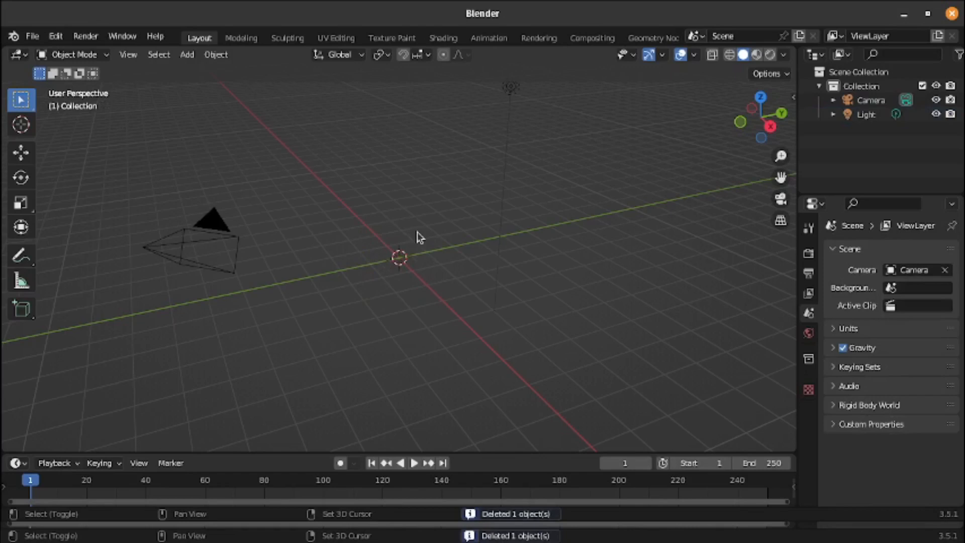
{"action": "key", "text": "shift+a"}
{"action": "mouse_move", "coordinate": [417, 232]}
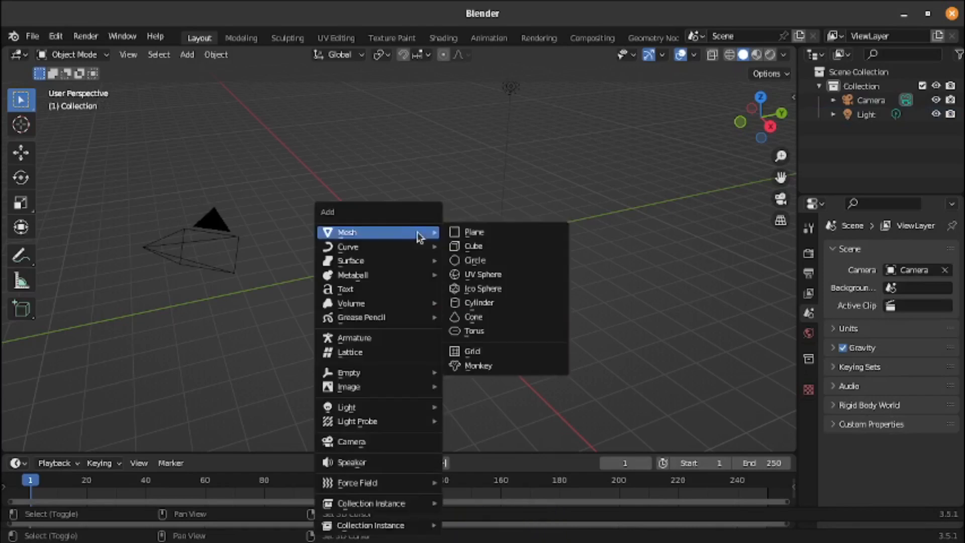
{"action": "left_click", "coordinate": [467, 234]}
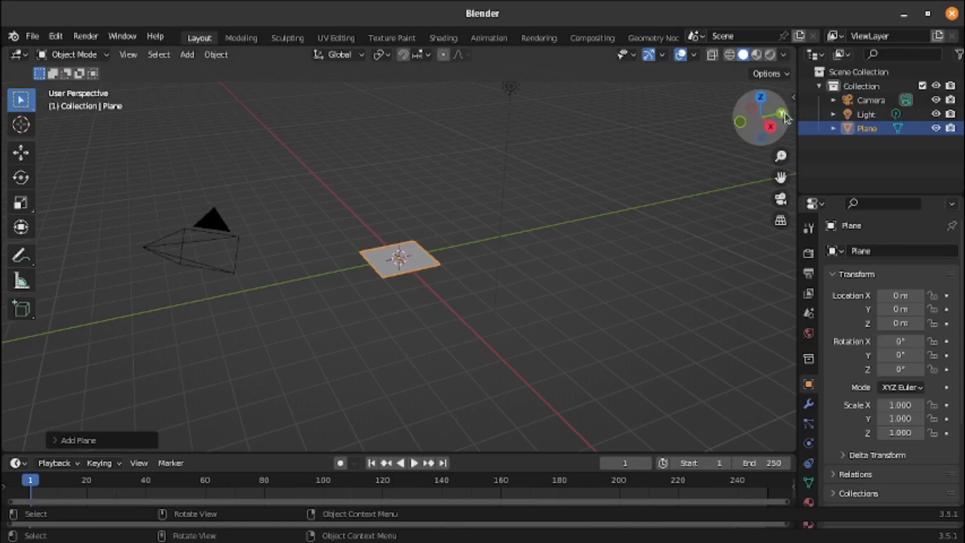
Scale the plane by a factor of 50 to make a large ground surface
{"action": "left_click", "coordinate": [781, 201]}
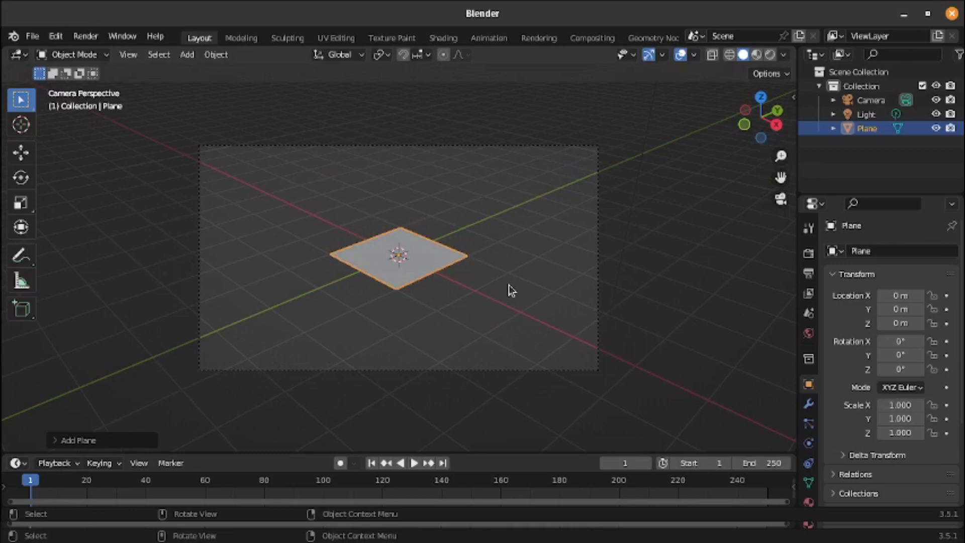
{"action": "key", "text": "s"}
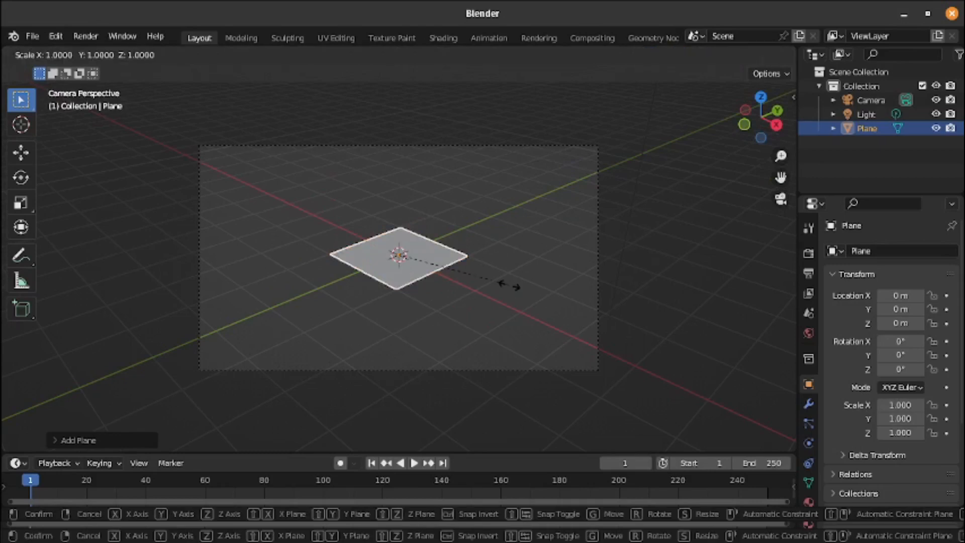
{"action": "key", "text": "5"}
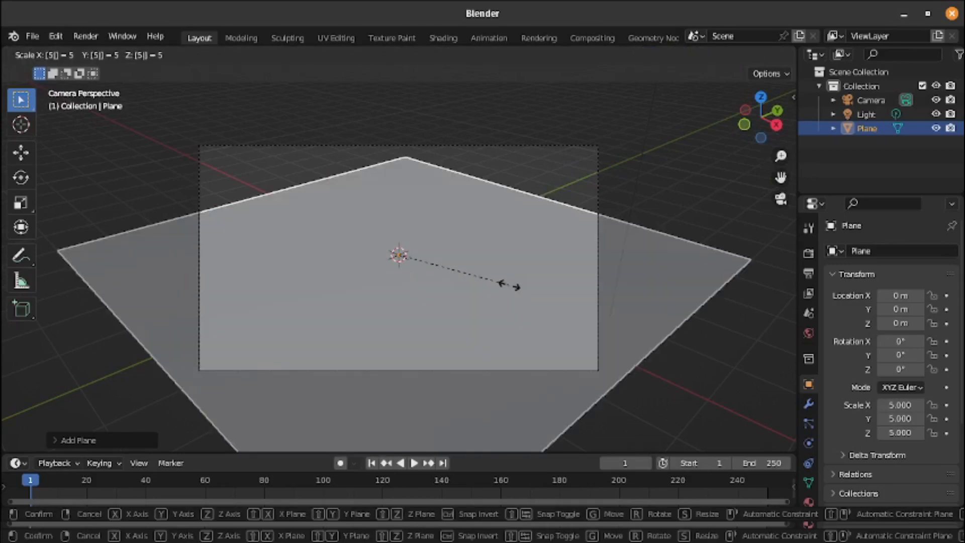
{"action": "key", "text": "0"}
{"action": "key", "text": "Return"}
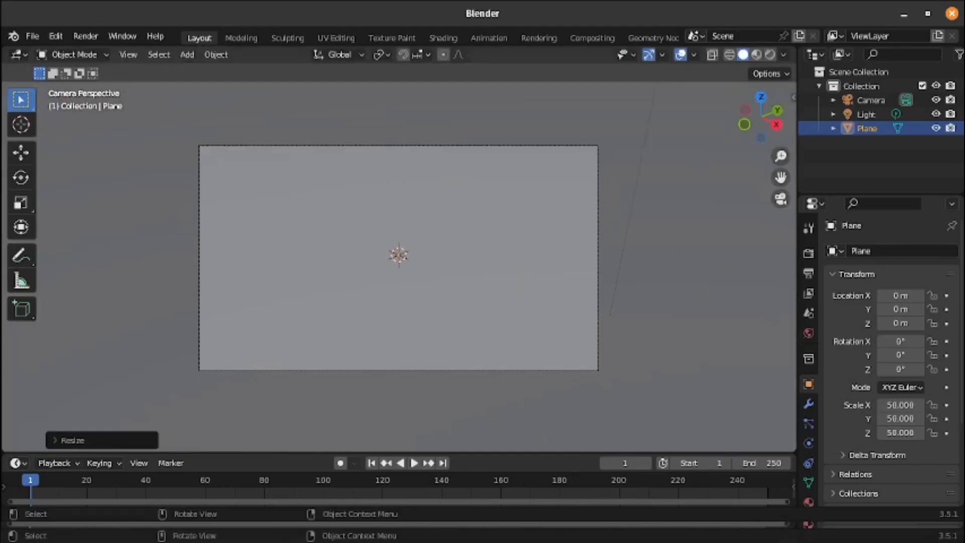
Lock the camera to the view, re-aim it so the ground plane's far edge sits near the top of the frame, and unlock it
{"action": "left_click_drag", "start_coordinate": [778, 133], "coordinate": [780, 207]}
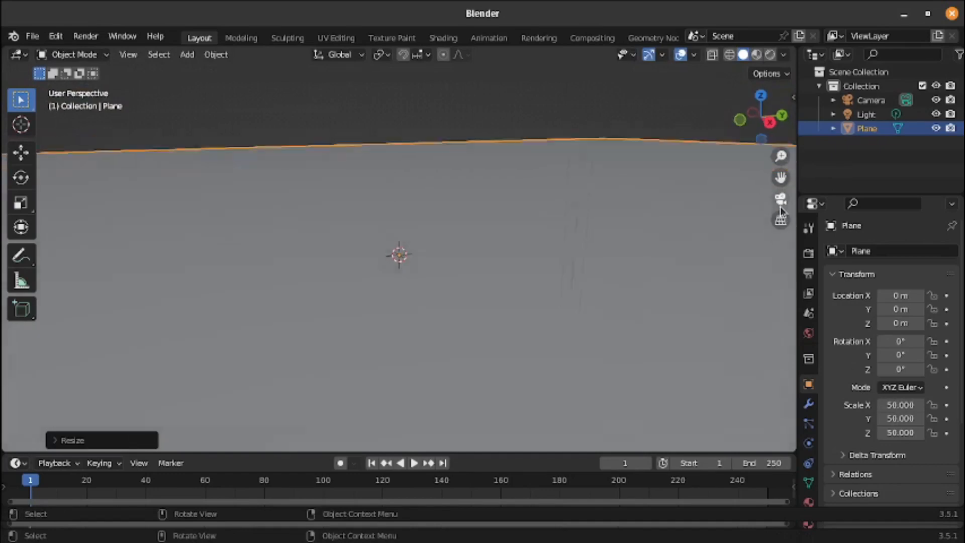
{"action": "left_click", "coordinate": [780, 204]}
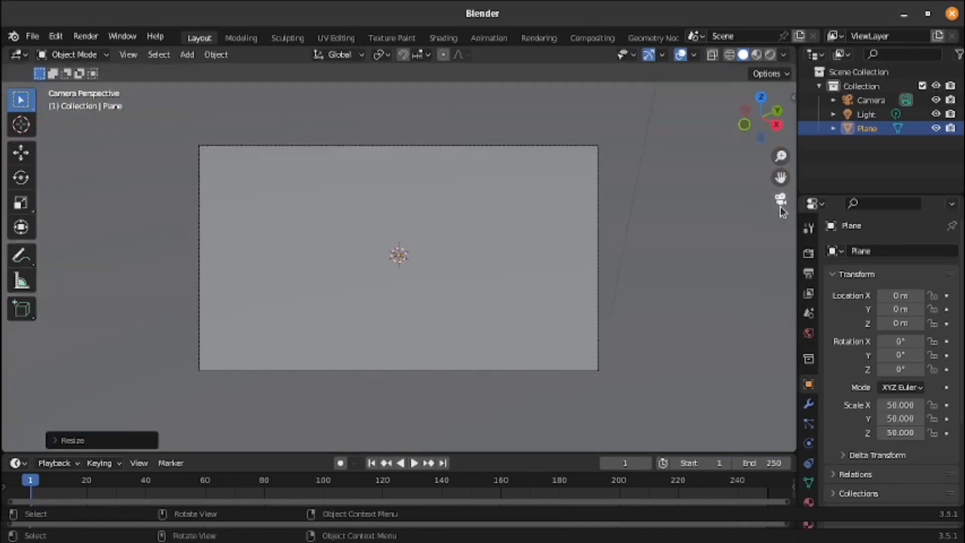
{"action": "left_click", "coordinate": [794, 95]}
{"action": "left_click", "coordinate": [788, 160]}
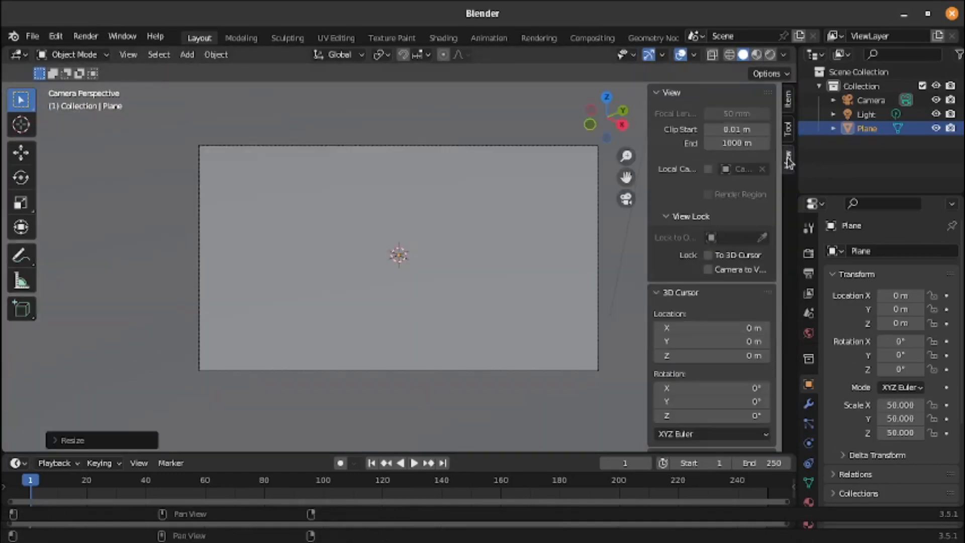
{"action": "left_click", "coordinate": [709, 270]}
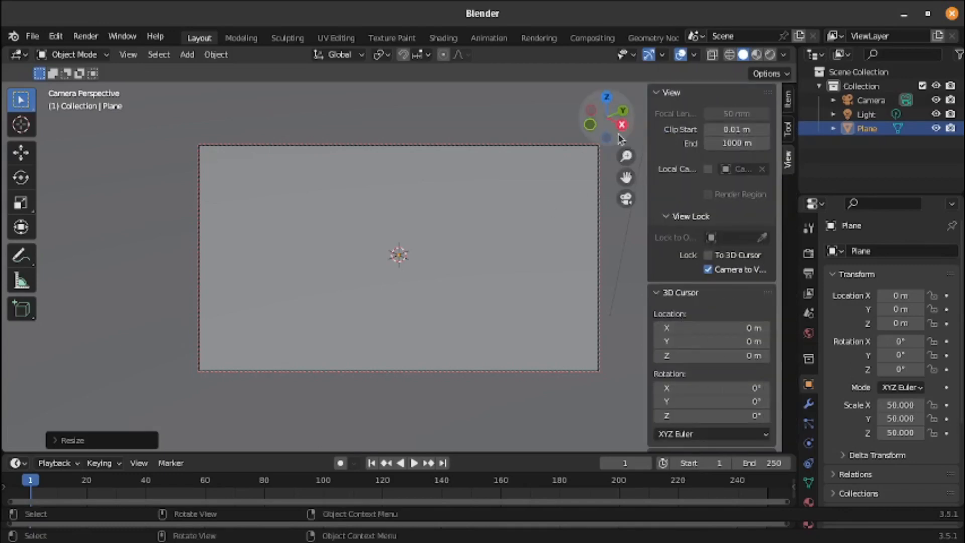
{"action": "mouse_move", "coordinate": [609, 103]}
{"action": "left_mouse_down"}
{"action": "mouse_move", "coordinate": [624, 50]}
{"action": "mouse_move", "coordinate": [638, 48]}
{"action": "mouse_move", "coordinate": [608, 107]}
{"action": "left_mouse_up"}
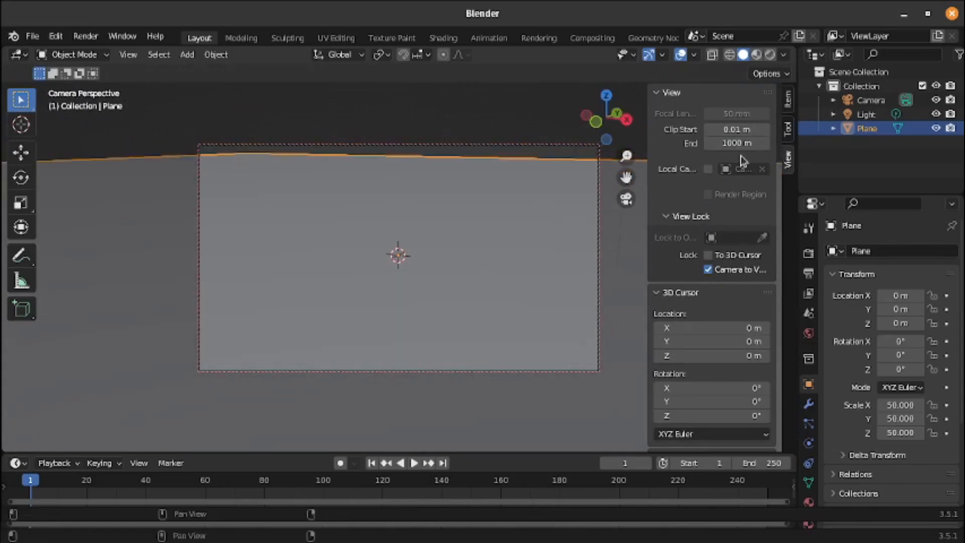
{"action": "left_click", "coordinate": [709, 270]}
Apply the scale transform to the ground plane
{"action": "left_click", "coordinate": [626, 199]}
{"action": "mouse_move", "coordinate": [612, 126]}
{"action": "left_mouse_down"}
{"action": "mouse_move", "coordinate": [577, 119]}
{"action": "mouse_move", "coordinate": [594, 134]}
{"action": "left_mouse_up"}
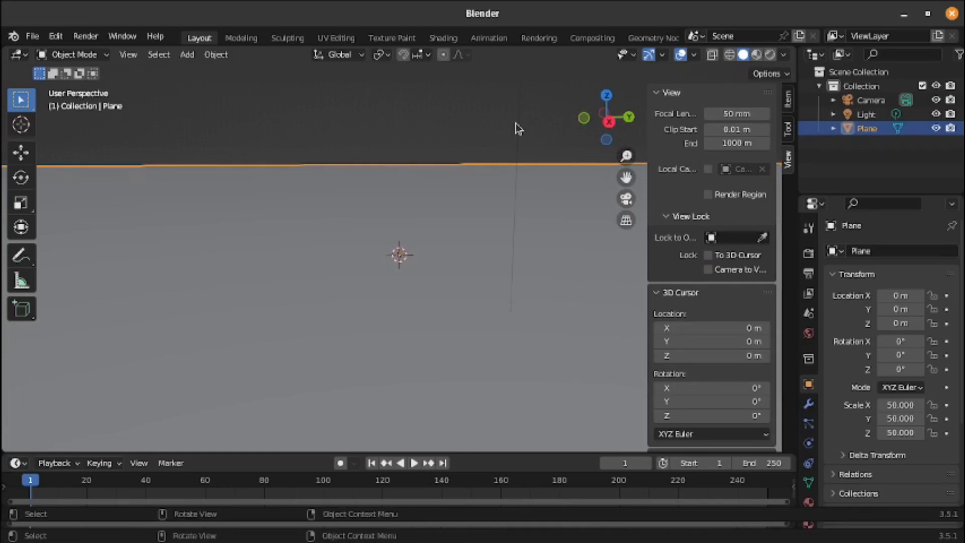
{"action": "left_click", "coordinate": [208, 59]}
{"action": "mouse_move", "coordinate": [265, 139]}
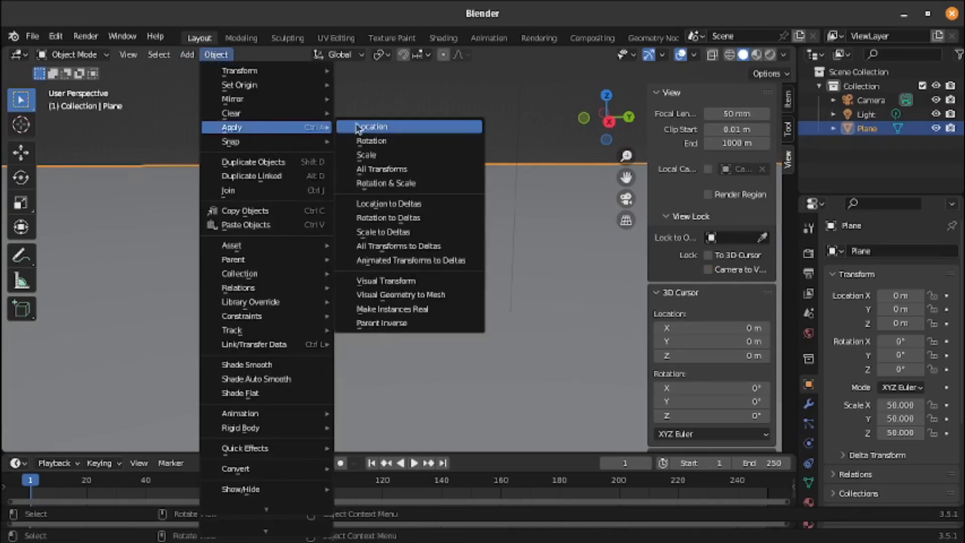
{"action": "left_click", "coordinate": [377, 155]}
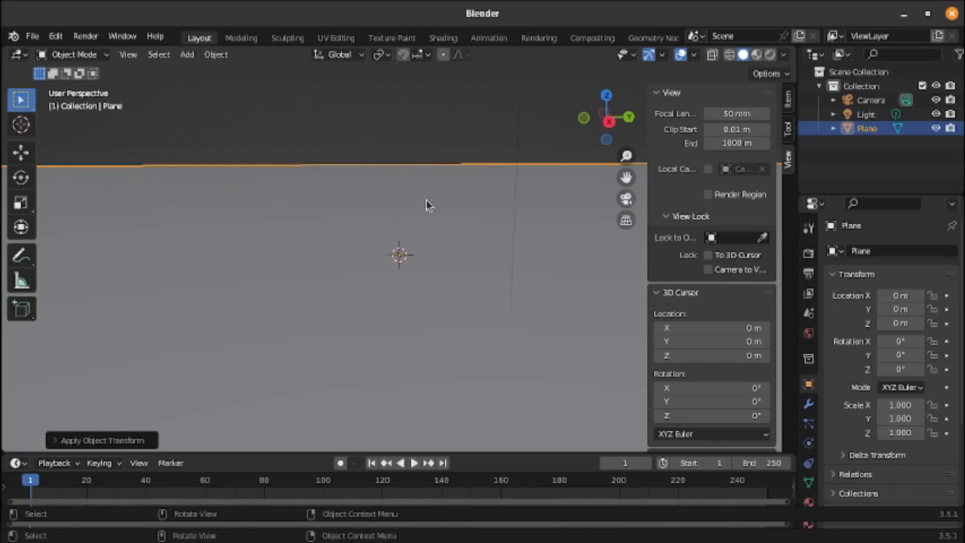
Add a mesh cube at the origin and scale it by 0.5
{"action": "left_click", "coordinate": [370, 143]}
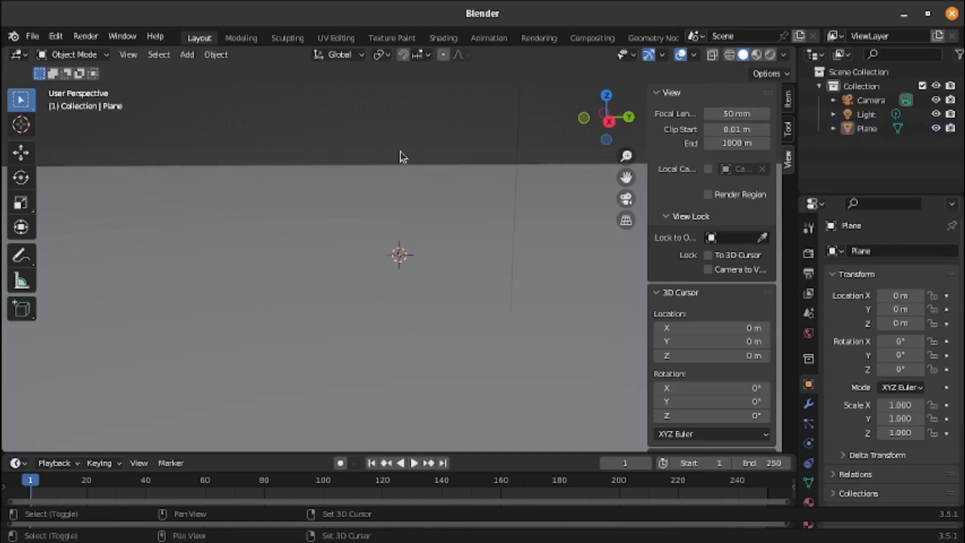
{"action": "key", "text": "shift+a"}
{"action": "mouse_move", "coordinate": [401, 152]}
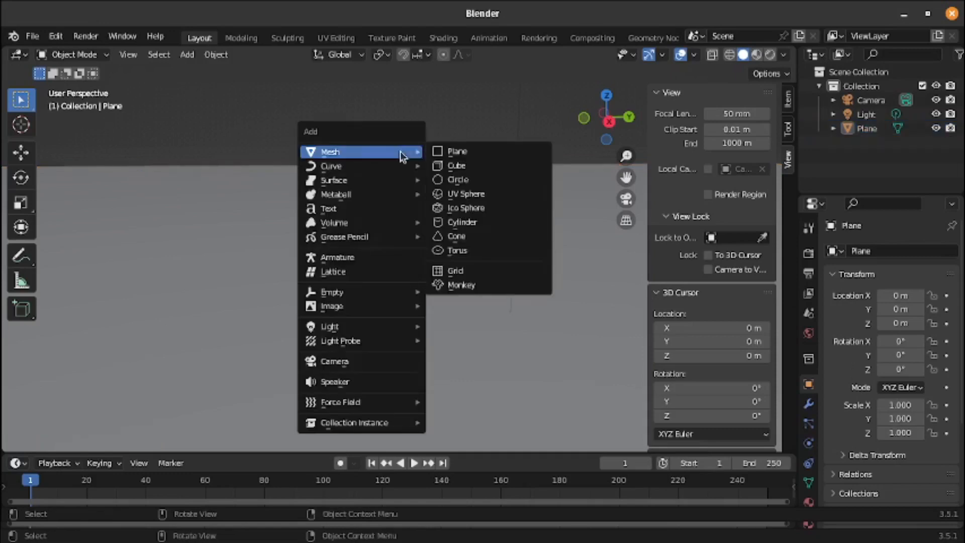
{"action": "left_click", "coordinate": [459, 165]}
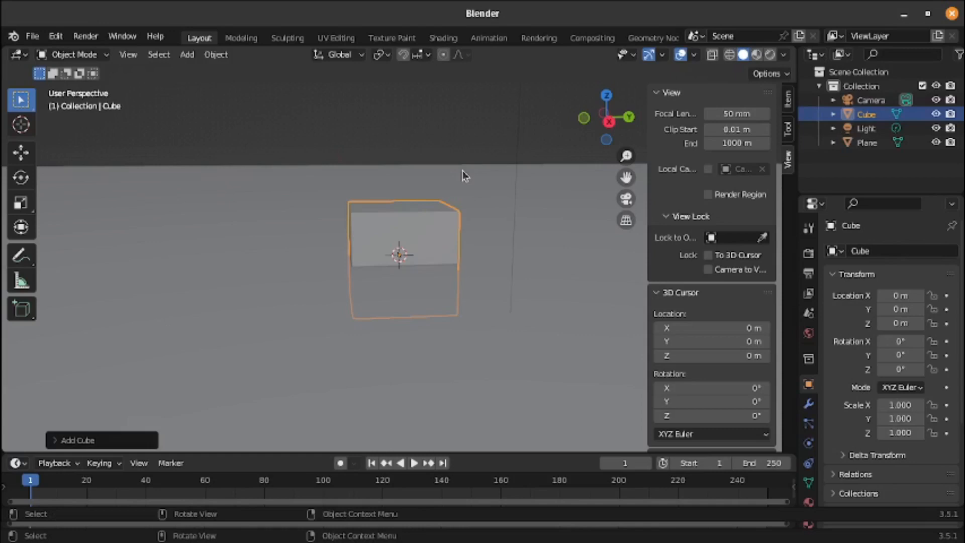
{"action": "key", "text": "s"}
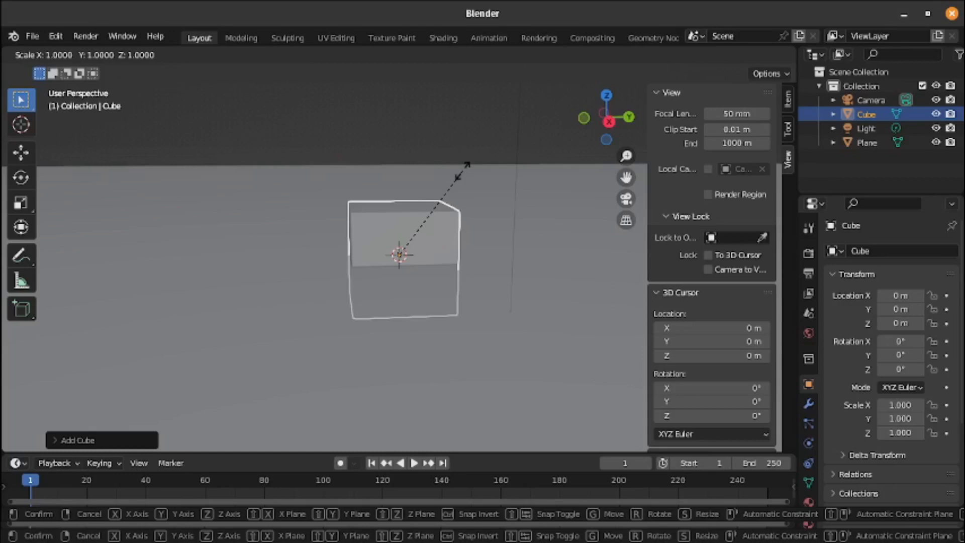
{"action": "type", "text": "0."}
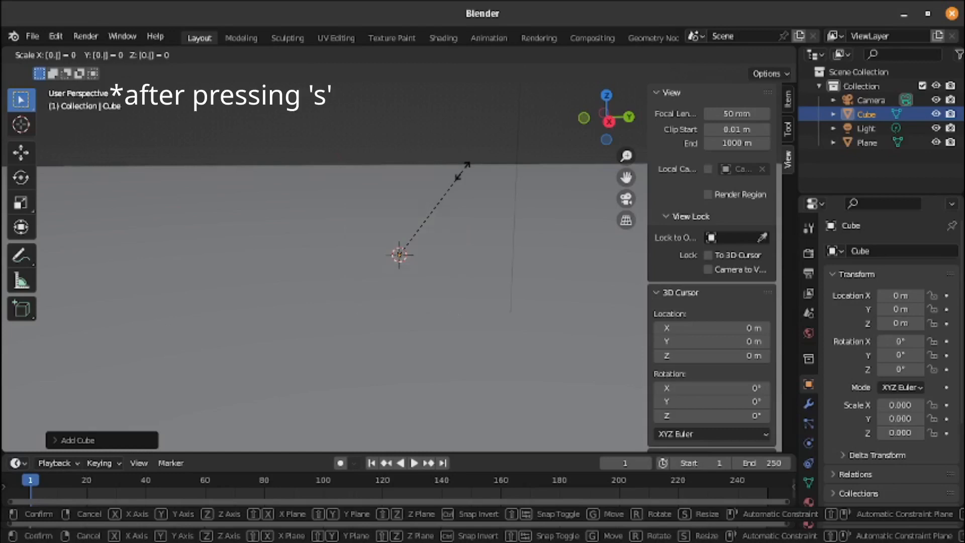
{"action": "type", "text": "5"}
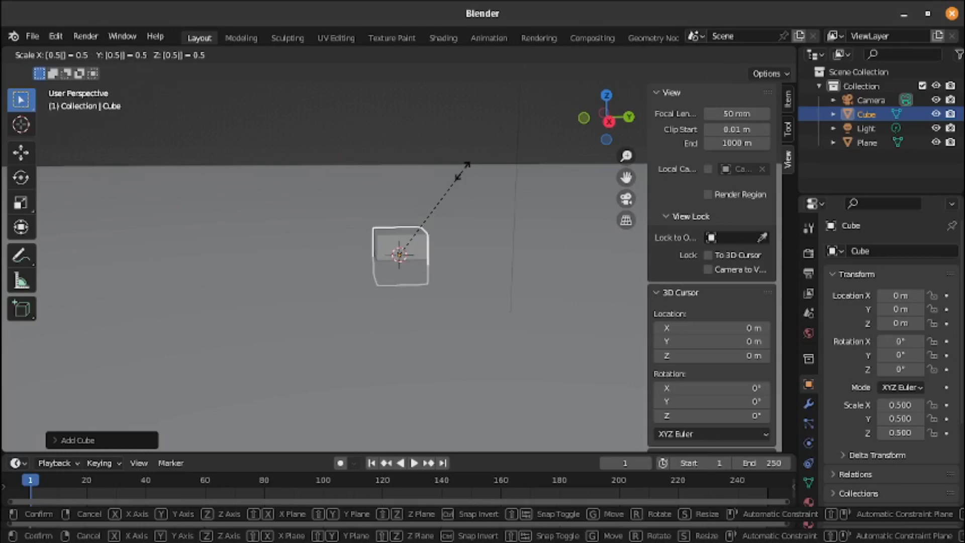
{"action": "key", "text": "Return"}
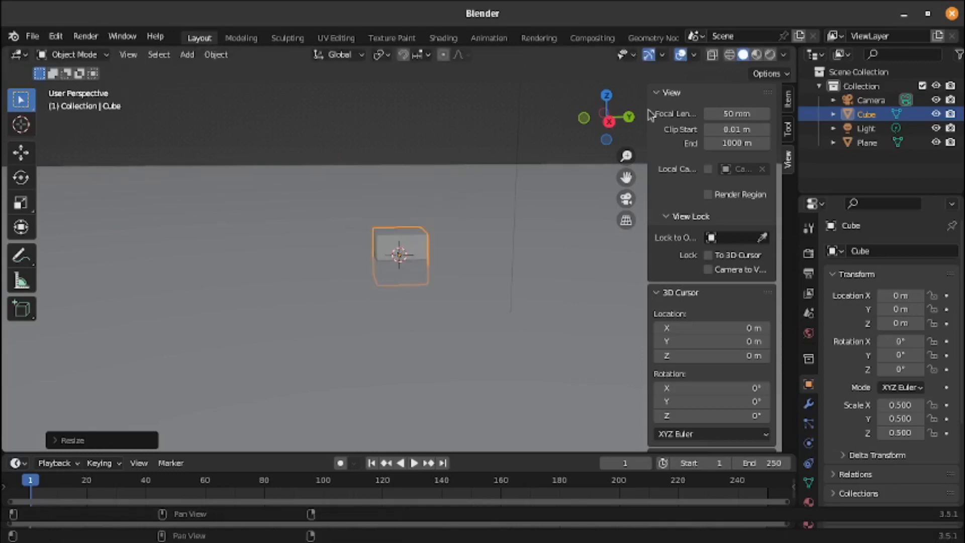
Move the cube up about 0.55 m along the Z axis so it rests just above the ground plane
{"action": "left_click", "coordinate": [583, 119]}
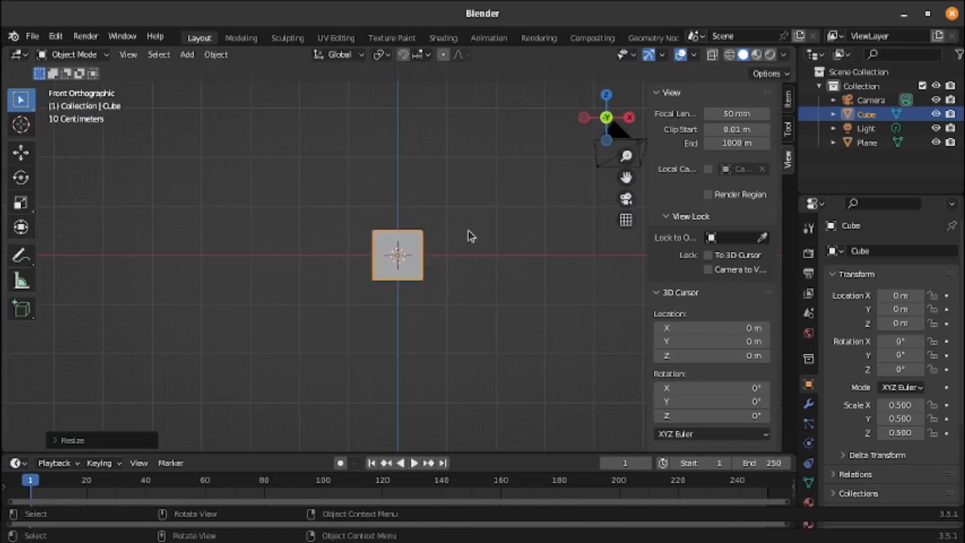
{"action": "key", "text": "g"}
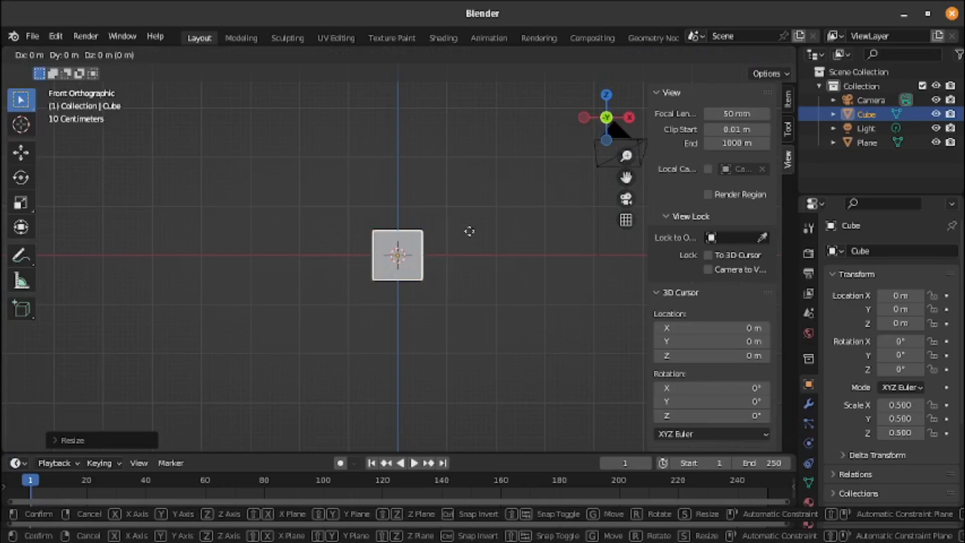
{"action": "key", "text": "z"}
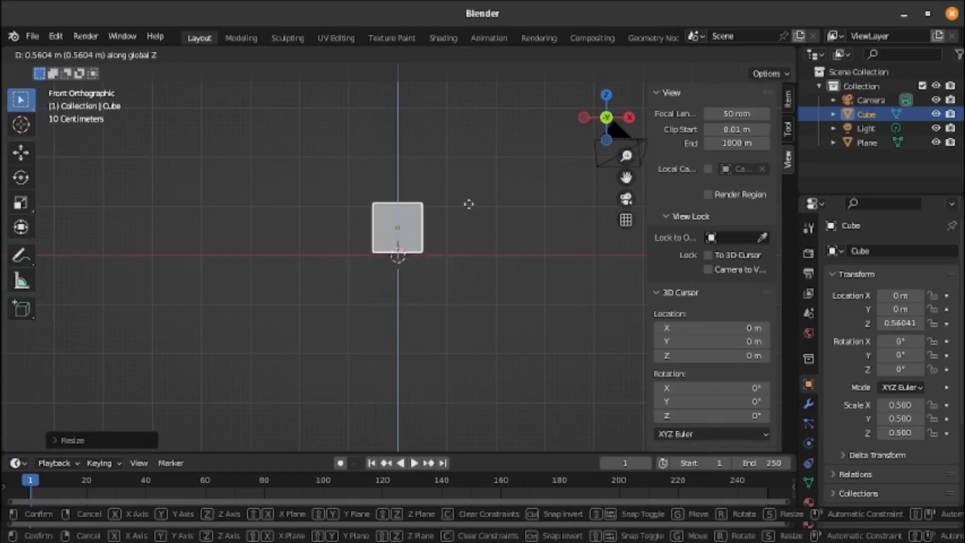
{"action": "left_click", "coordinate": [464, 204]}
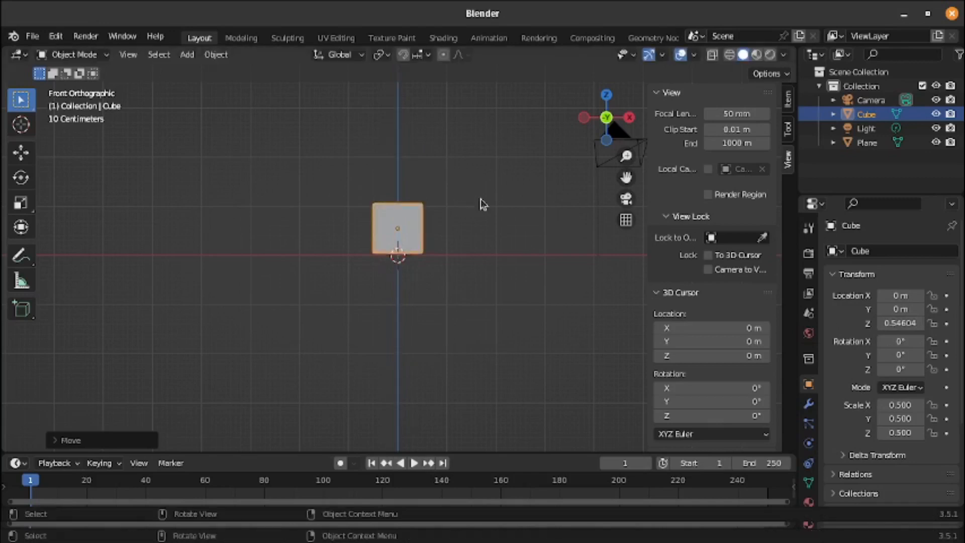
Duplicate the cube and place the copy about 1 m higher, directly on top of the original
{"action": "left_click_drag", "start_coordinate": [608, 123], "coordinate": [641, 127]}
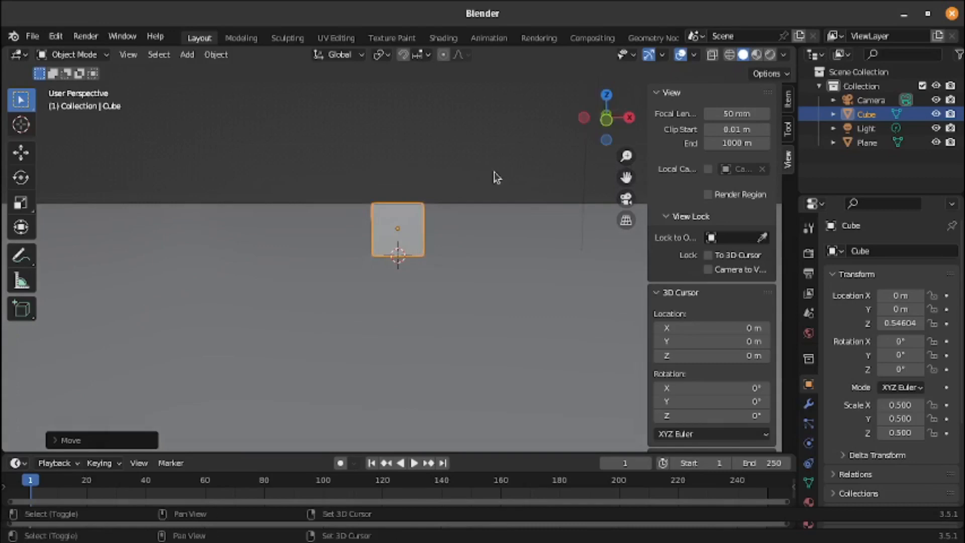
{"action": "key", "text": "shift+d"}
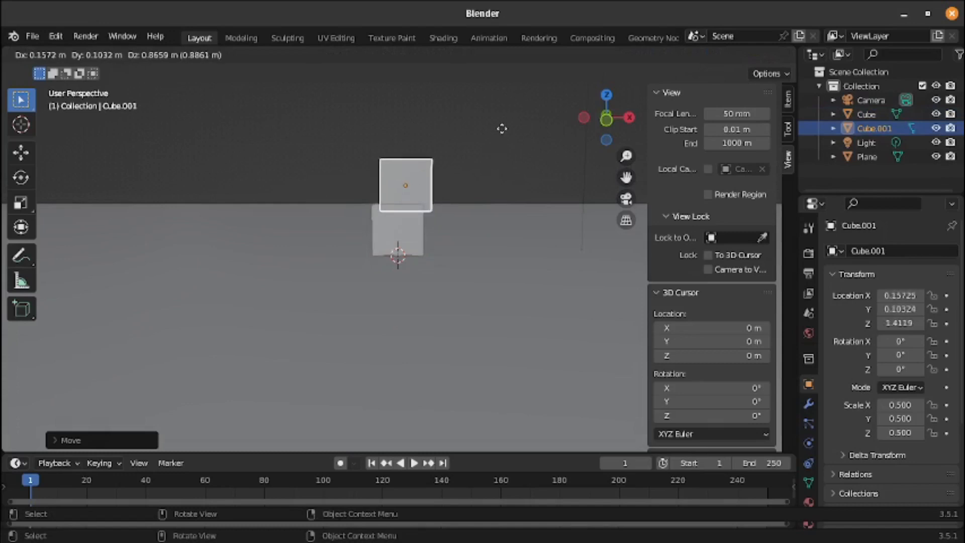
{"action": "left_click", "coordinate": [494, 121]}
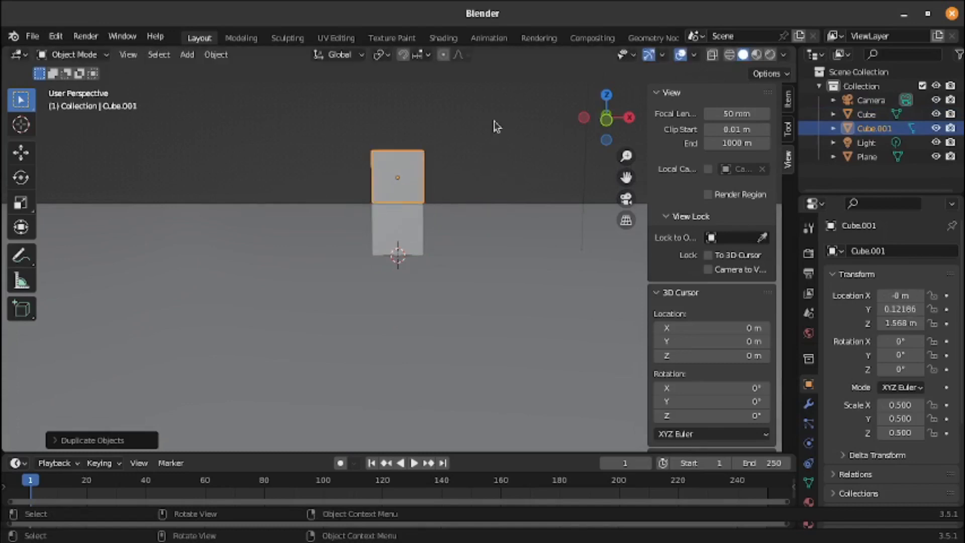
{"action": "left_click", "coordinate": [606, 124]}
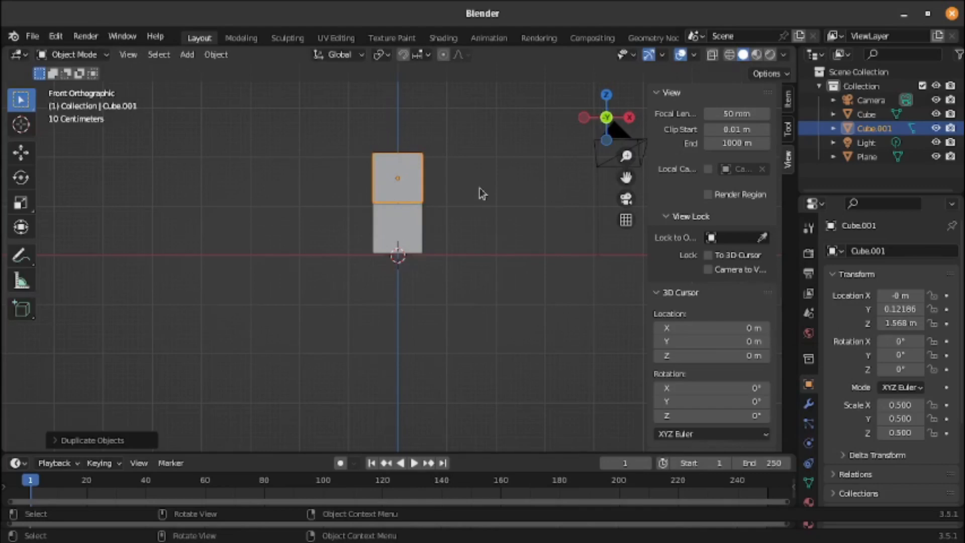
Repeat the last duplication six times to build a tower of eight stacked cubes
{"action": "key", "text": "ctrl"}
{"action": "mouse_move", "coordinate": [632, 119]}
{"action": "left_mouse_down"}
{"action": "mouse_move", "coordinate": [614, 129]}
{"action": "mouse_move", "coordinate": [637, 127]}
{"action": "left_mouse_up"}
{"action": "key", "text": "shift+r"}
{"action": "key", "text": "shift+r"}
{"action": "key", "text": "shift+r"}
{"action": "key", "text": "shift+r"}
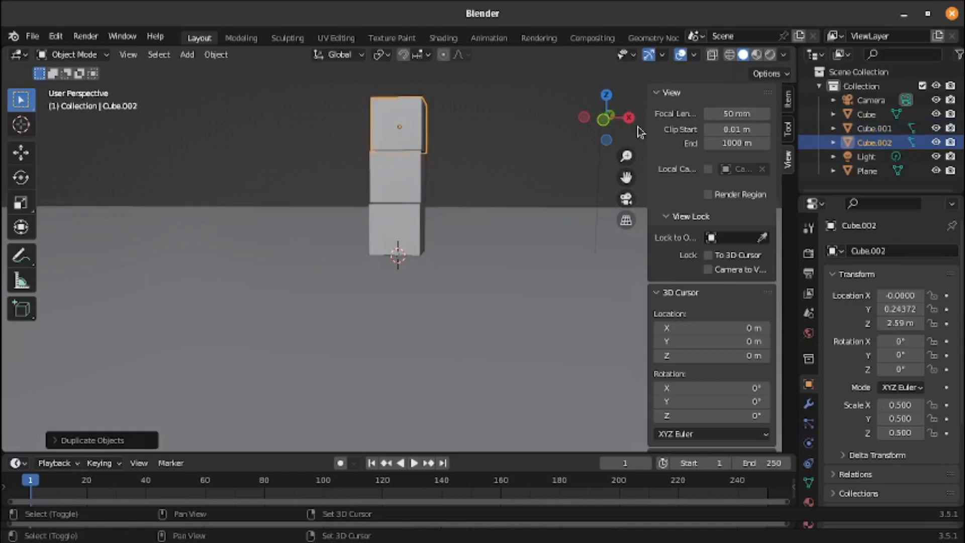
{"action": "key", "text": "shift+r"}
{"action": "key", "text": "shift+r"}
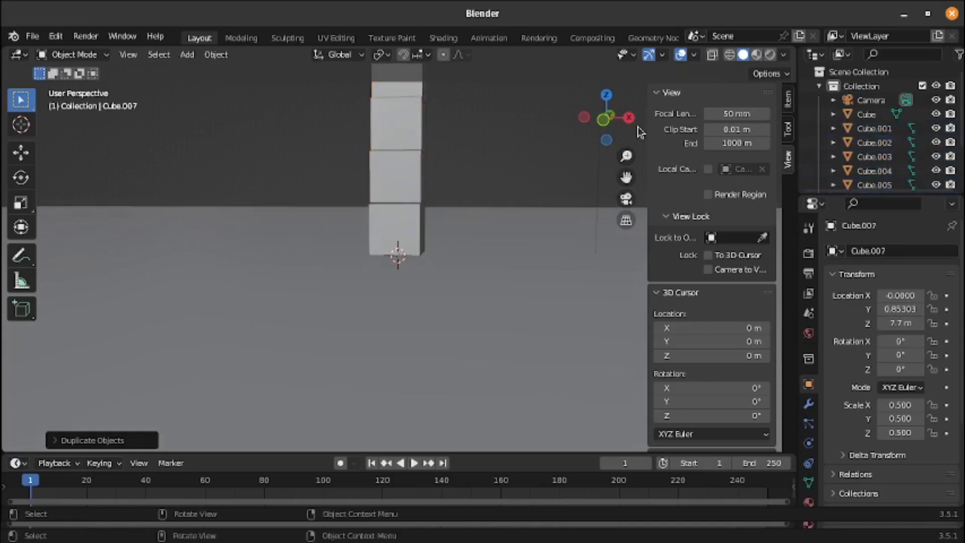
{"action": "left_click_drag", "start_coordinate": [632, 127], "coordinate": [691, 201]}
{"action": "left_click_drag", "start_coordinate": [625, 177], "coordinate": [558, 422]}
{"action": "left_click_drag", "start_coordinate": [625, 177], "coordinate": [670, 8]}
{"action": "left_click_drag", "start_coordinate": [514, 80], "coordinate": [532, 200]}
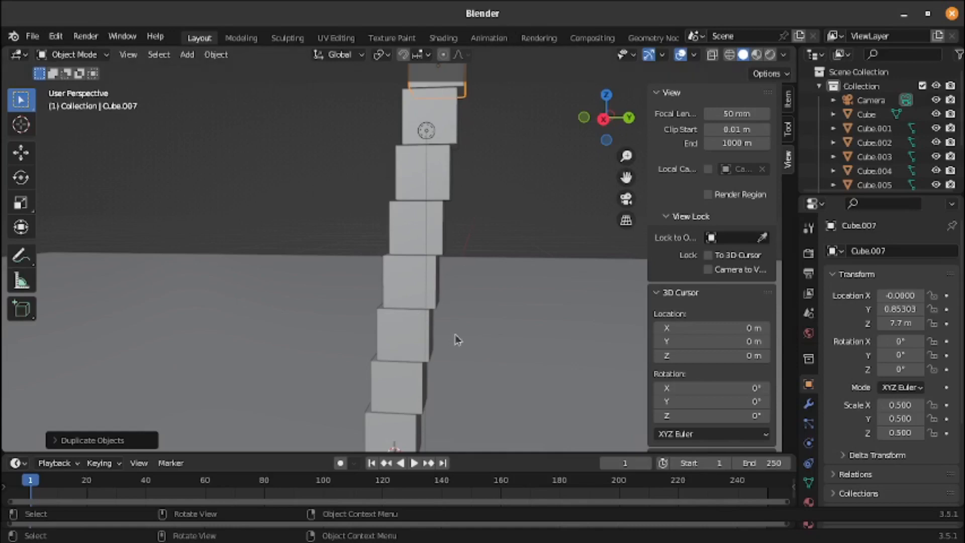
Select the second cube from the bottom and show the tower in the right orthographic view
{"action": "left_click", "coordinate": [418, 391]}
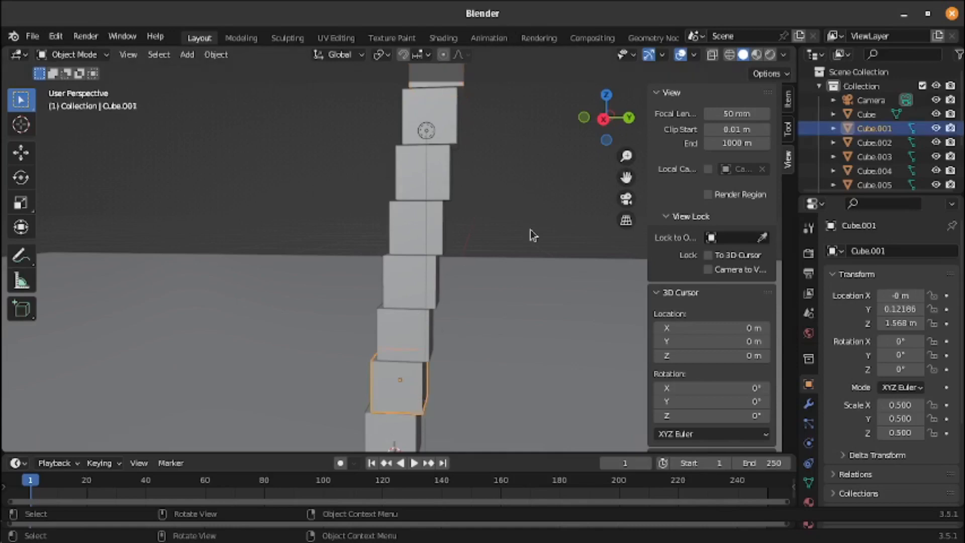
{"action": "left_click", "coordinate": [603, 119]}
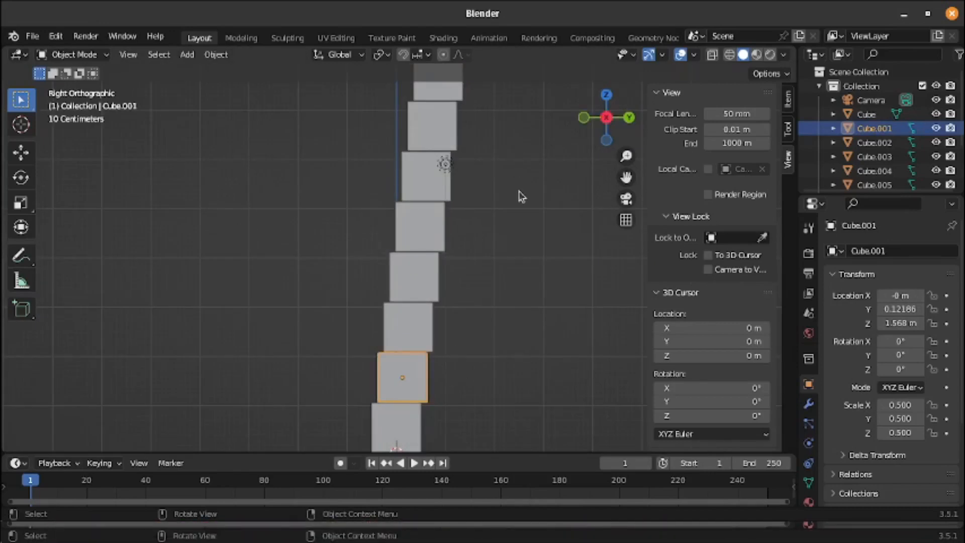
{"action": "key", "text": "g"}
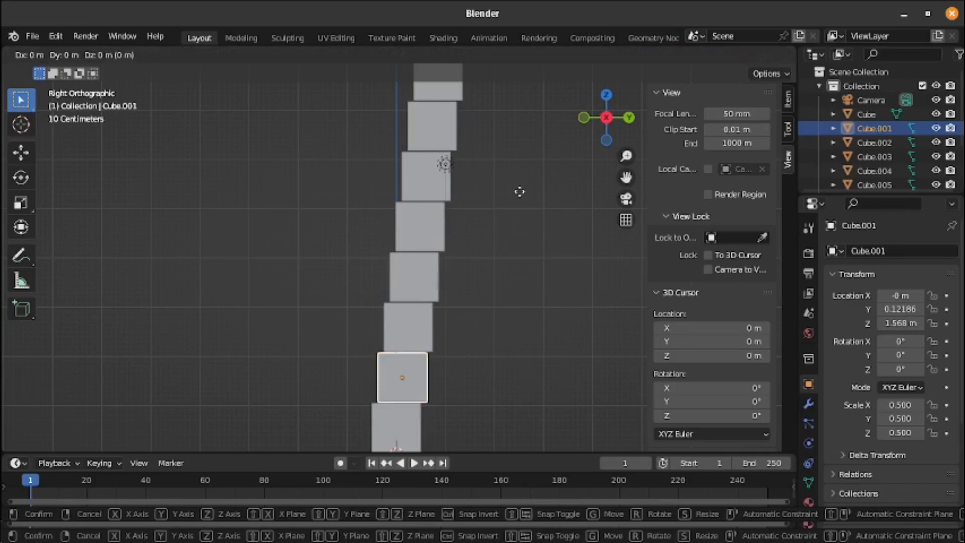
{"action": "key", "text": "x"}
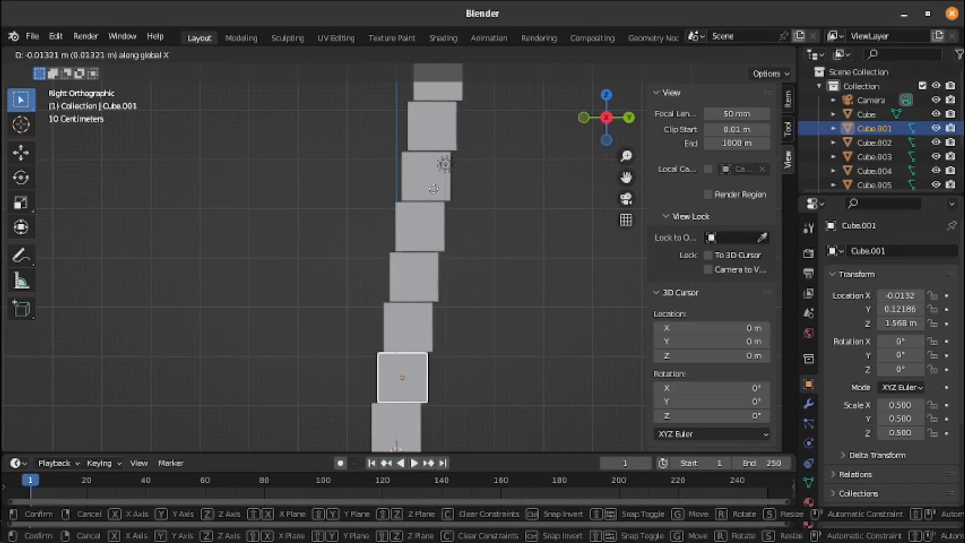
{"action": "left_click", "coordinate": [455, 192]}
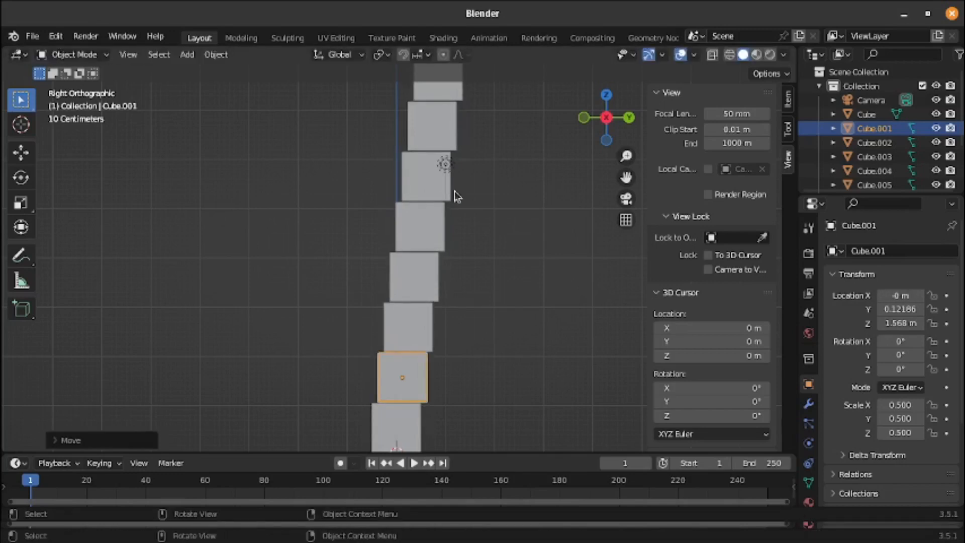
Move the second cube along the global Y axis so it lines up directly above the bottom cube
{"action": "key", "text": "g"}
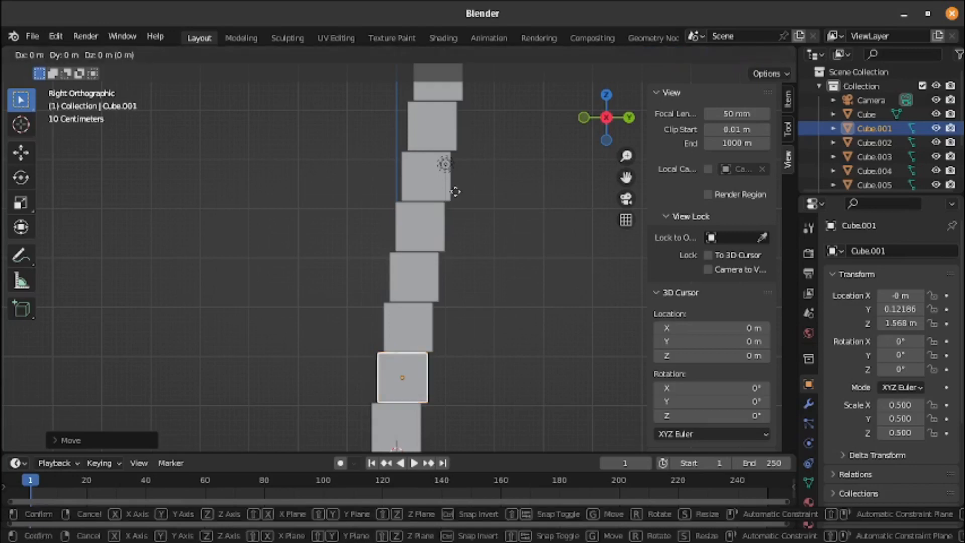
{"action": "key", "text": "y"}
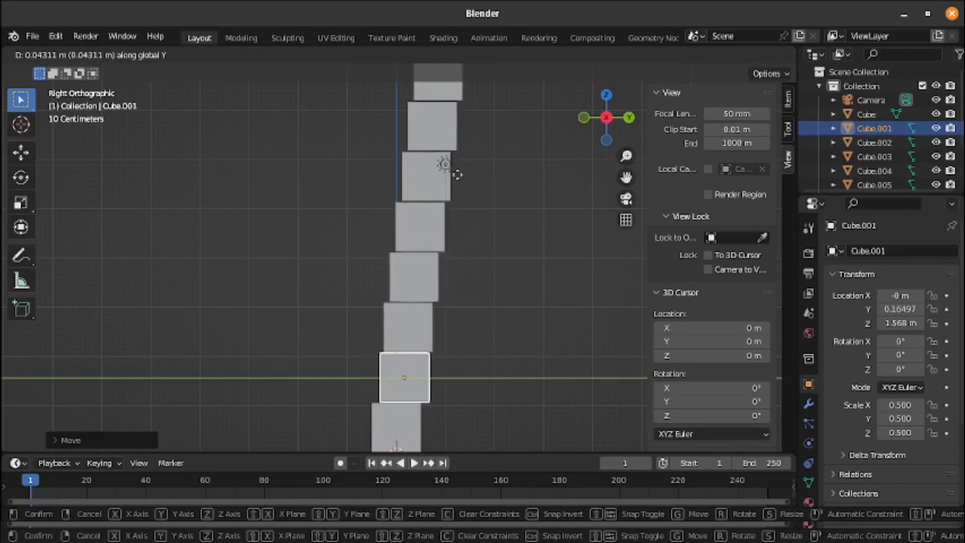
{"action": "left_click", "coordinate": [444, 165]}
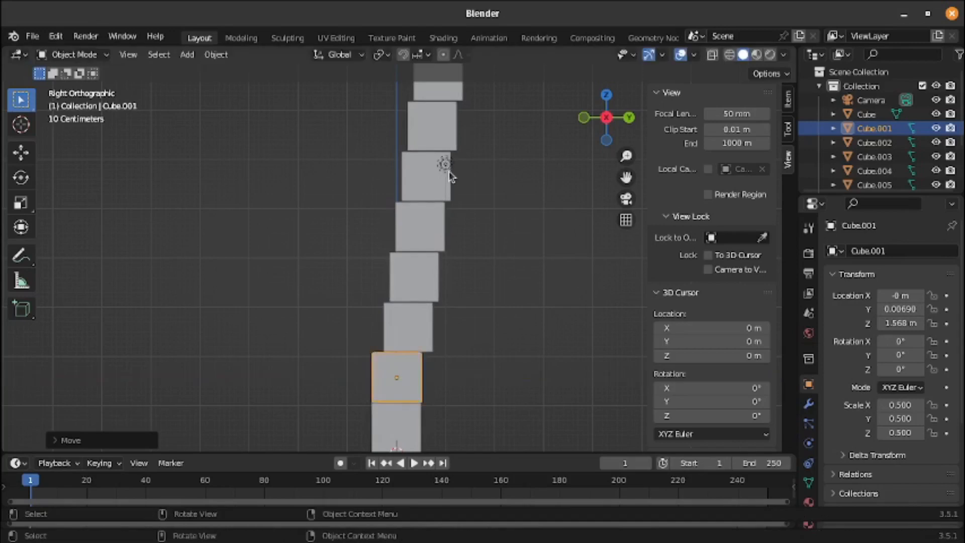
Move the third cube and the ones above it along the global Y axis to straighten the tower
{"action": "left_click", "coordinate": [419, 309]}
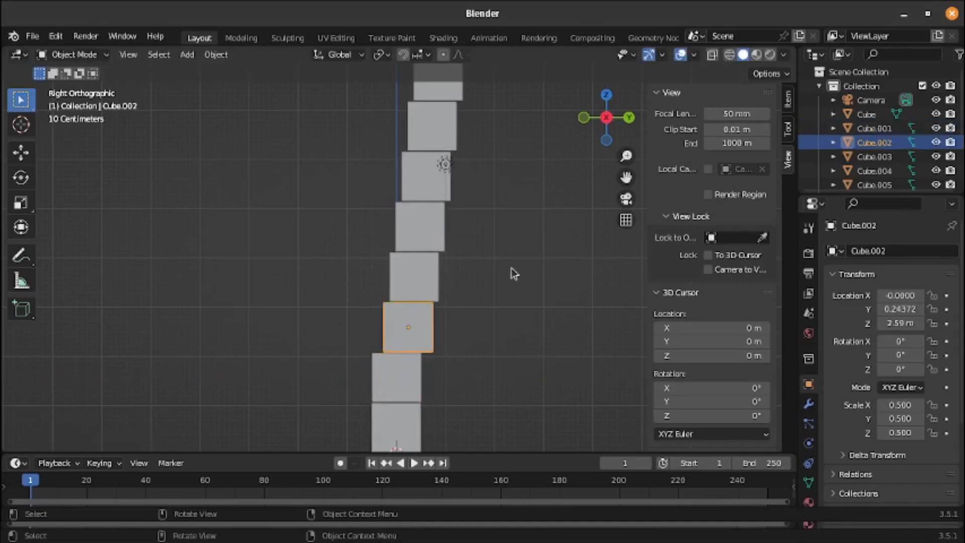
{"action": "key", "text": "g"}
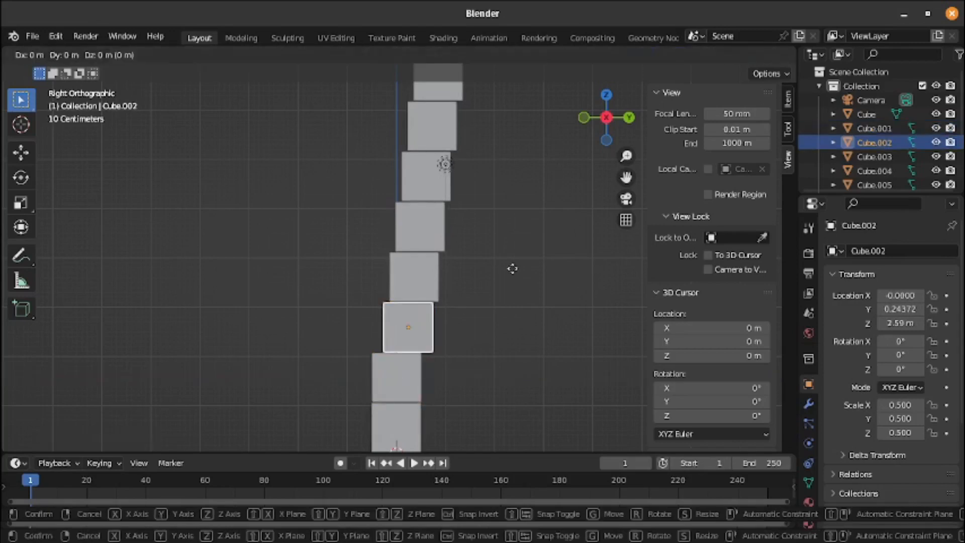
{"action": "key", "text": "y"}
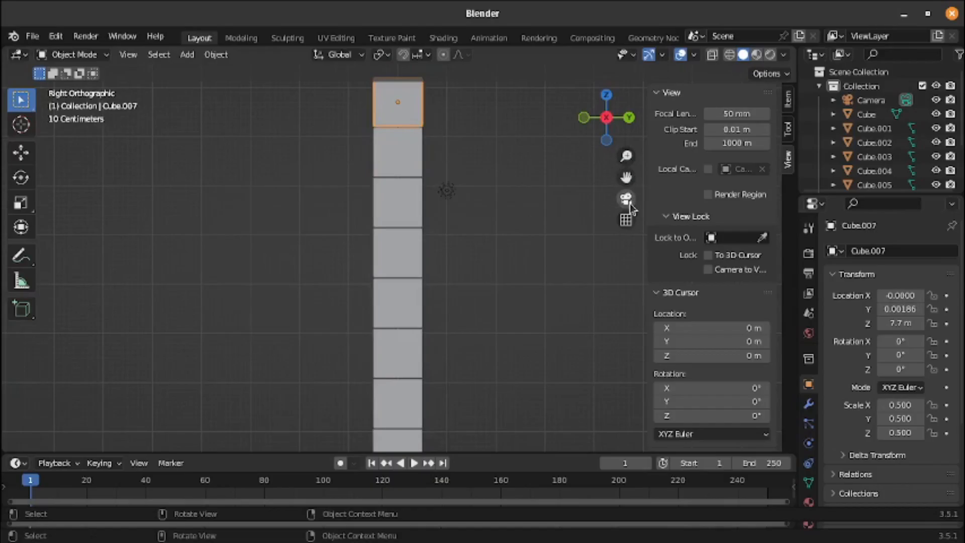
Lock the camera to the view and pull it back until the whole tower fits inside the camera frame
{"action": "left_click", "coordinate": [626, 200]}
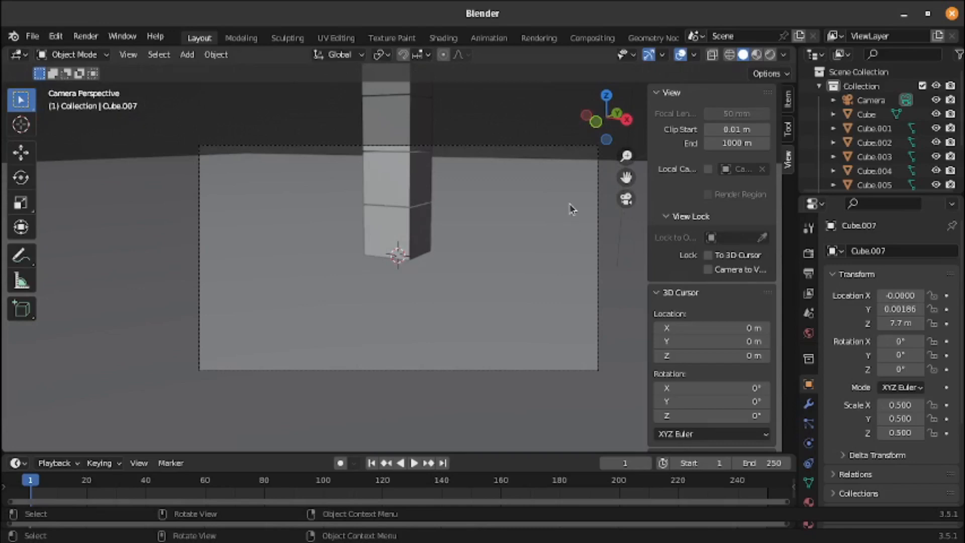
{"action": "left_click", "coordinate": [708, 270]}
{"action": "scroll", "coordinate": [574, 276], "scroll_direction": "down", "scroll_amount": 6}
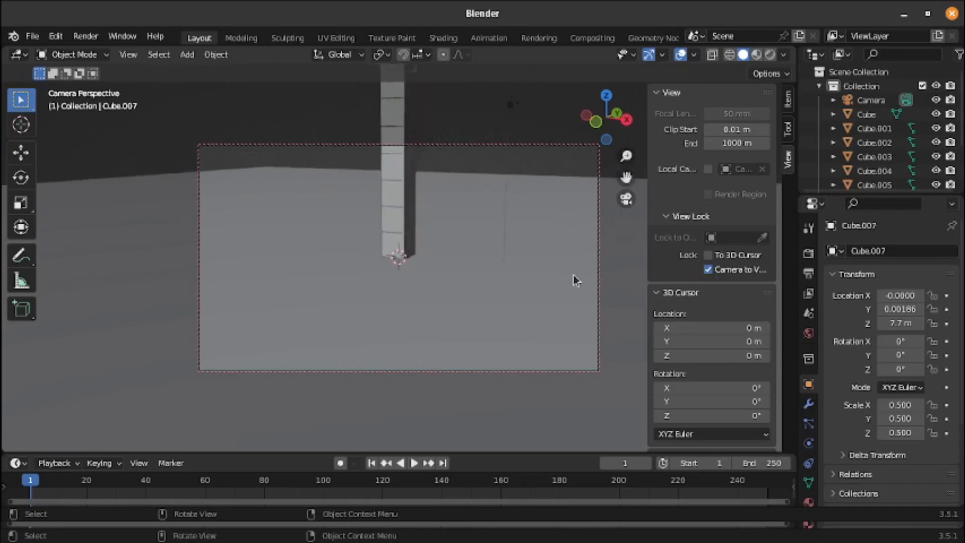
{"action": "scroll", "coordinate": [574, 275], "scroll_direction": "down", "scroll_amount": 2}
Move the ground plane to about X -12.96 m and Y 22.85 m, extending it behind the tower
{"action": "left_click", "coordinate": [574, 275]}
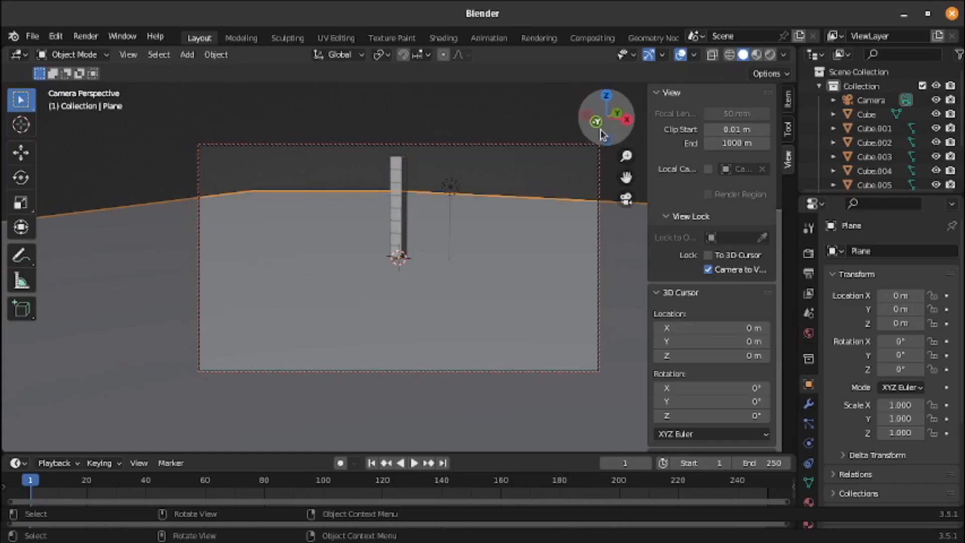
{"action": "left_click", "coordinate": [20, 160]}
{"action": "left_click_drag", "start_coordinate": [420, 252], "coordinate": [513, 184]}
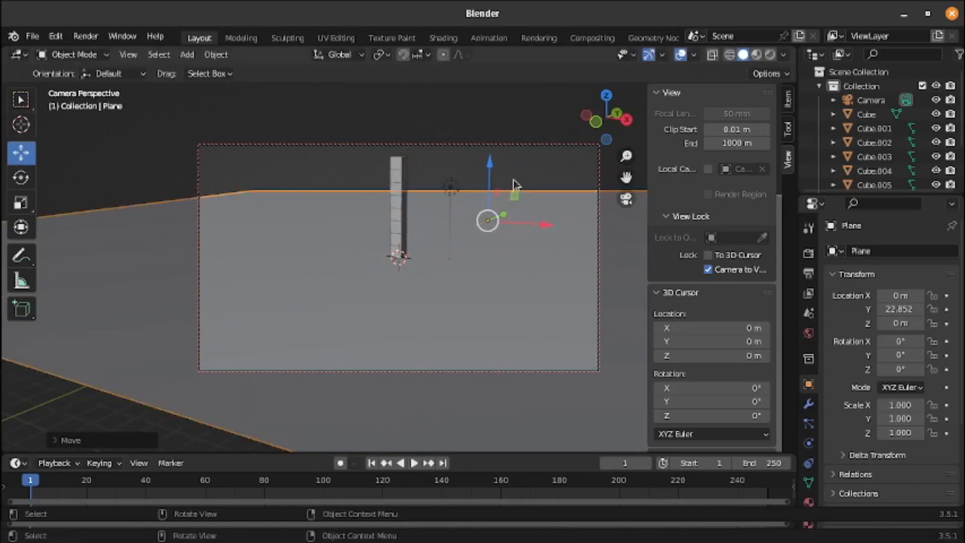
{"action": "left_click_drag", "start_coordinate": [540, 224], "coordinate": [441, 215]}
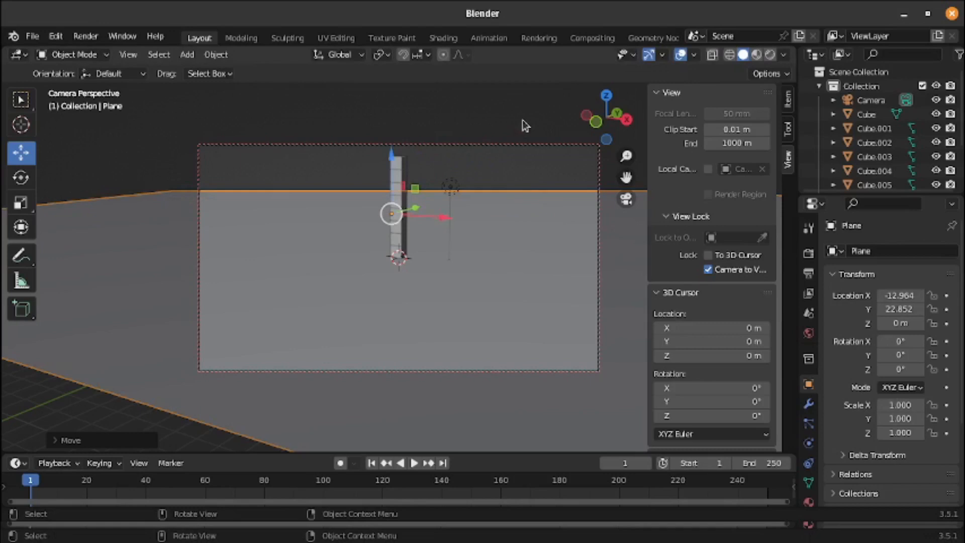
Scale the ground plane by about 1.6 along Y and move it to about X -19.5 m, Y 49.8 m
{"action": "key", "text": "s"}
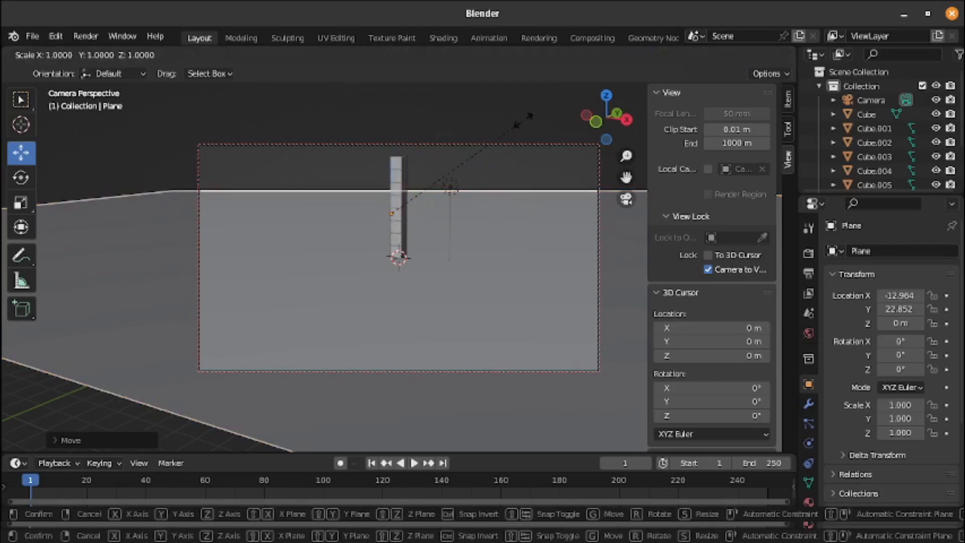
{"action": "key", "text": "y"}
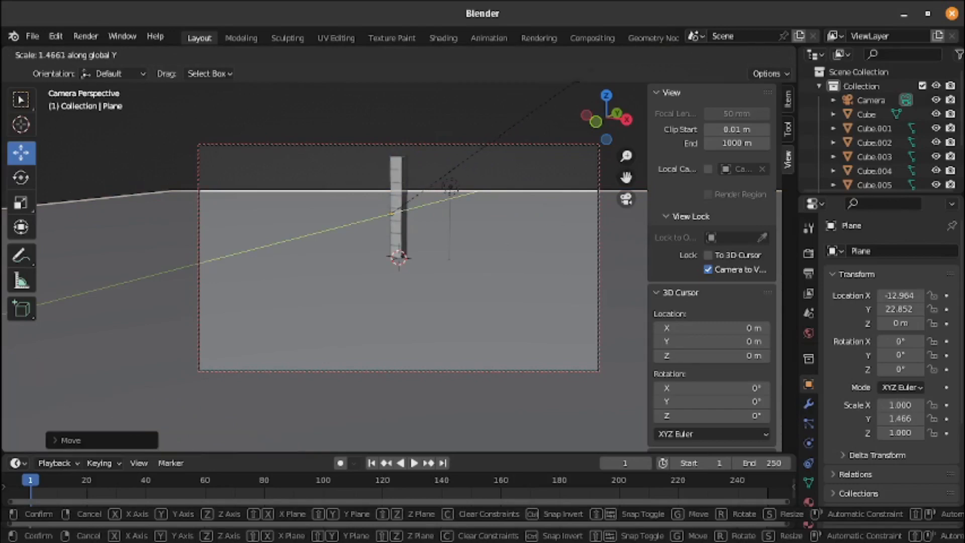
{"action": "left_click", "coordinate": [603, 444]}
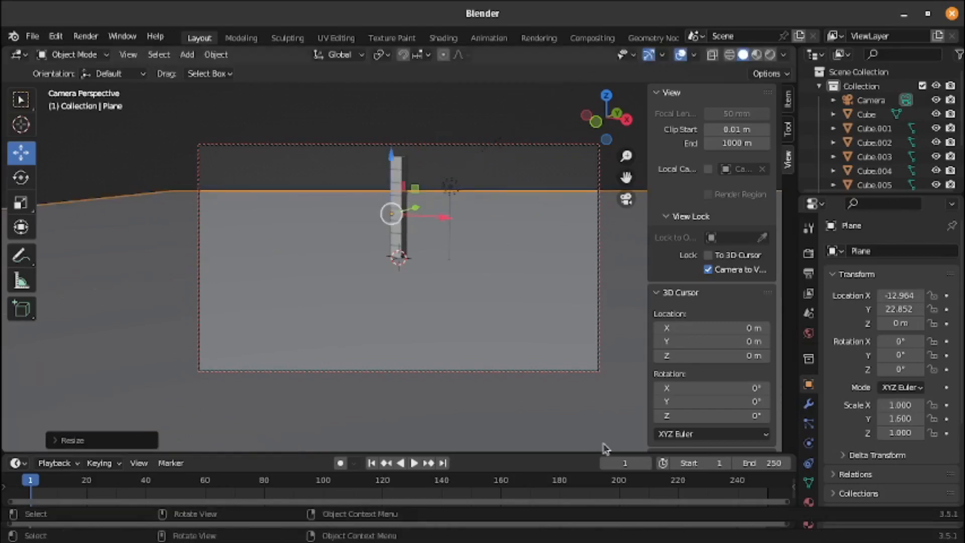
{"action": "left_click_drag", "start_coordinate": [414, 214], "coordinate": [477, 160]}
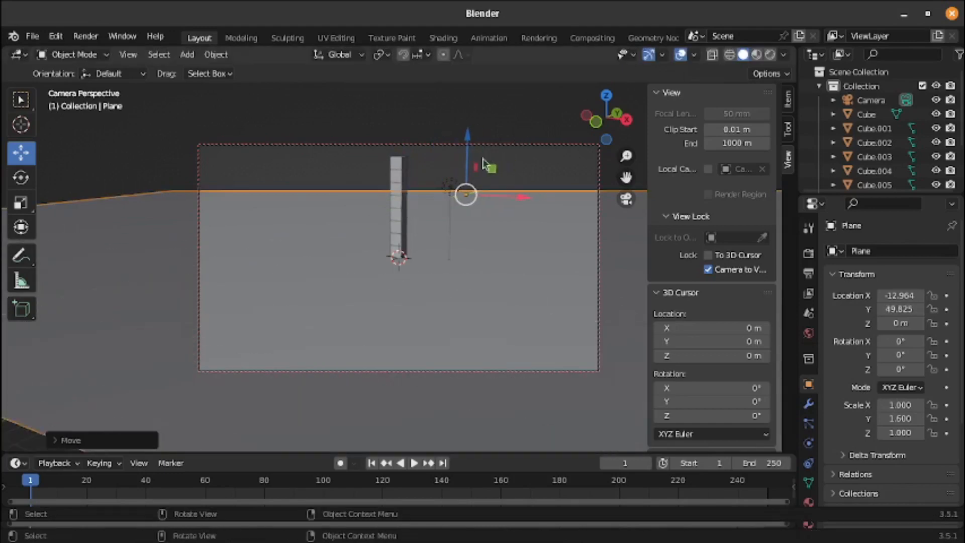
{"action": "left_click_drag", "start_coordinate": [517, 197], "coordinate": [477, 176]}
Orbit the camera to a lower angle on the tower, and unlock it from the view
{"action": "left_click_drag", "start_coordinate": [627, 125], "coordinate": [652, 159]}
{"action": "left_click_drag", "start_coordinate": [622, 126], "coordinate": [577, 108]}
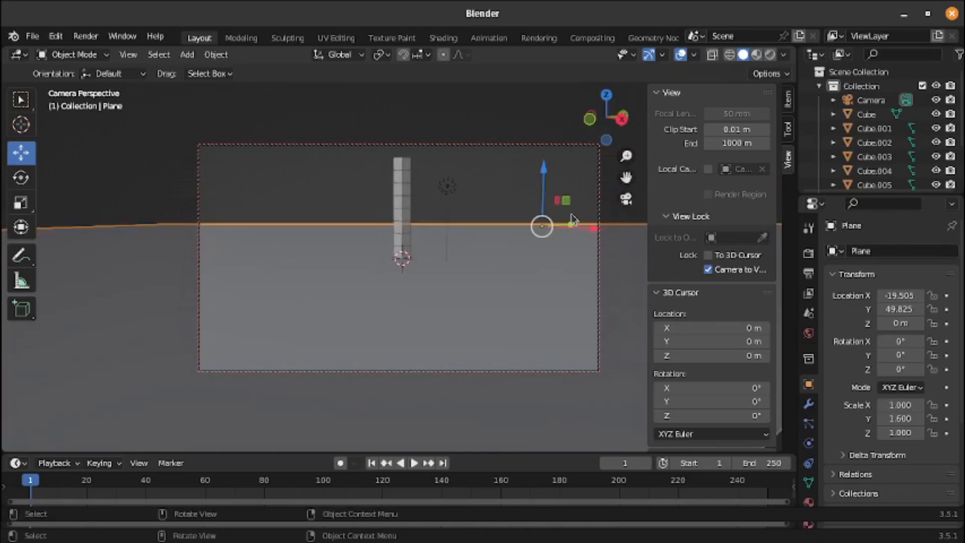
{"action": "left_click", "coordinate": [429, 126]}
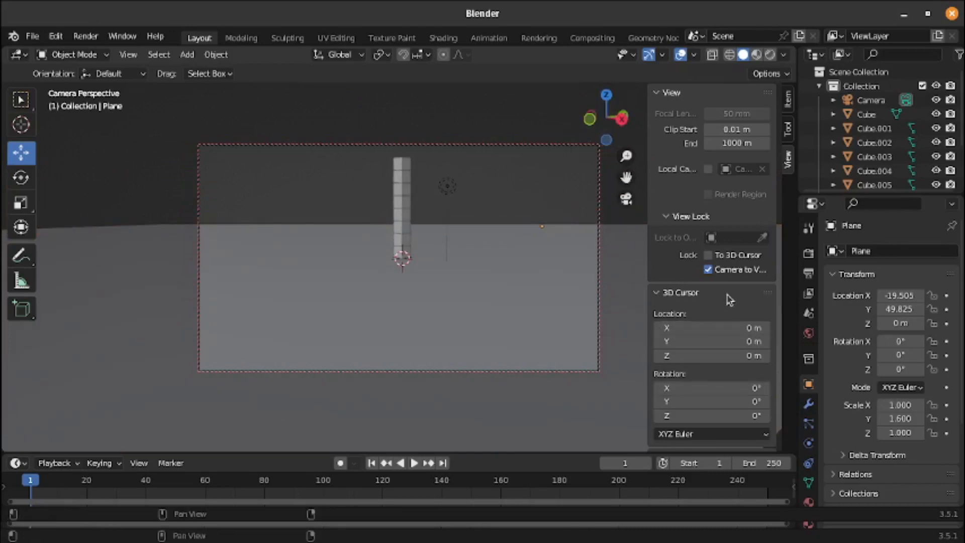
{"action": "left_click", "coordinate": [708, 270]}
{"action": "key", "text": "n"}
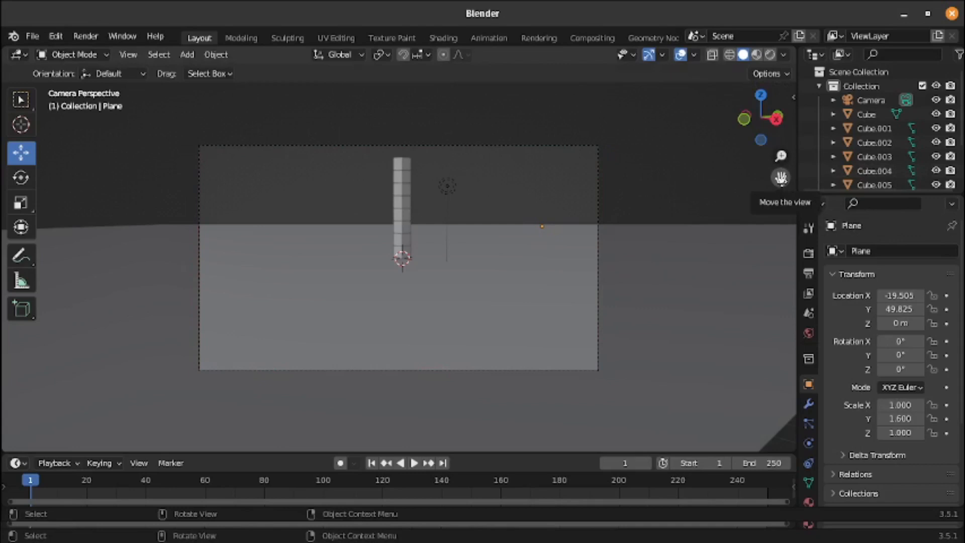
Leave the camera view and give the ground plane a rigid body of type Passive
{"action": "left_click", "coordinate": [781, 201]}
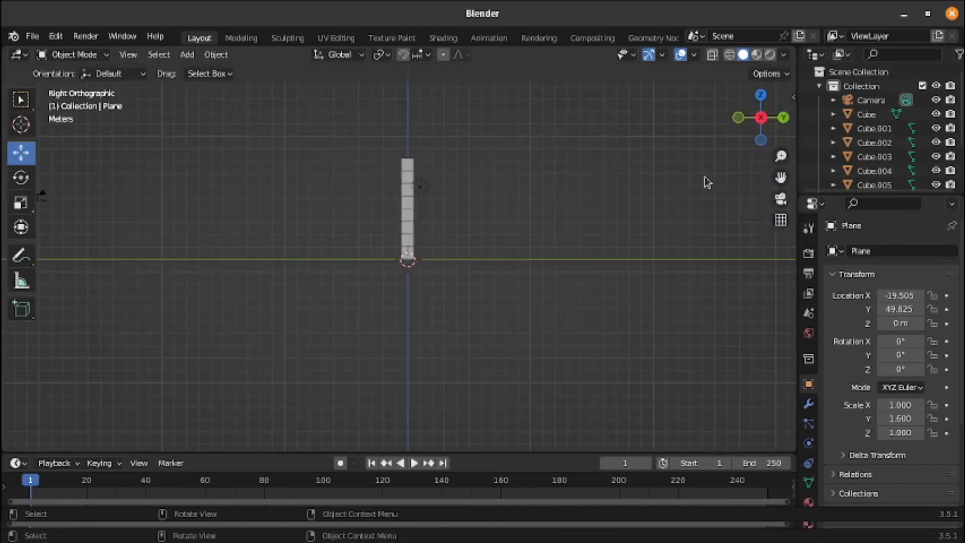
{"action": "left_click_drag", "start_coordinate": [768, 104], "coordinate": [741, 128]}
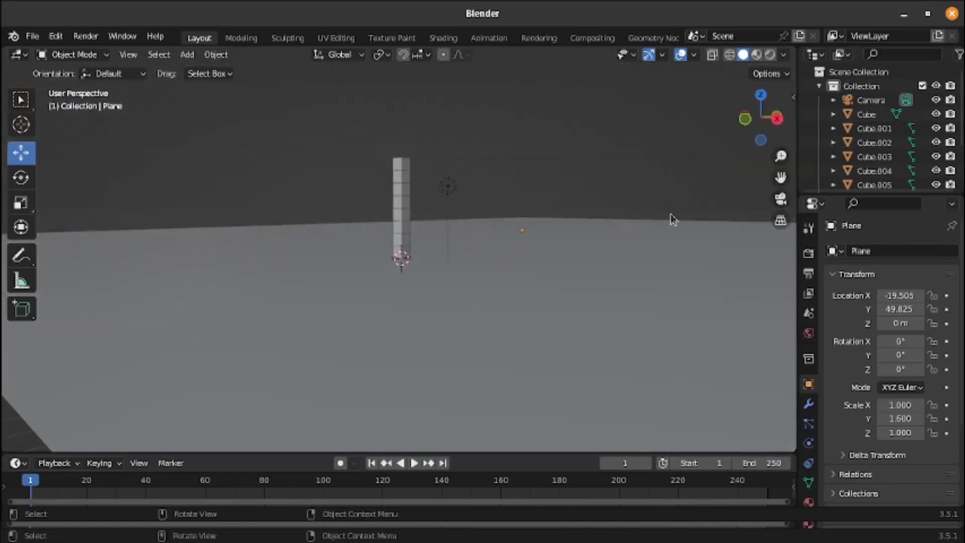
{"action": "left_click", "coordinate": [637, 253]}
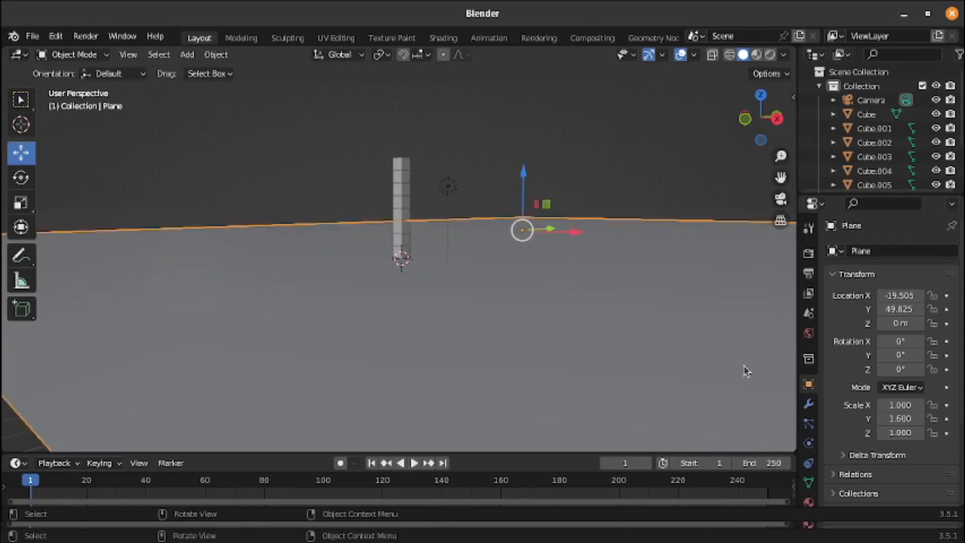
{"action": "left_click", "coordinate": [809, 404]}
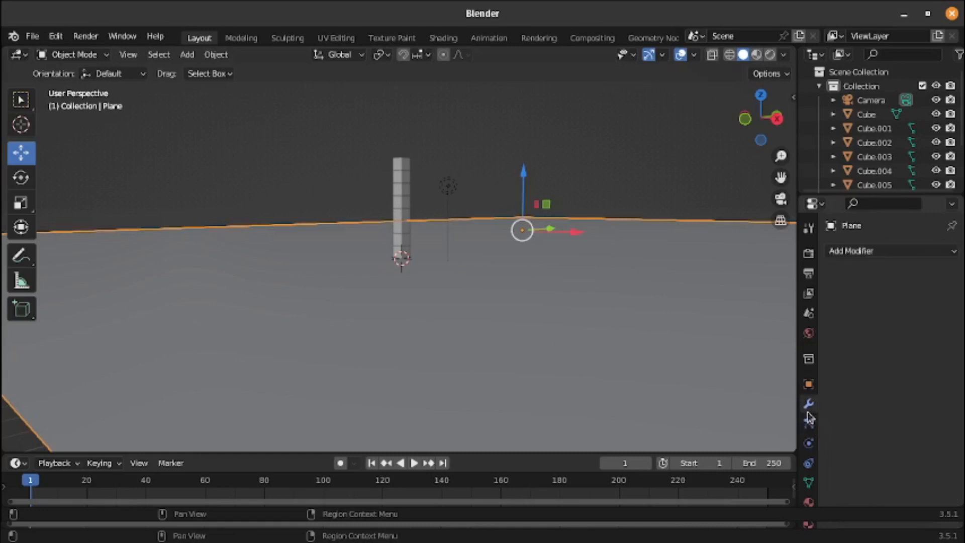
{"action": "left_click", "coordinate": [809, 443]}
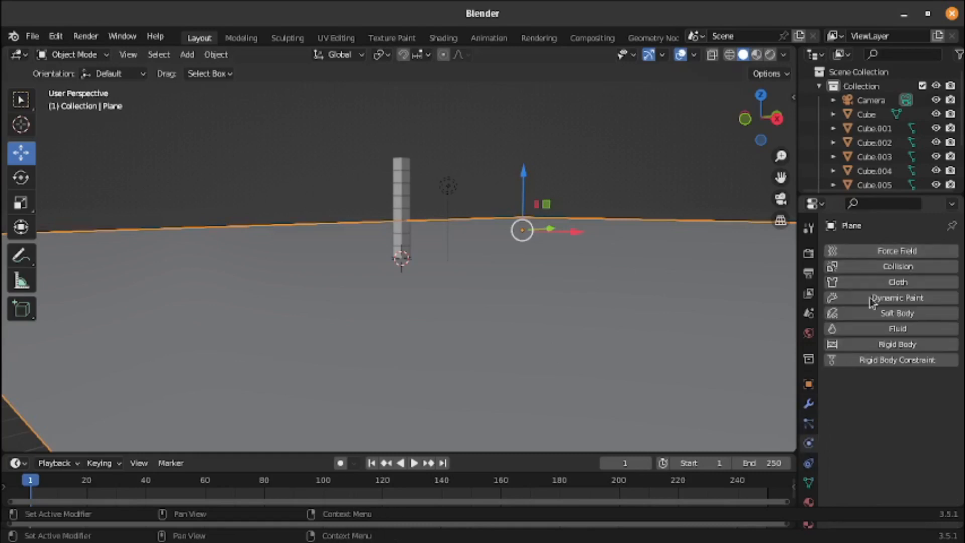
{"action": "left_click", "coordinate": [889, 345]}
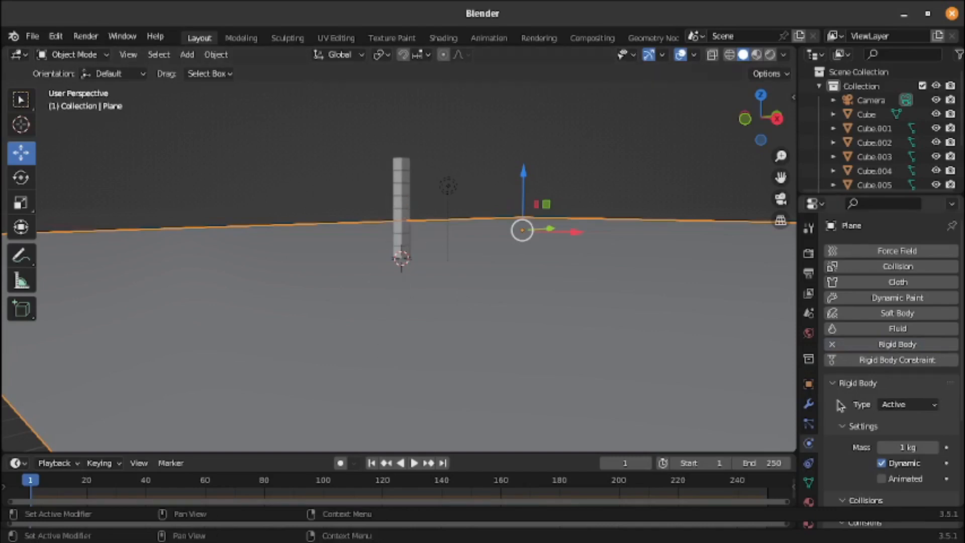
{"action": "left_click", "coordinate": [898, 408]}
{"action": "left_click", "coordinate": [901, 434]}
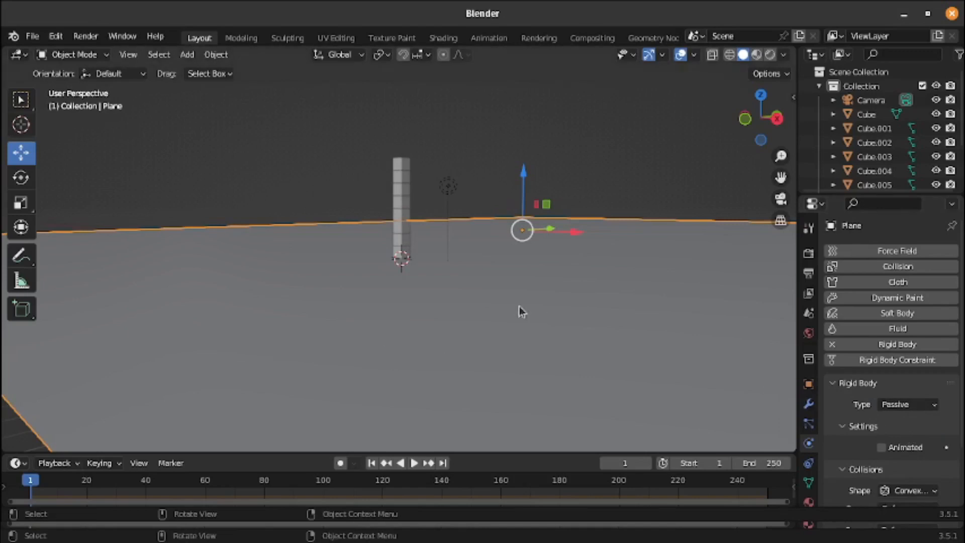
Select all eight cubes of the tower, from Cube through Cube.007
{"action": "left_click_drag", "start_coordinate": [374, 146], "coordinate": [423, 263], "text": "shift"}
{"action": "left_click", "coordinate": [514, 170]}
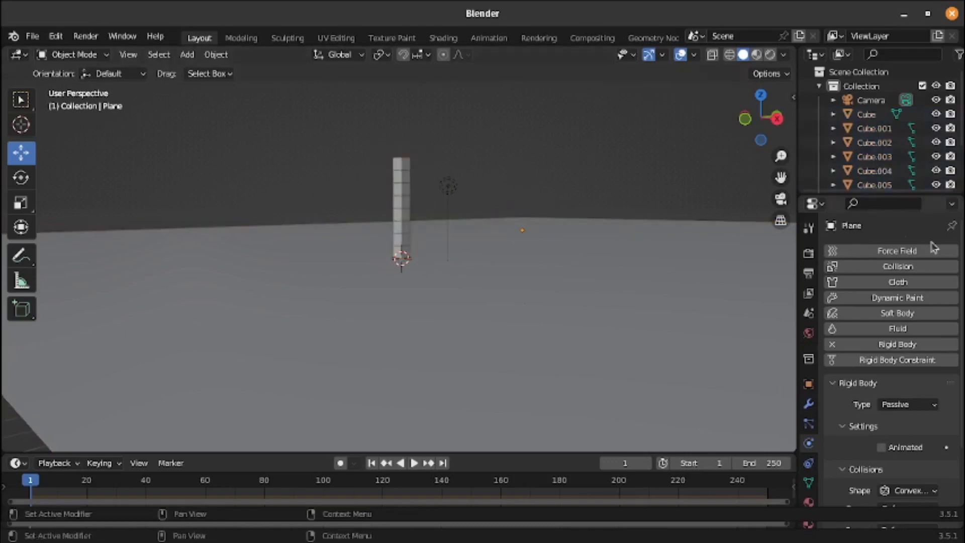
{"action": "left_click_drag", "start_coordinate": [963, 110], "coordinate": [963, 130]}
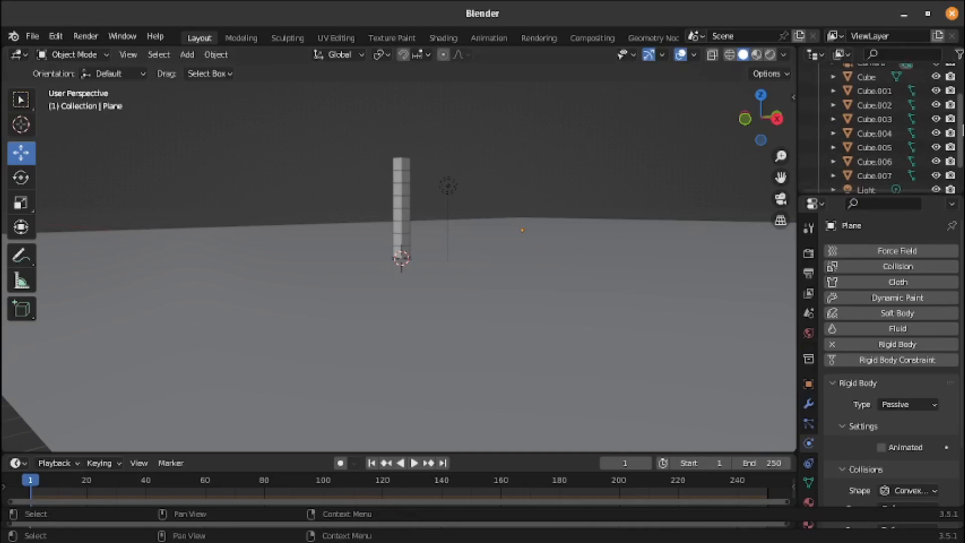
{"action": "left_click", "coordinate": [865, 78]}
{"action": "left_click", "coordinate": [889, 175], "text": "shift"}
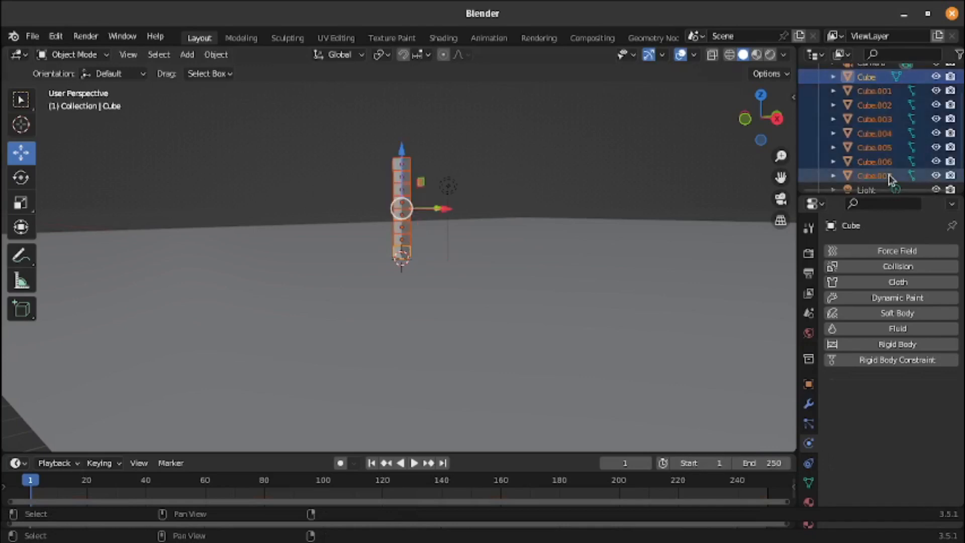
Select the cubes from Cube through Cube.007 with Cube as the active object, and add an Active rigid body
{"action": "left_click", "coordinate": [612, 220]}
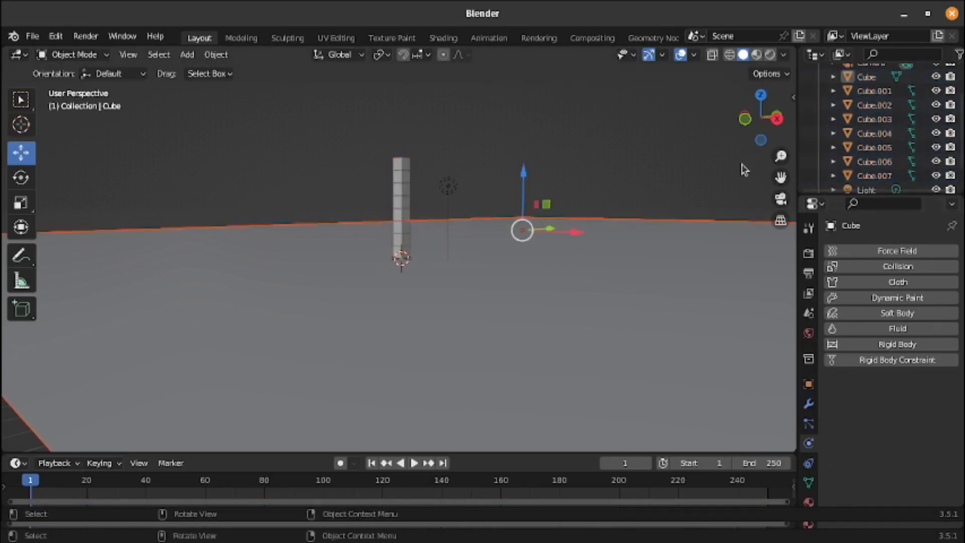
{"action": "left_click", "coordinate": [860, 79]}
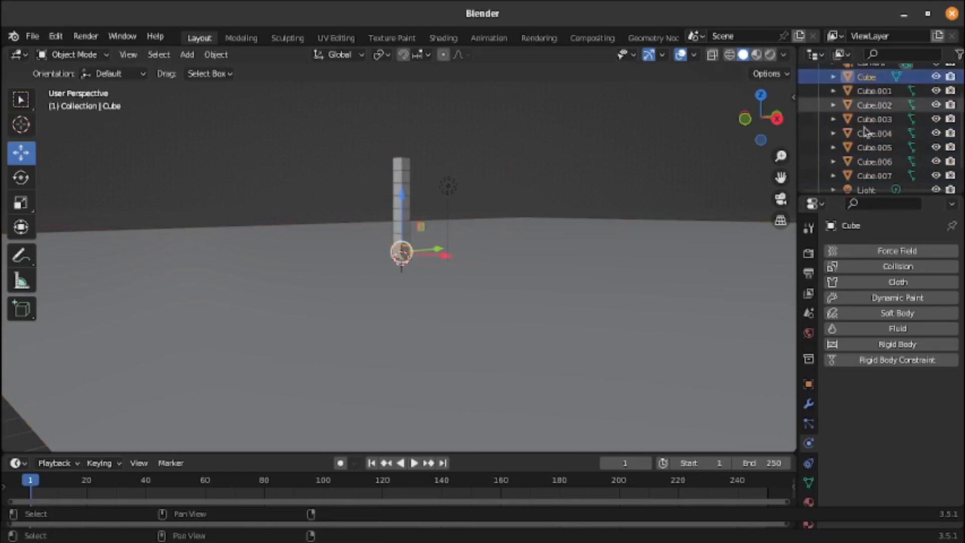
{"action": "left_click", "coordinate": [889, 177], "text": "shift"}
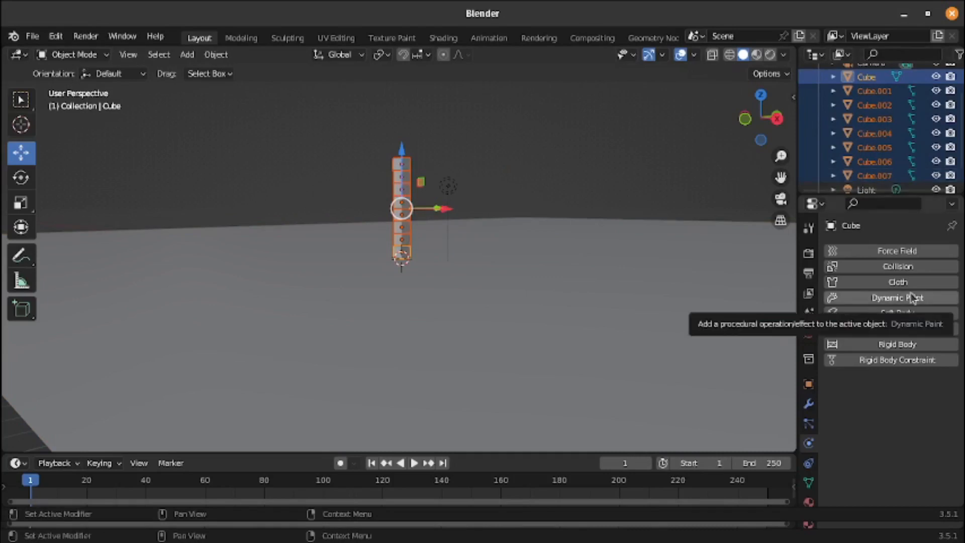
{"action": "left_click", "coordinate": [910, 347]}
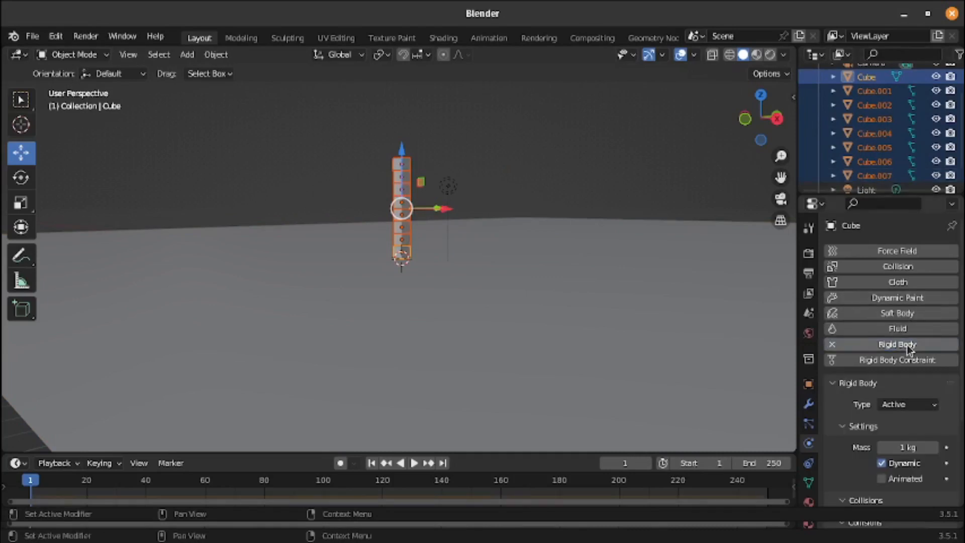
Check individual cubes at the top, middle and base of the tower for rigid body physics
{"action": "left_click", "coordinate": [483, 125]}
{"action": "left_click", "coordinate": [411, 165]}
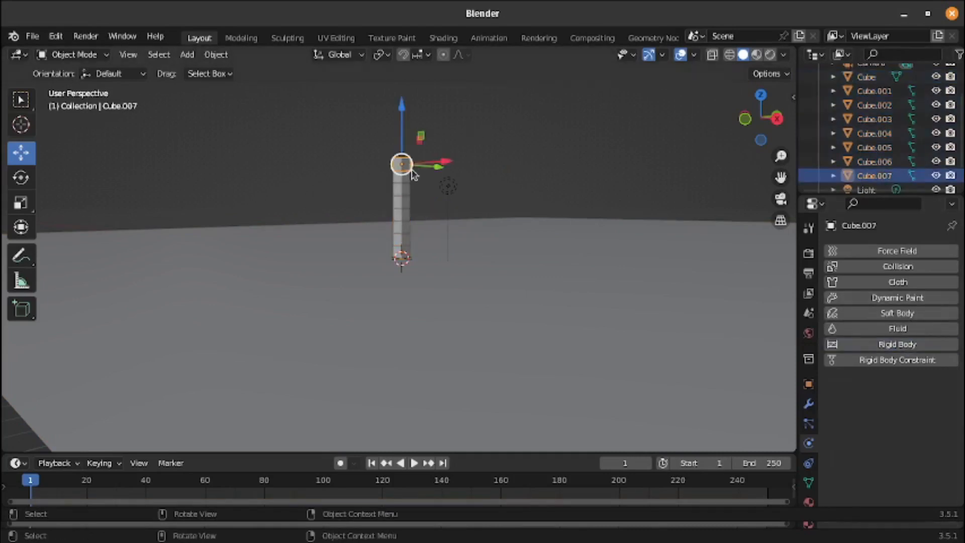
{"action": "left_click", "coordinate": [402, 188]}
{"action": "left_click", "coordinate": [408, 251]}
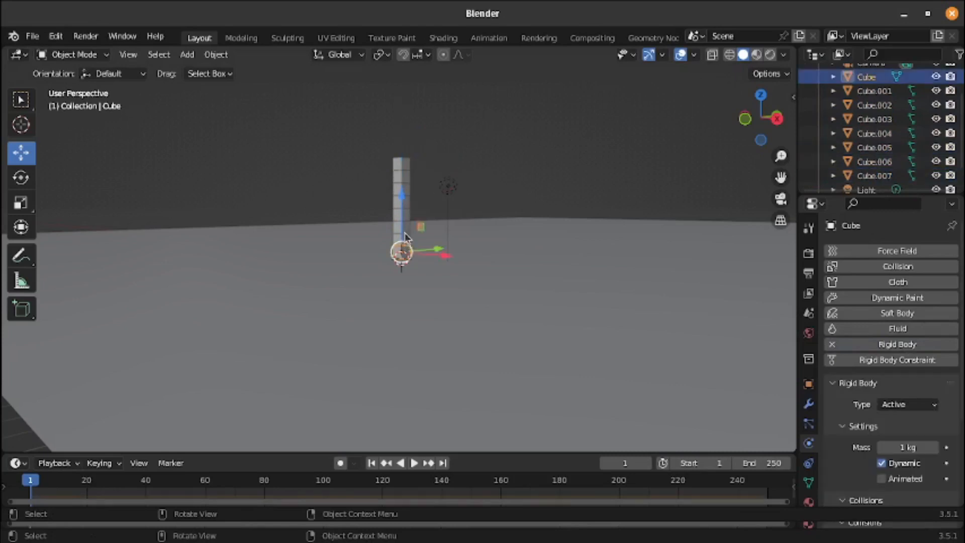
{"action": "left_click", "coordinate": [407, 234]}
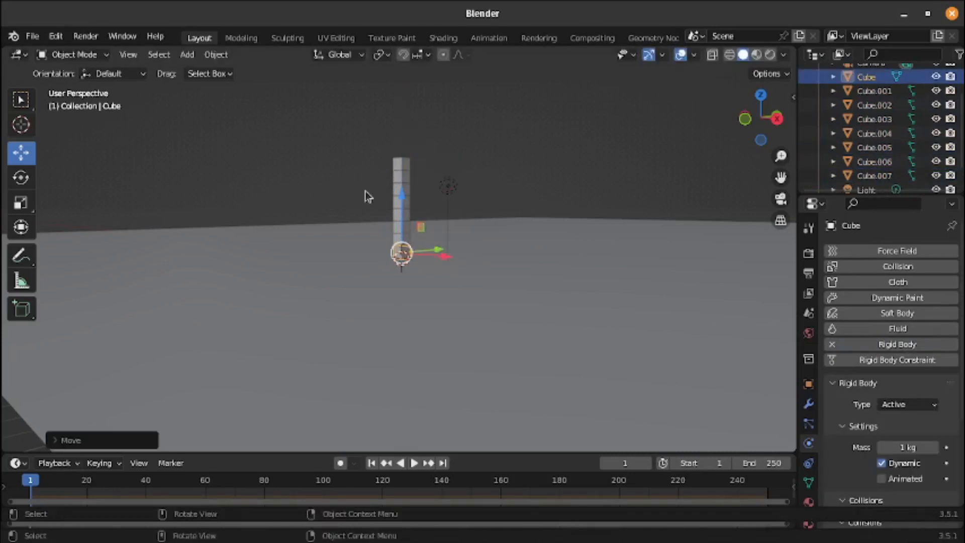
{"action": "left_click", "coordinate": [397, 240]}
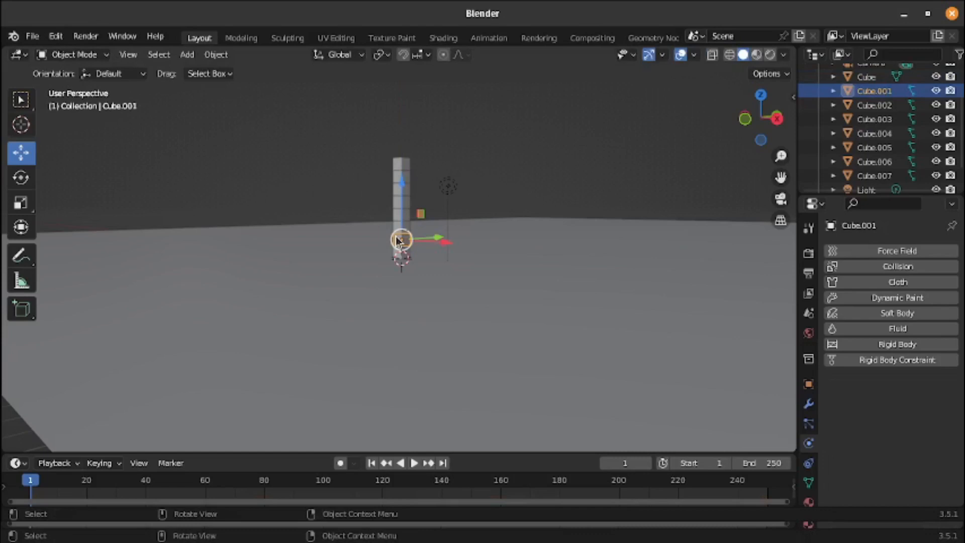
{"action": "left_click", "coordinate": [887, 106], "text": "shift"}
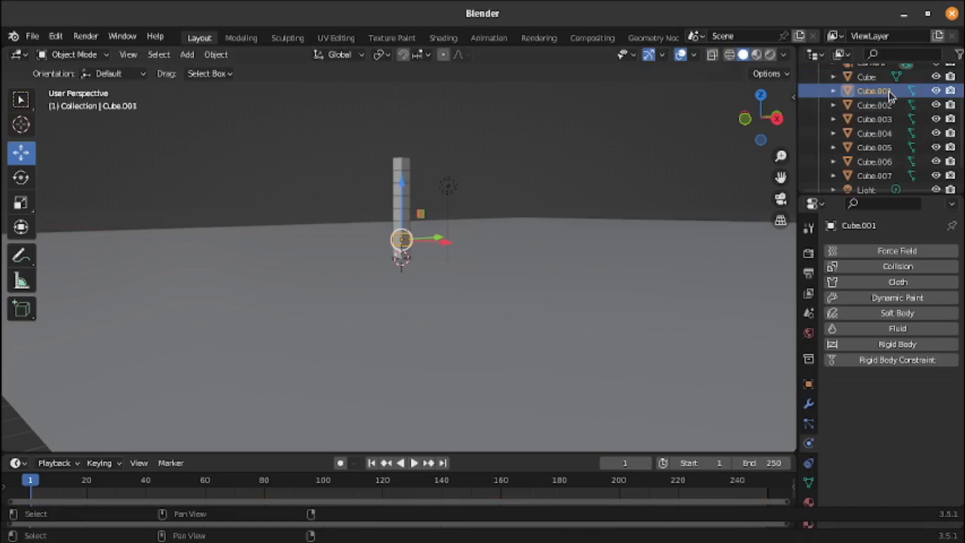
{"action": "left_click", "coordinate": [878, 119], "text": "shift"}
{"action": "left_click", "coordinate": [884, 134], "text": "shift"}
{"action": "left_click", "coordinate": [881, 145], "text": "shift"}
{"action": "left_click", "coordinate": [884, 161], "text": "shift"}
{"action": "left_click", "coordinate": [883, 176], "text": "shift"}
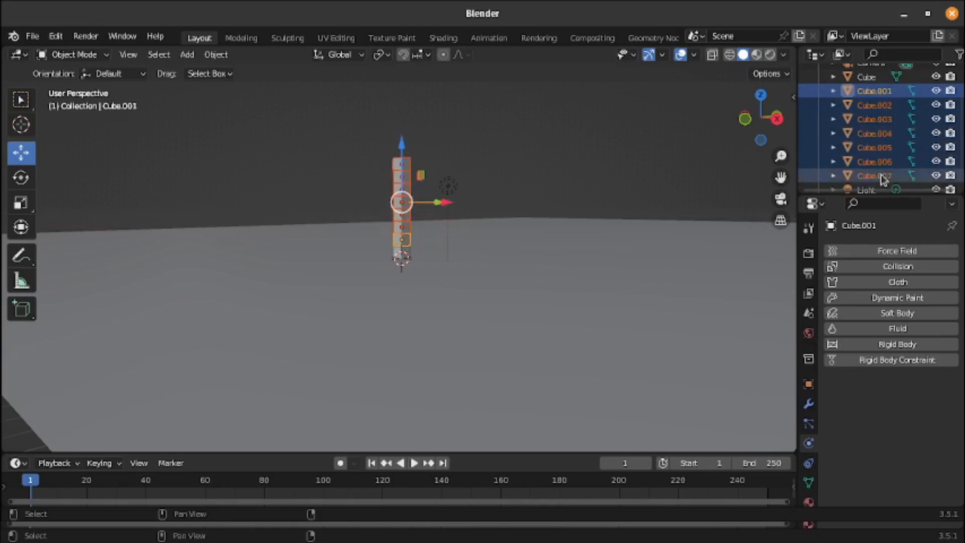
{"action": "left_click", "coordinate": [884, 119], "text": "shift"}
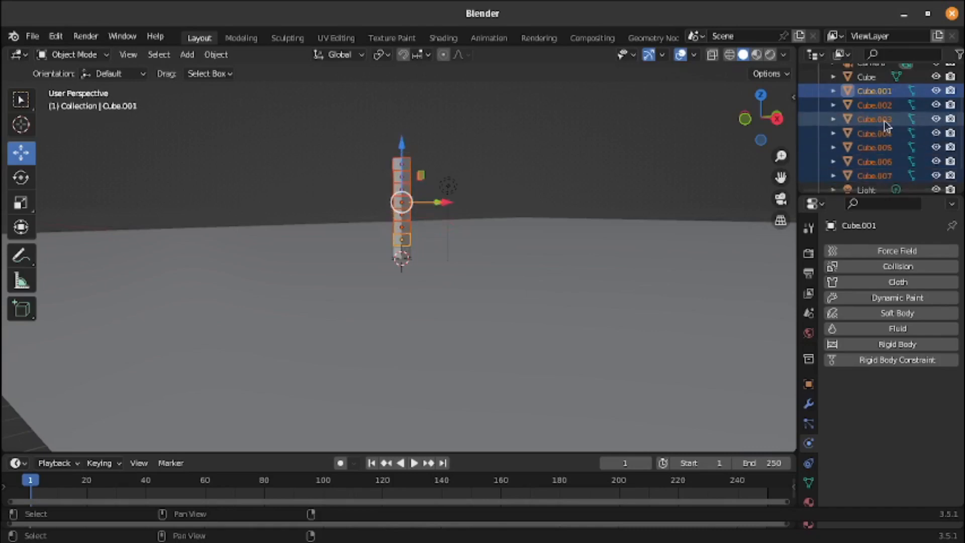
Give Cube.001, Cube.002 and Cube.003 each an Active rigid body, one at a time
{"action": "left_click", "coordinate": [890, 94]}
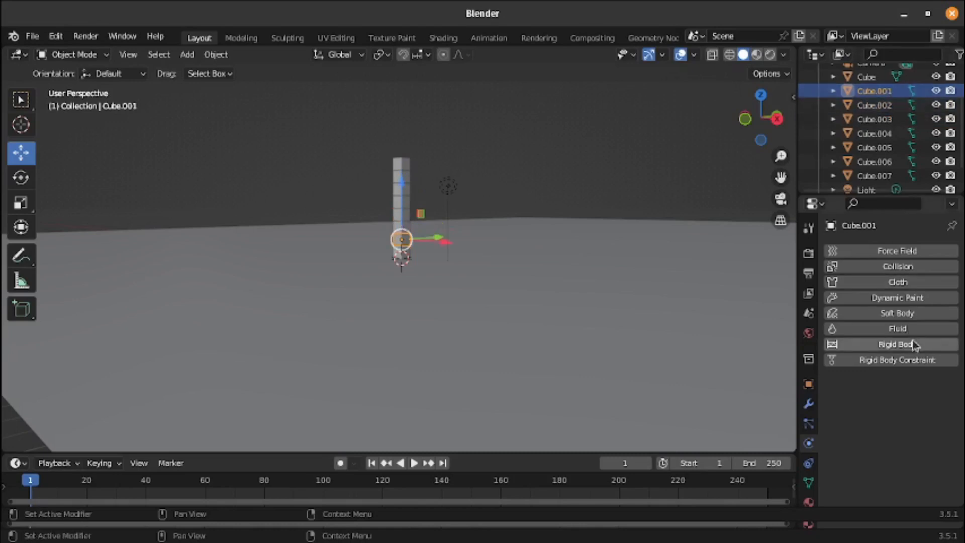
{"action": "left_click", "coordinate": [914, 344]}
{"action": "left_click", "coordinate": [887, 106]}
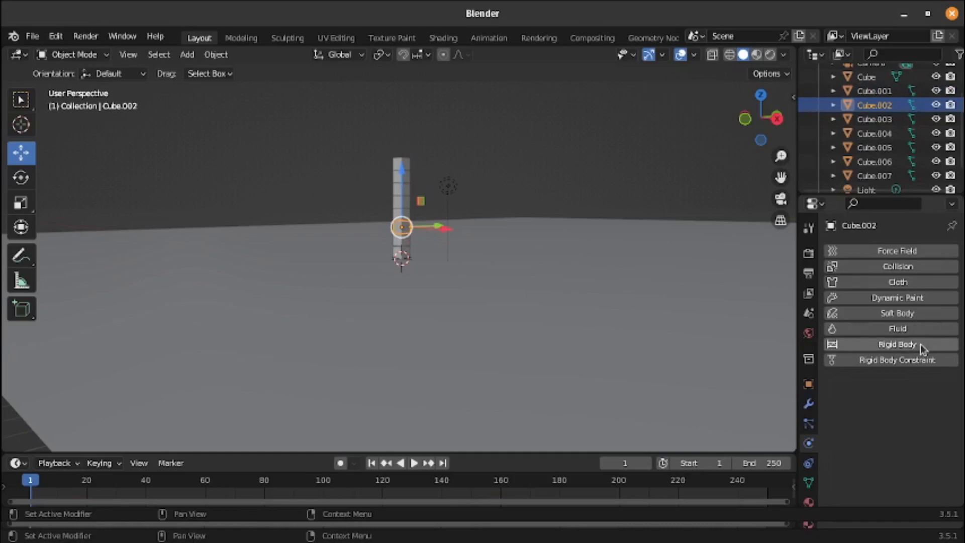
{"action": "left_click", "coordinate": [921, 345]}
{"action": "left_click", "coordinate": [877, 119]}
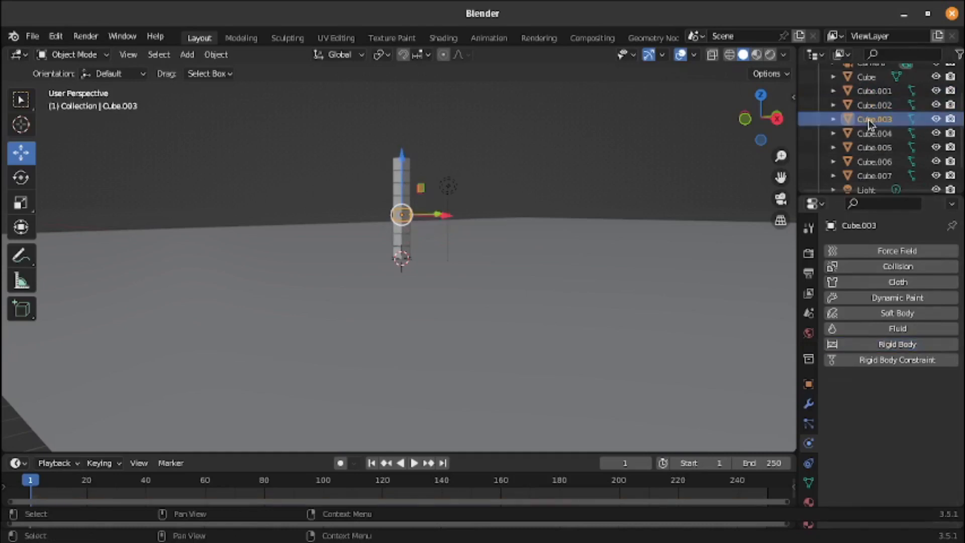
{"action": "left_click", "coordinate": [910, 344]}
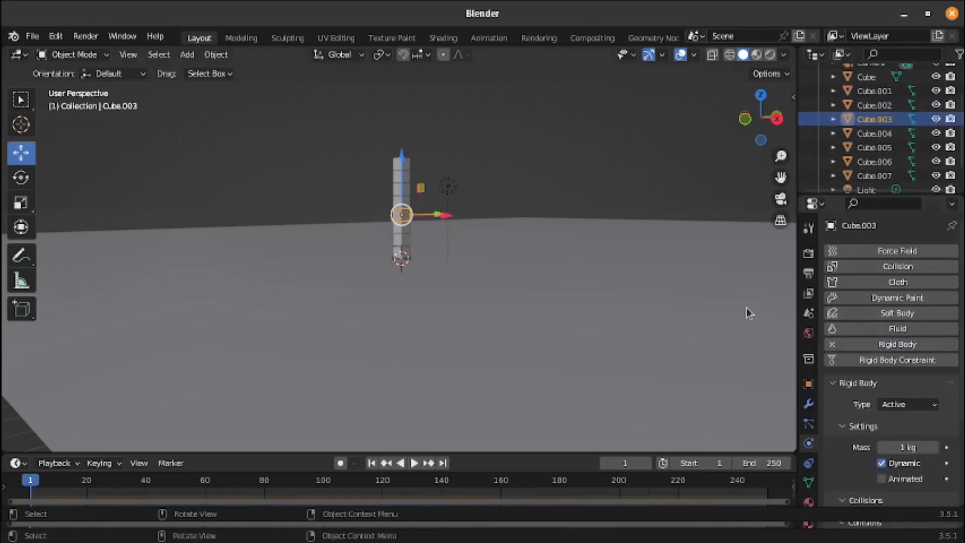
Give Cube.004, Cube.005, Cube.006 and Cube.007 each an Active rigid body, one at a time
{"action": "left_click", "coordinate": [867, 134]}
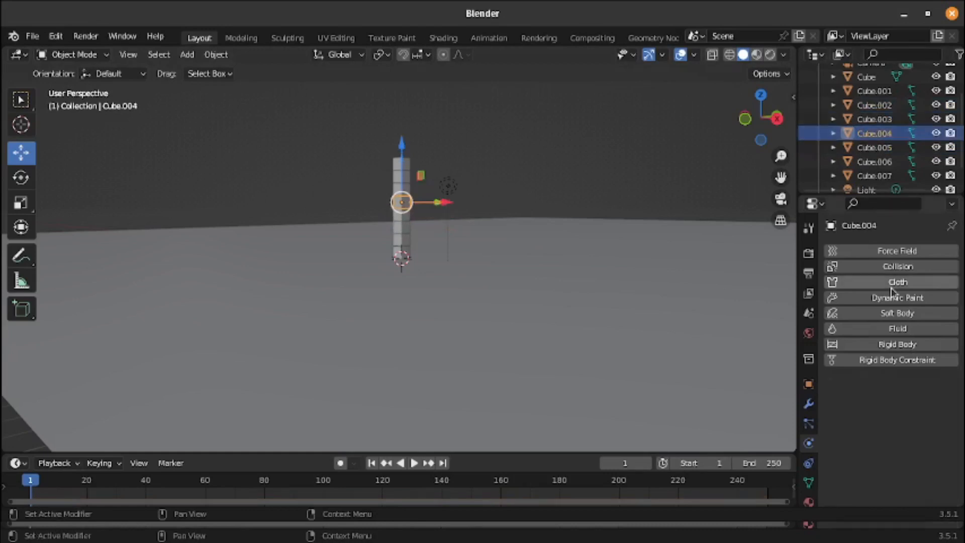
{"action": "left_click", "coordinate": [929, 345]}
{"action": "left_click", "coordinate": [887, 149]}
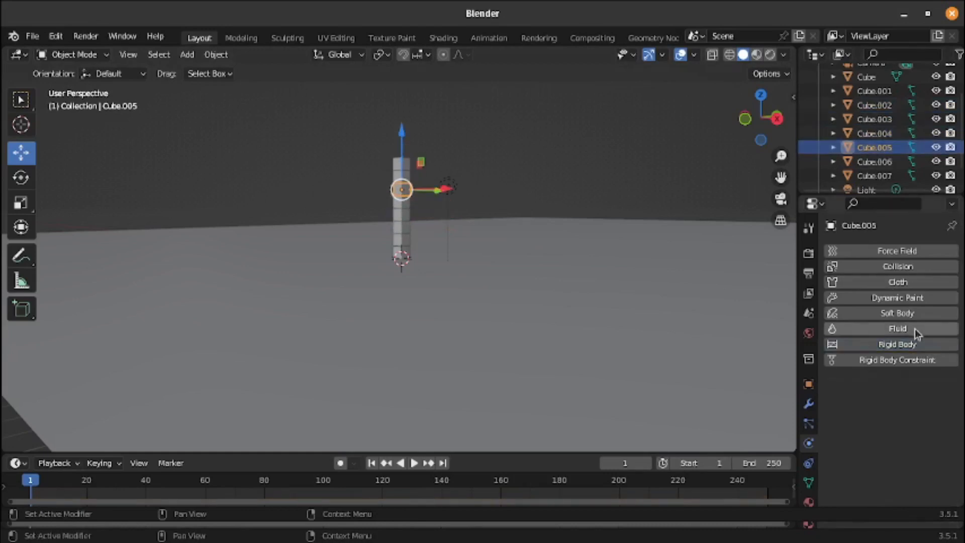
{"action": "left_click", "coordinate": [922, 346]}
{"action": "left_click", "coordinate": [900, 162]}
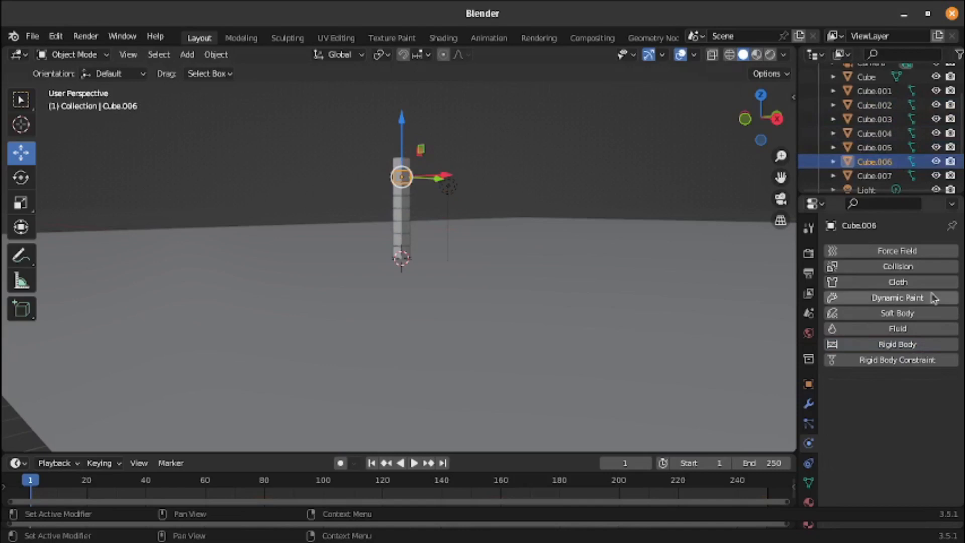
{"action": "left_click", "coordinate": [911, 343]}
{"action": "left_click", "coordinate": [884, 176]}
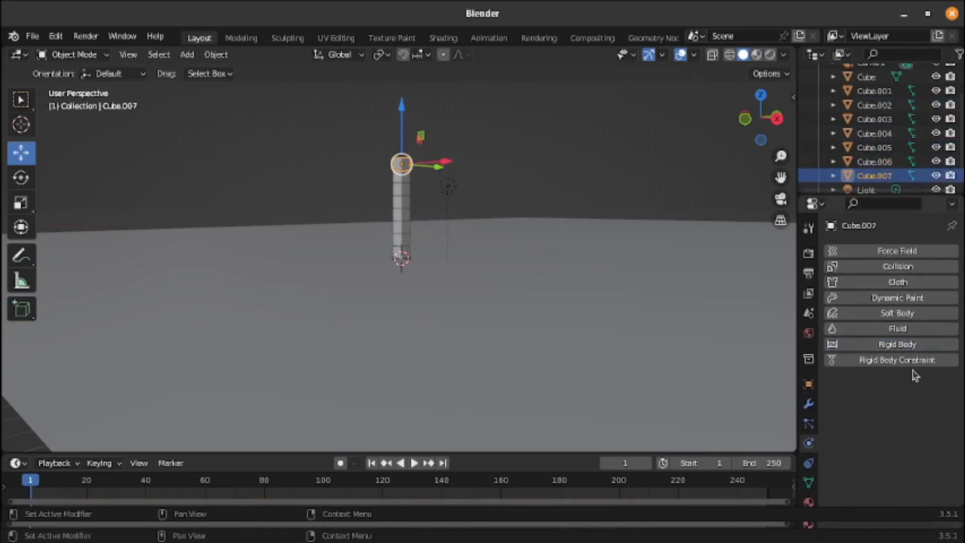
{"action": "left_click", "coordinate": [913, 345]}
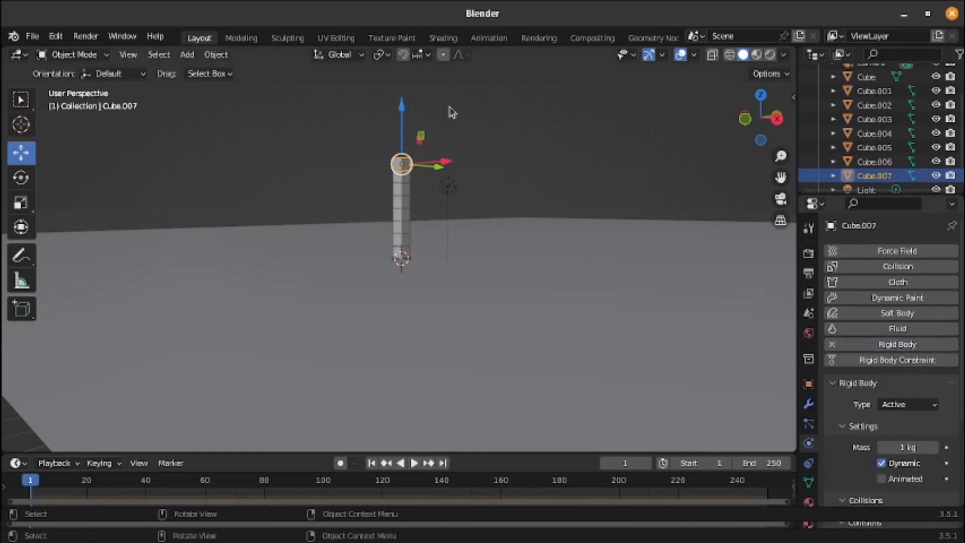
Add an ico sphere and move it up and away from the tower, so it hangs in the air beside the top
{"action": "left_click_drag", "start_coordinate": [748, 122], "coordinate": [444, 212]}
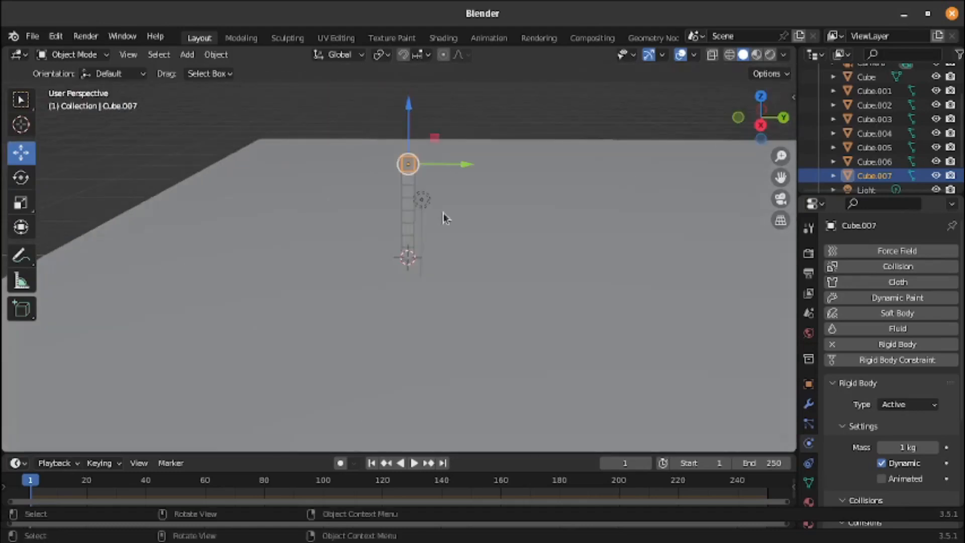
{"action": "left_click", "coordinate": [780, 199]}
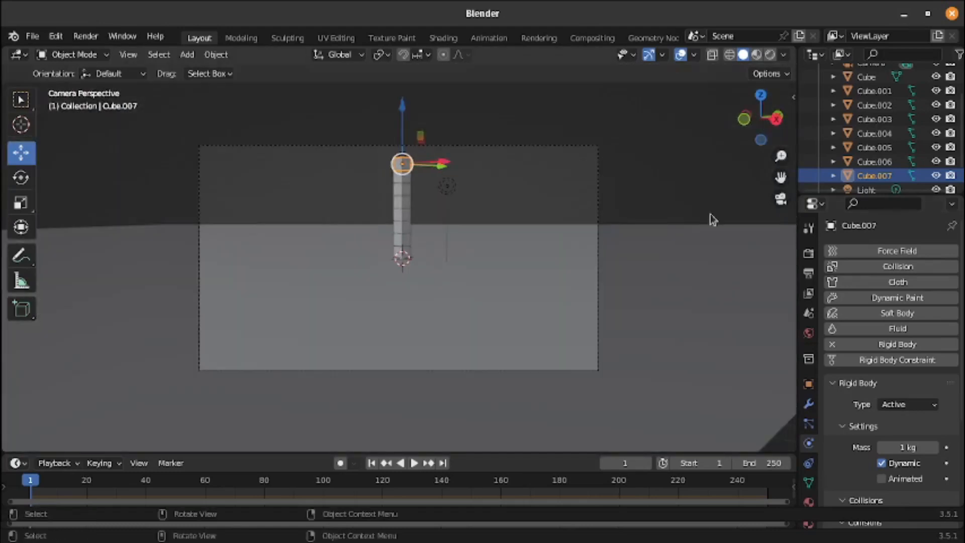
{"action": "left_click", "coordinate": [590, 170]}
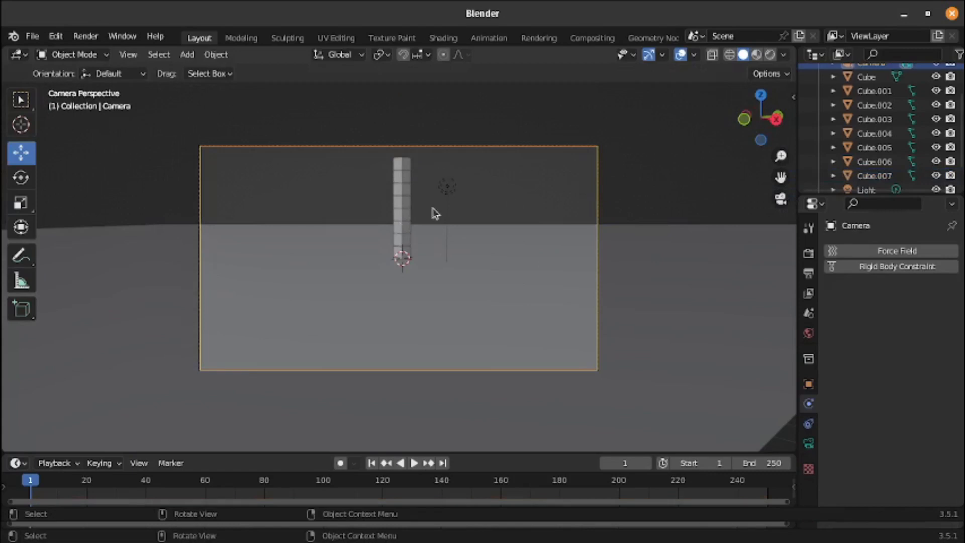
{"action": "left_click_drag", "start_coordinate": [778, 129], "coordinate": [660, 108]}
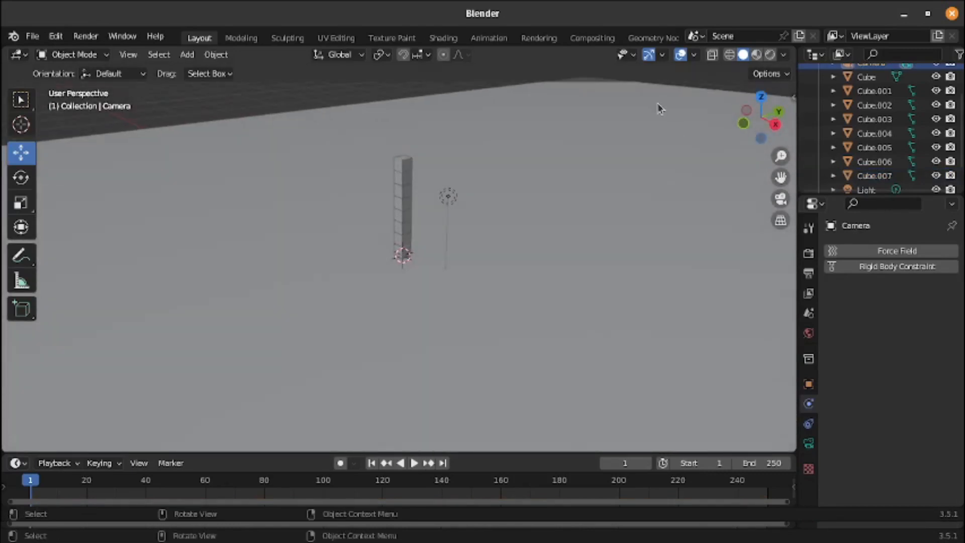
{"action": "key", "text": "shift+a"}
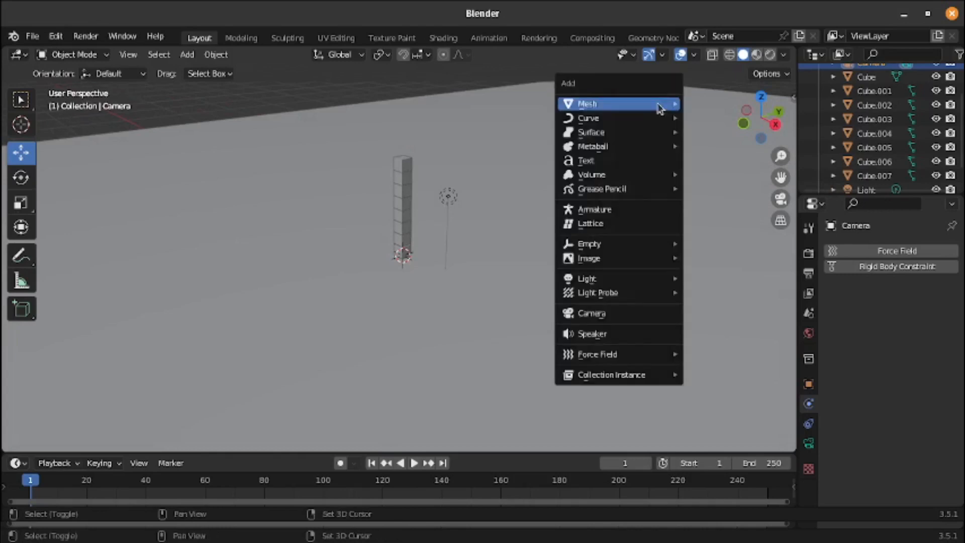
{"action": "mouse_move", "coordinate": [660, 108]}
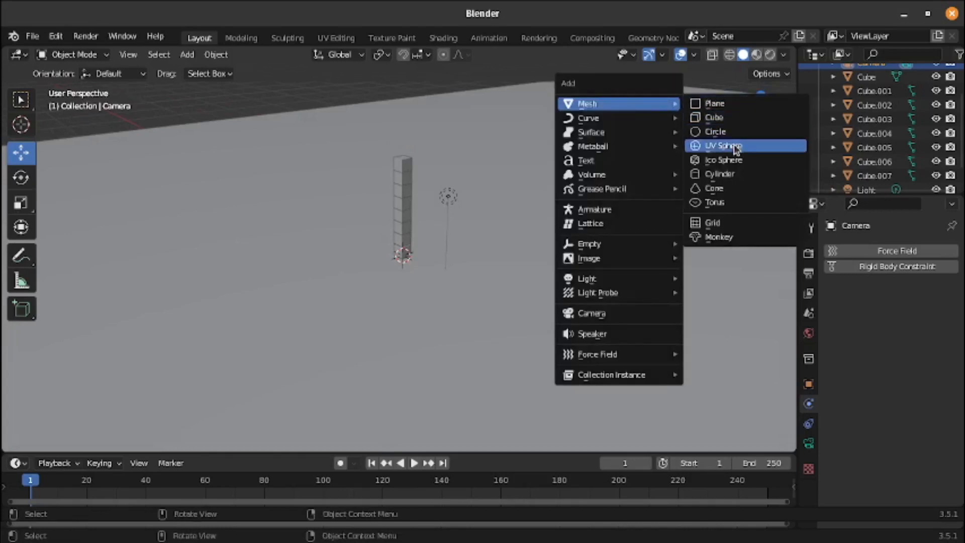
{"action": "left_click", "coordinate": [755, 161]}
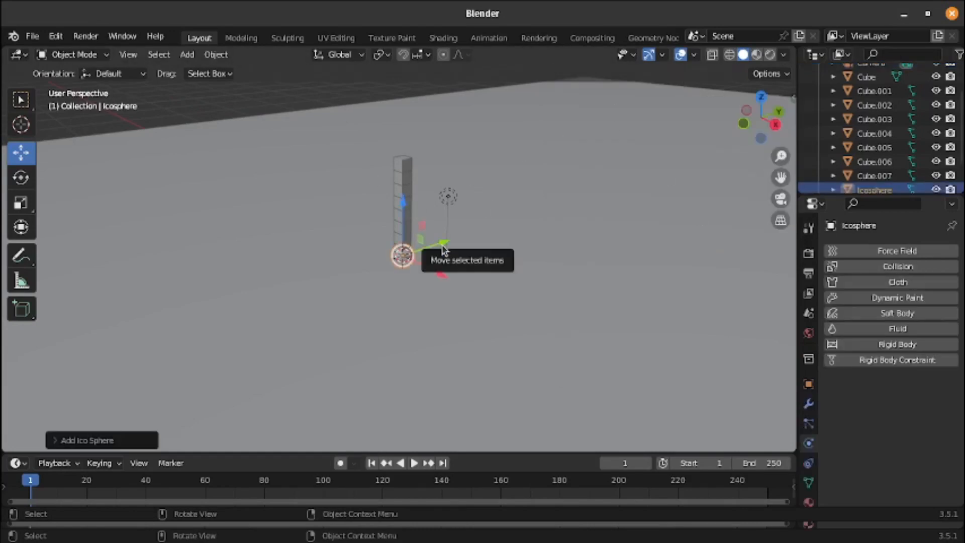
{"action": "left_click_drag", "start_coordinate": [401, 220], "coordinate": [543, 115]}
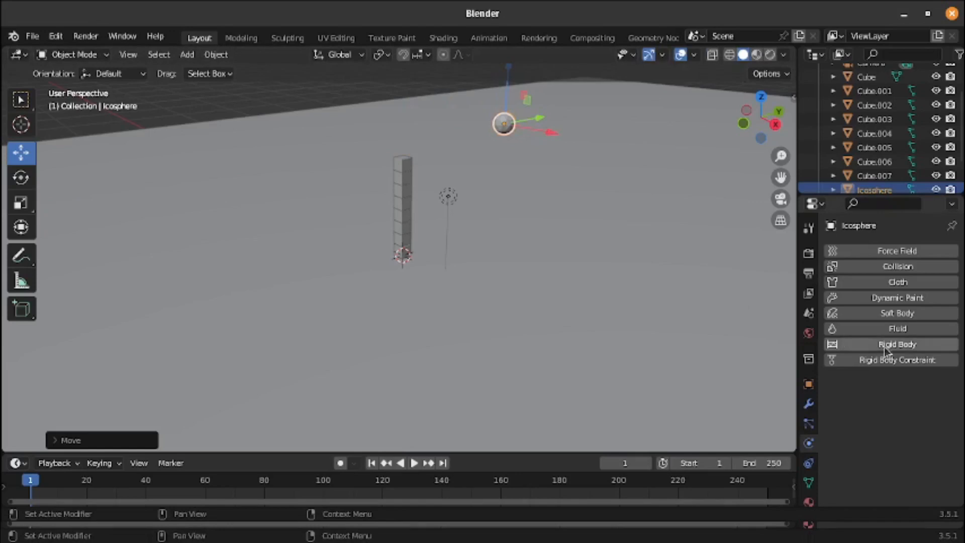
Give the ico sphere an Active rigid body with a mass of 6.1 kg and the Sphere collision shape
{"action": "left_click", "coordinate": [906, 346]}
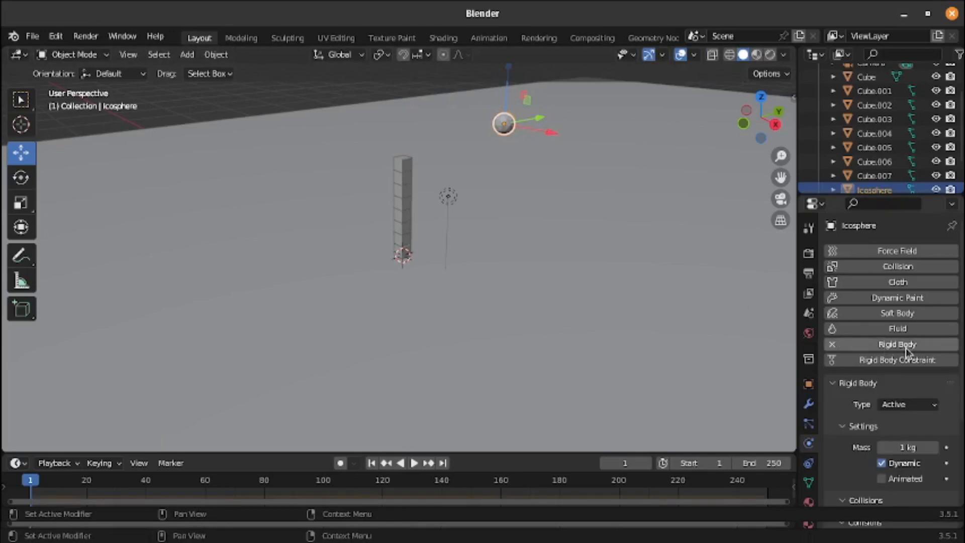
{"action": "scroll", "coordinate": [895, 352], "scroll_direction": "down", "scroll_amount": 5}
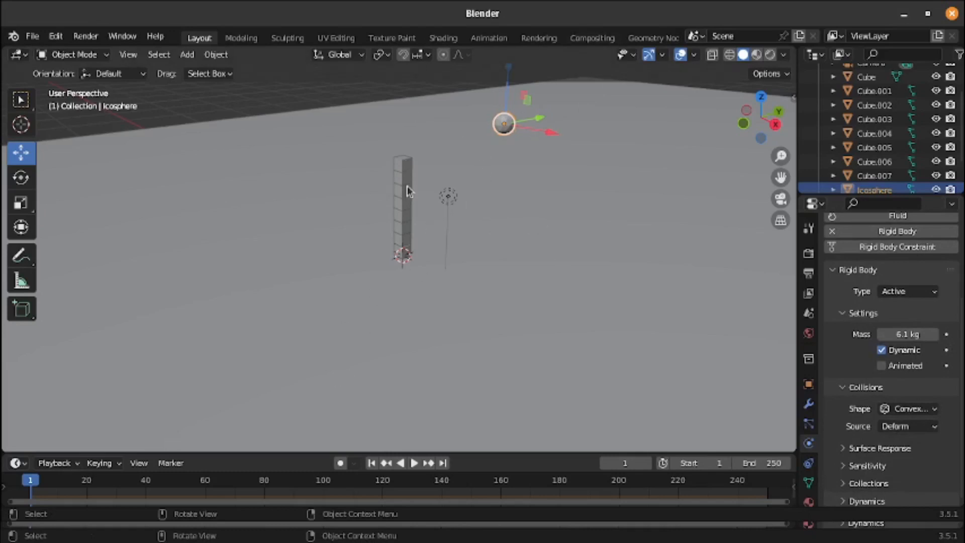
{"action": "left_click", "coordinate": [918, 411]}
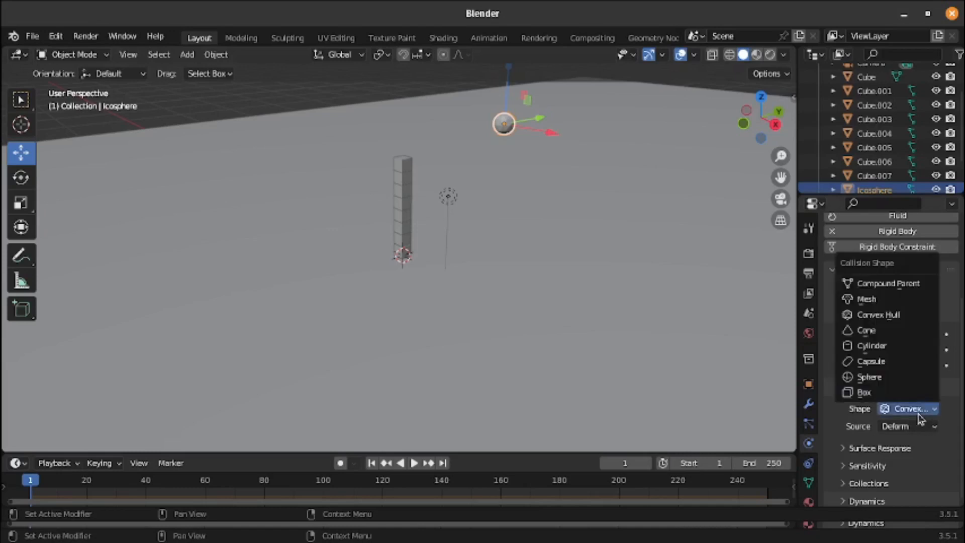
{"action": "left_click", "coordinate": [894, 378]}
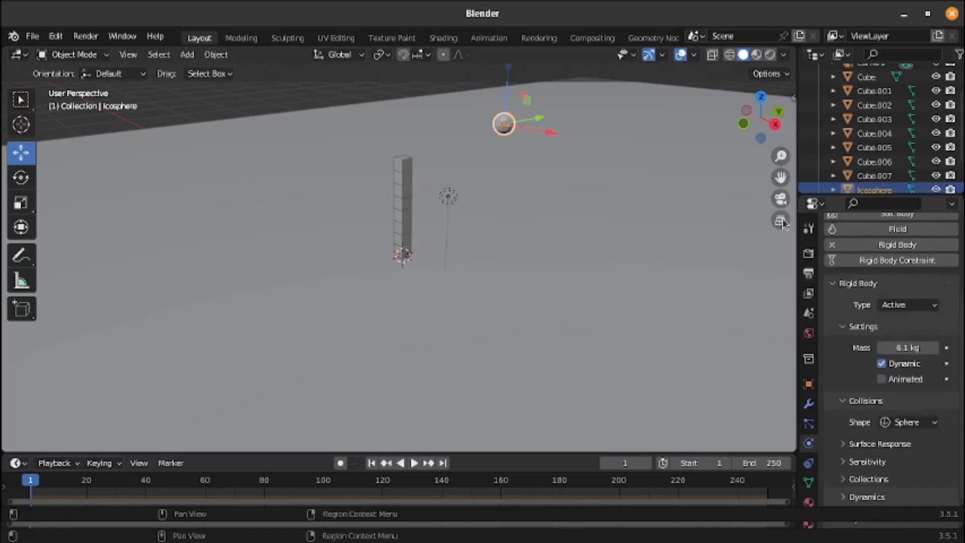
Select the ico sphere again and turn on auto keying at frame 1
{"action": "left_click_drag", "start_coordinate": [782, 135], "coordinate": [779, 156]}
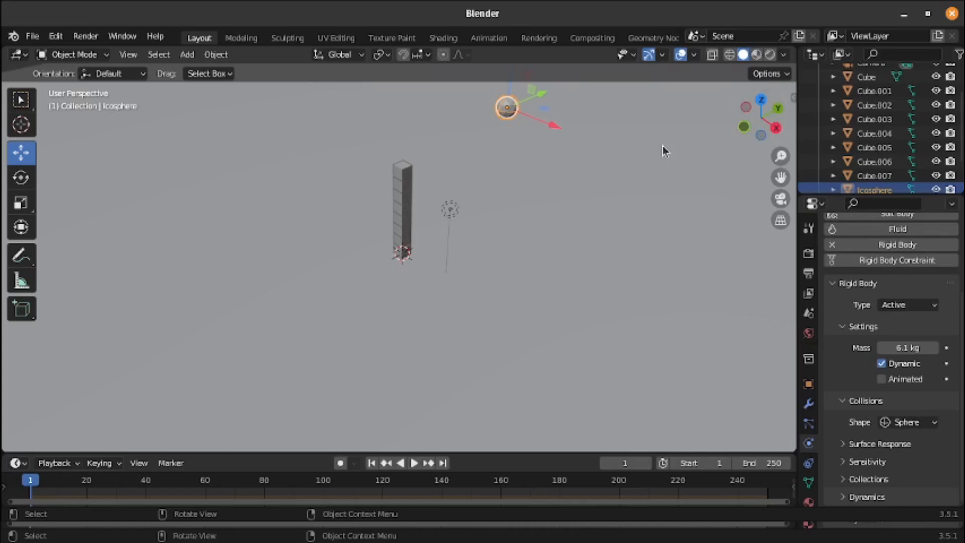
{"action": "left_click", "coordinate": [405, 189]}
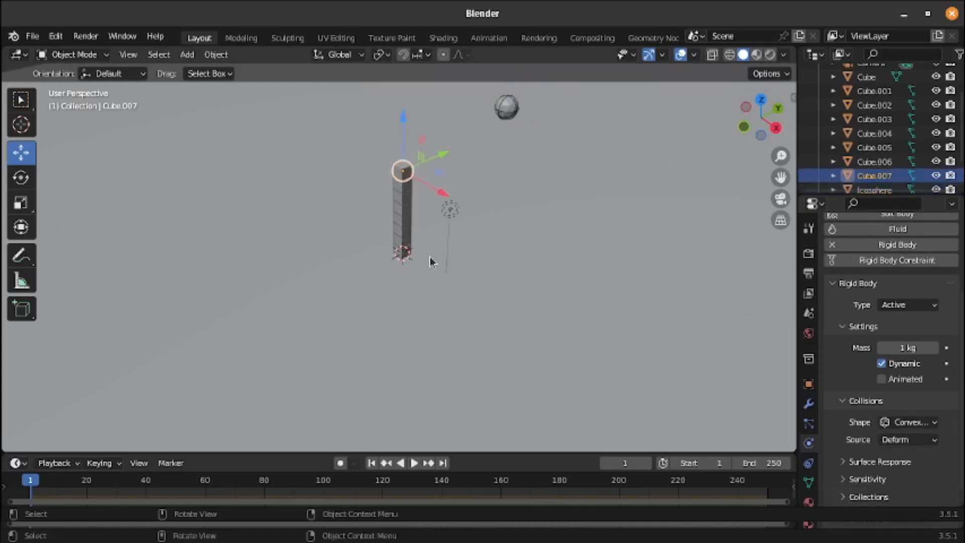
{"action": "left_click", "coordinate": [506, 107]}
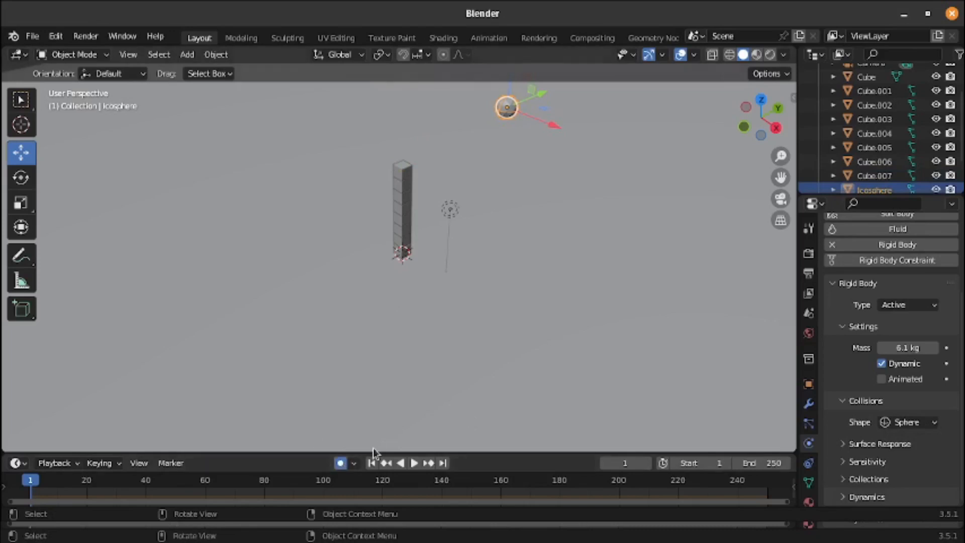
At frame 120, lower the ico sphere along global Z to about mid-tower height, keying its new position
{"action": "left_click_drag", "start_coordinate": [485, 451], "coordinate": [471, 385]}
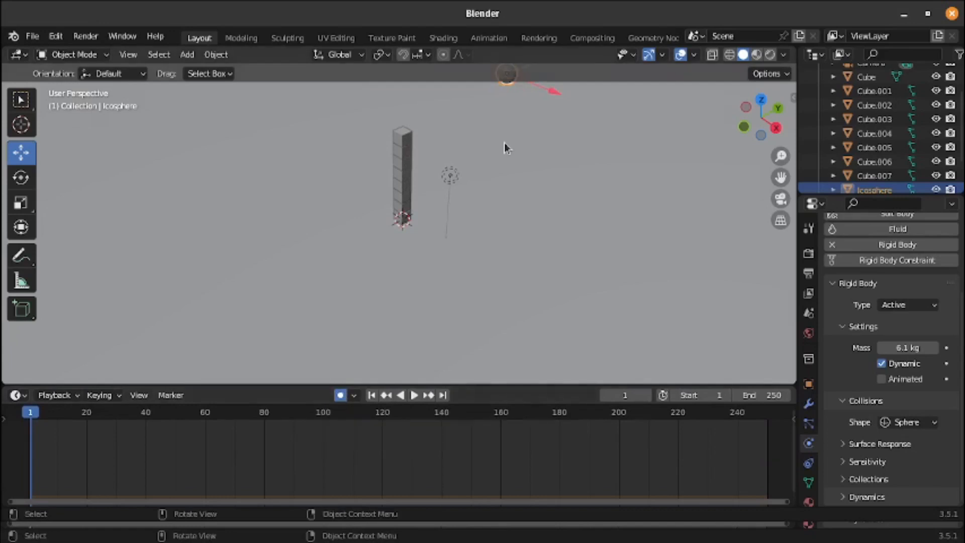
{"action": "left_click_drag", "start_coordinate": [571, 385], "coordinate": [563, 436]}
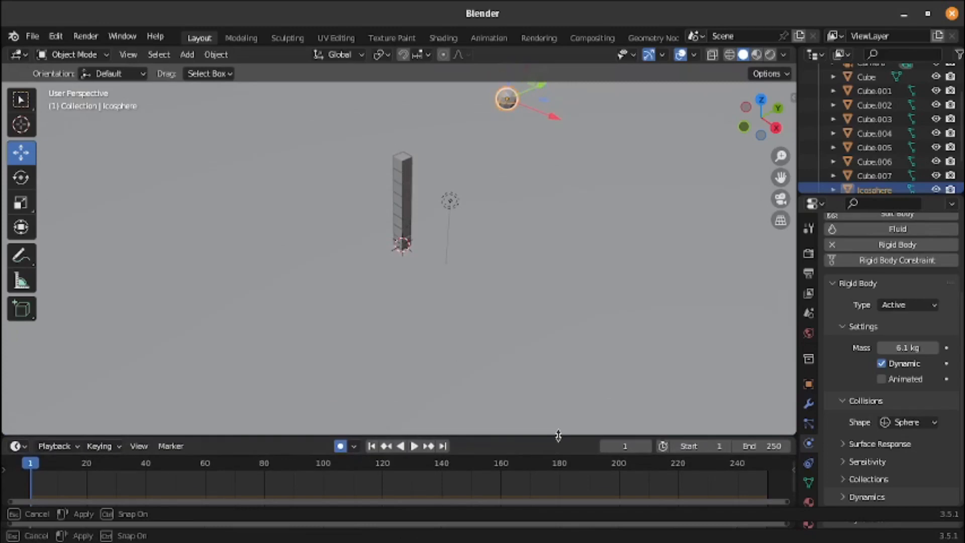
{"action": "left_click_drag", "start_coordinate": [774, 130], "coordinate": [776, 103]}
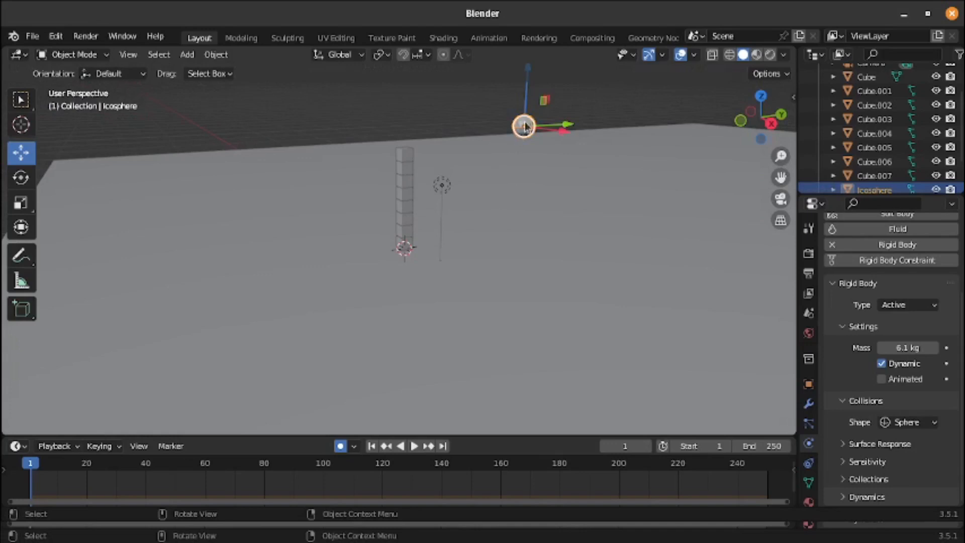
{"action": "left_click_drag", "start_coordinate": [26, 465], "coordinate": [382, 473]}
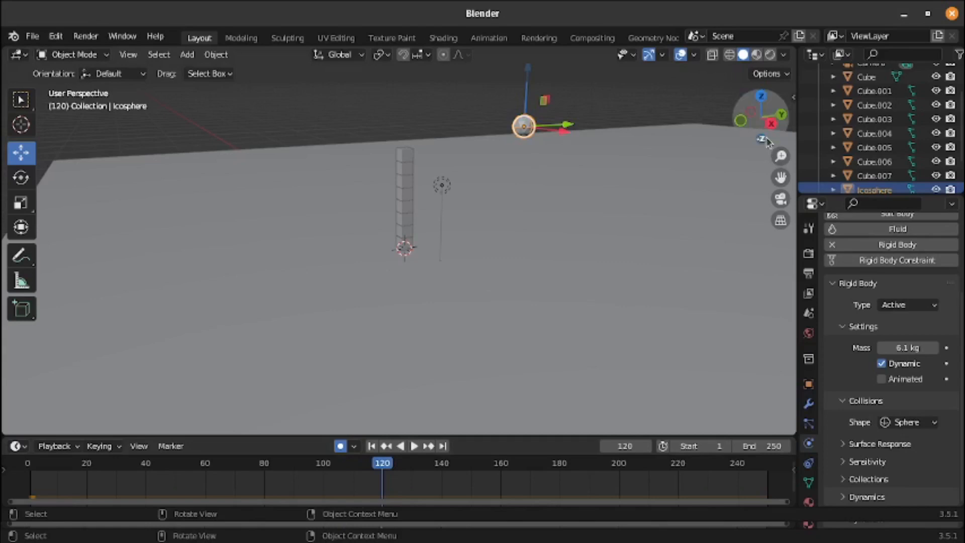
{"action": "left_click", "coordinate": [740, 122]}
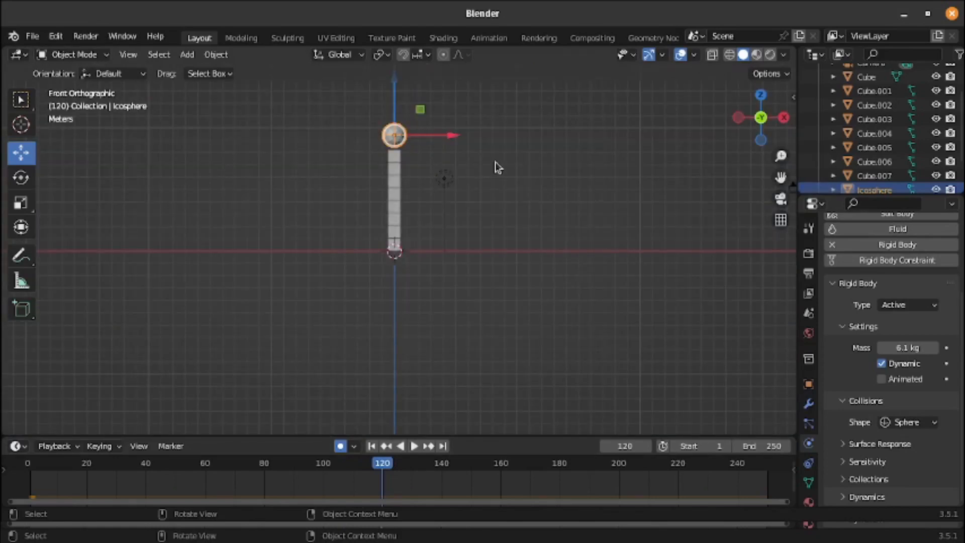
{"action": "key", "text": "g"}
{"action": "key", "text": "z"}
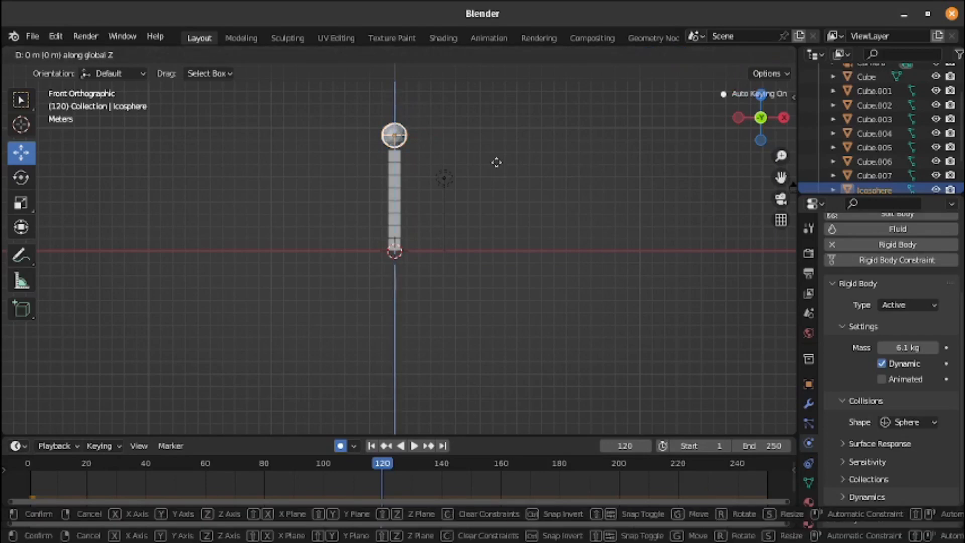
{"action": "left_click", "coordinate": [498, 240]}
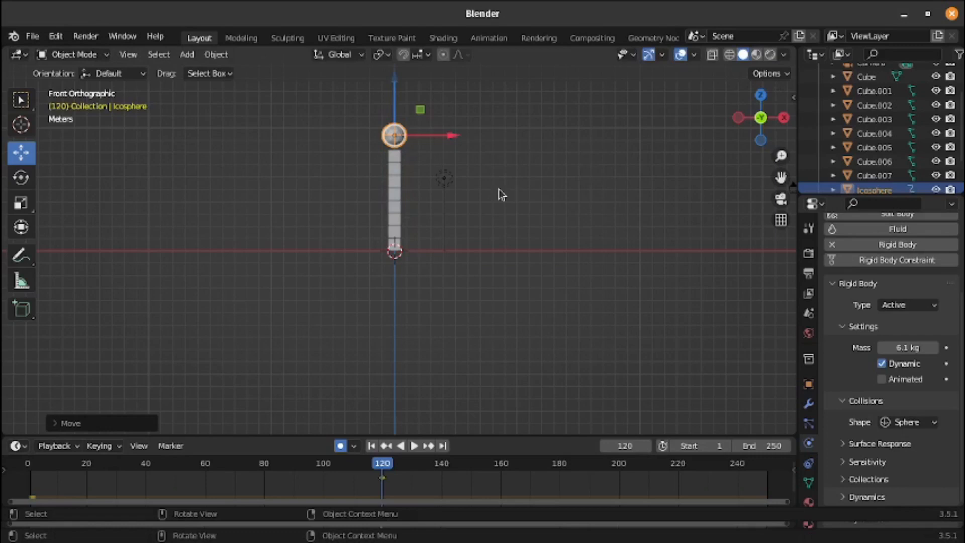
At frame 0, turn on the Animated option of the ico sphere's rigid body and key the sphere at a higher position
{"action": "left_click_drag", "start_coordinate": [759, 119], "coordinate": [692, 143]}
{"action": "mouse_move", "coordinate": [382, 461]}
{"action": "left_mouse_down"}
{"action": "mouse_move", "coordinate": [193, 455]}
{"action": "mouse_move", "coordinate": [27, 464]}
{"action": "left_mouse_up"}
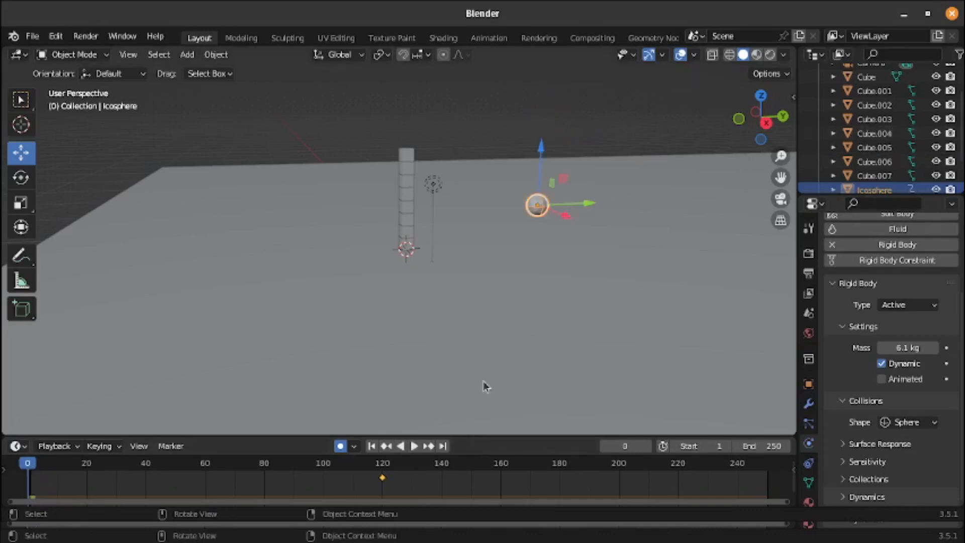
{"action": "mouse_move", "coordinate": [27, 463]}
{"action": "left_mouse_down"}
{"action": "mouse_move", "coordinate": [231, 472]}
{"action": "mouse_move", "coordinate": [392, 465]}
{"action": "mouse_move", "coordinate": [28, 462]}
{"action": "left_mouse_up"}
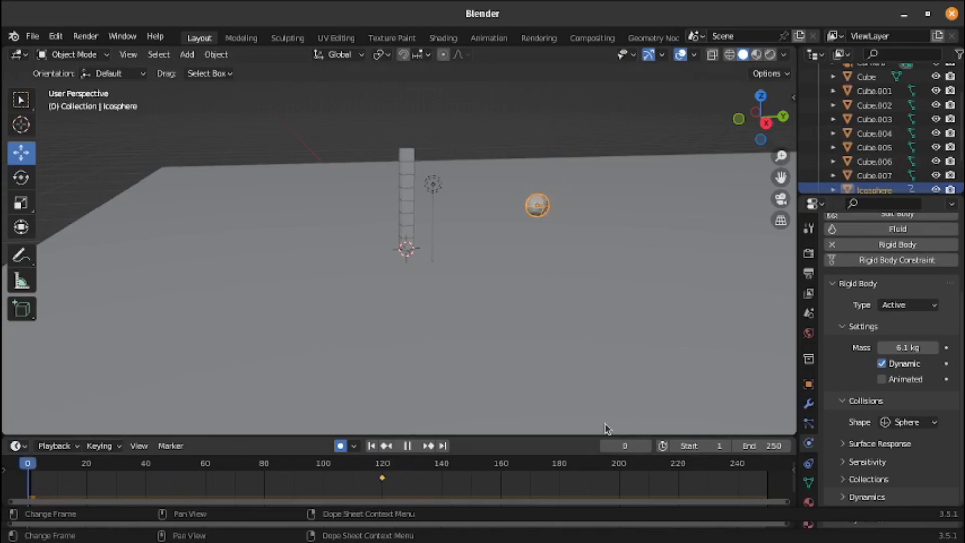
{"action": "left_click", "coordinate": [415, 446]}
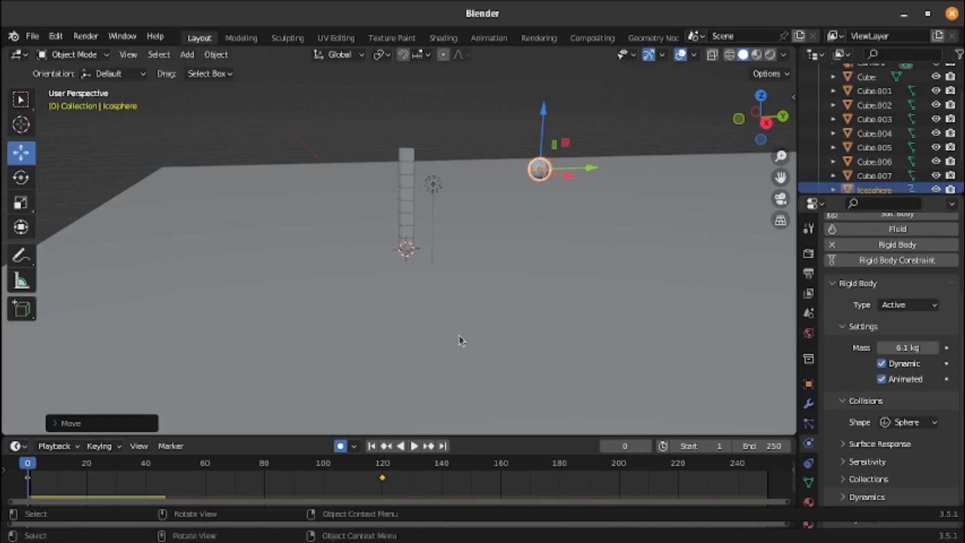
At frame 120, move the ico sphere along Y to the opposite side of the tower and key its Animated option
{"action": "left_click", "coordinate": [415, 446]}
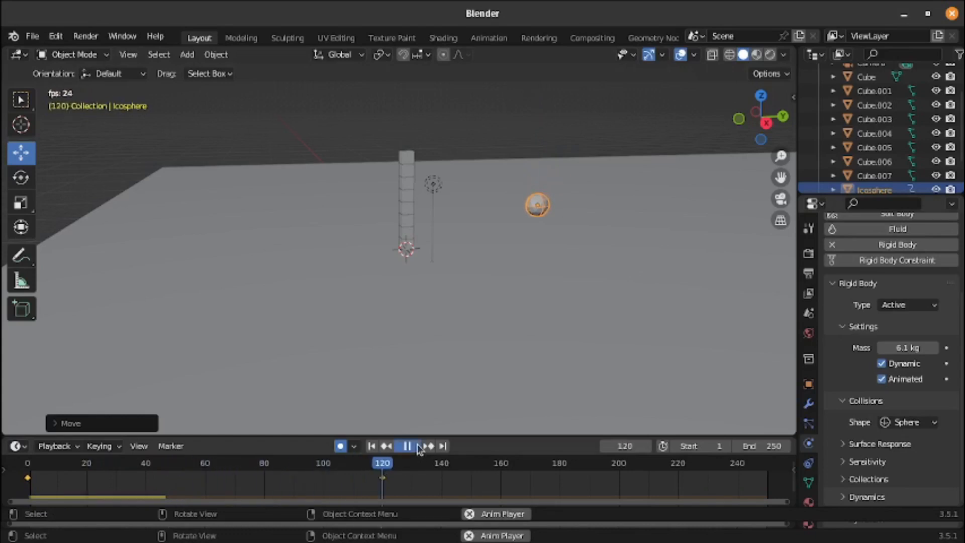
{"action": "left_click", "coordinate": [411, 446]}
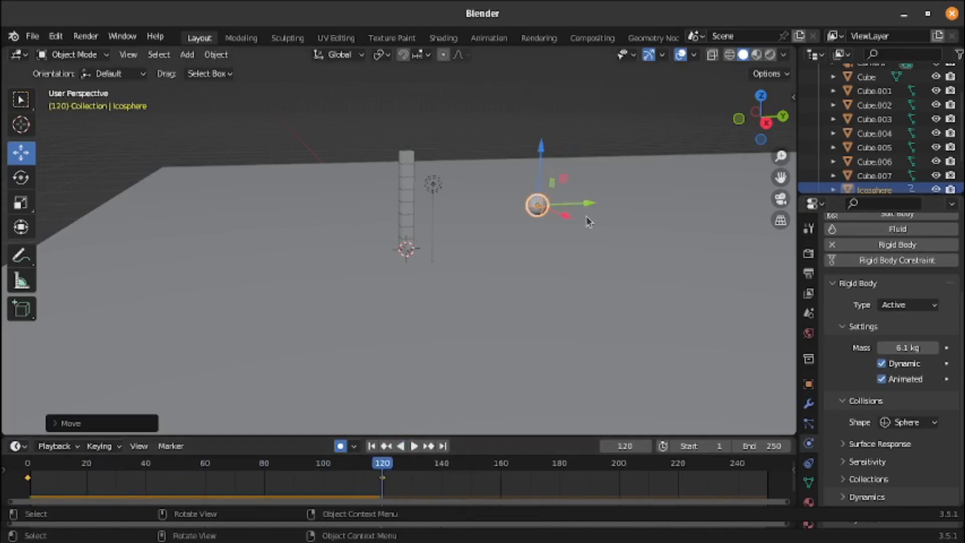
{"action": "left_click_drag", "start_coordinate": [592, 203], "coordinate": [352, 219]}
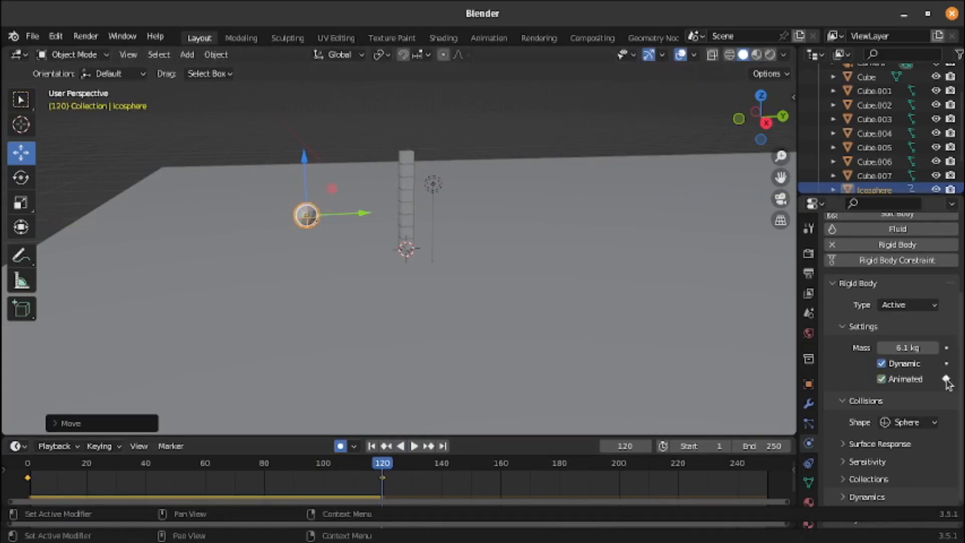
Play the simulation from frame 0, and continue the playback in the camera view to check the collision
{"action": "left_click_drag", "start_coordinate": [383, 464], "coordinate": [245, 451]}
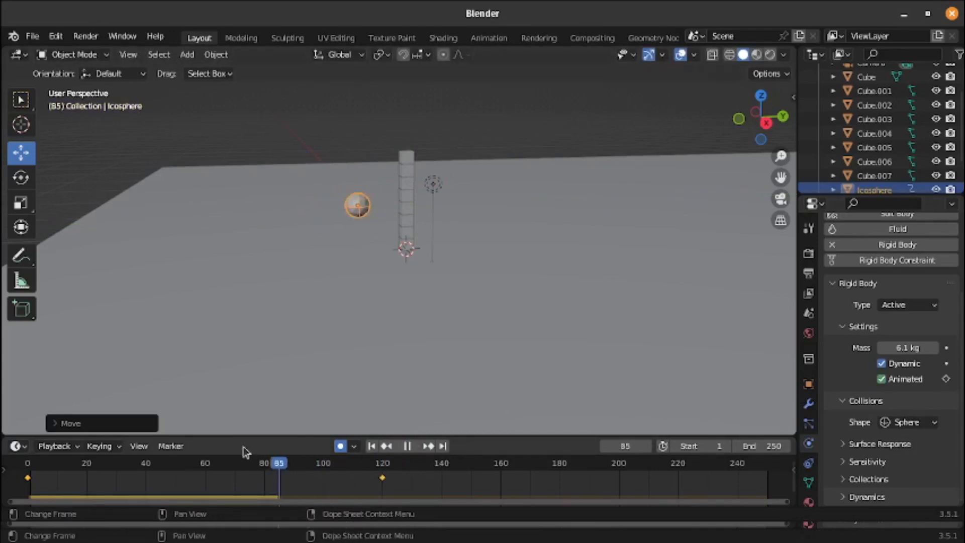
{"action": "key", "text": "Escape"}
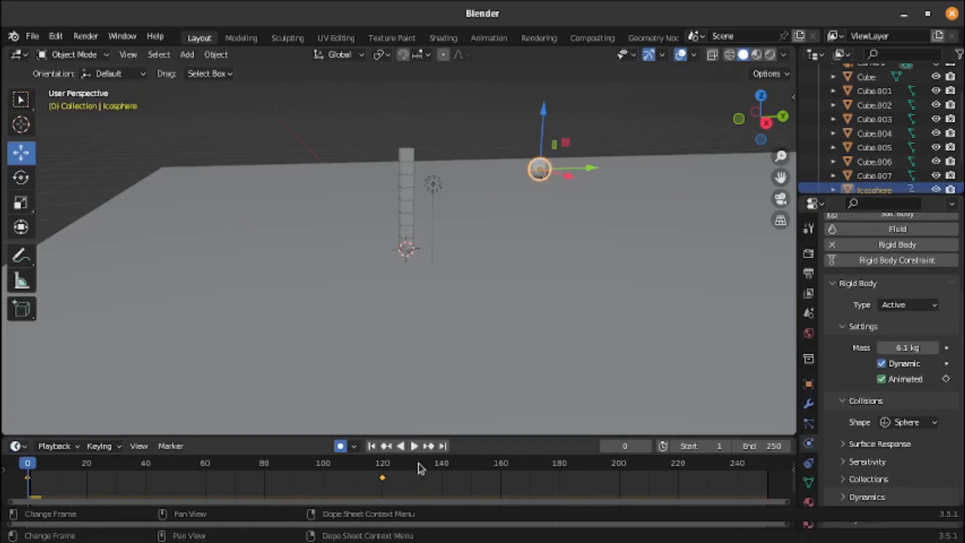
{"action": "left_click", "coordinate": [413, 446]}
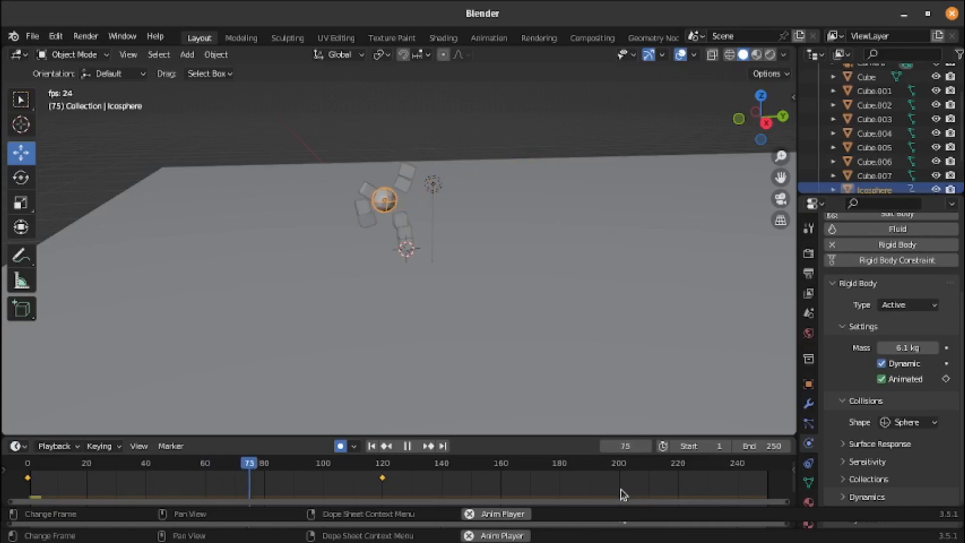
{"action": "key", "text": "space"}
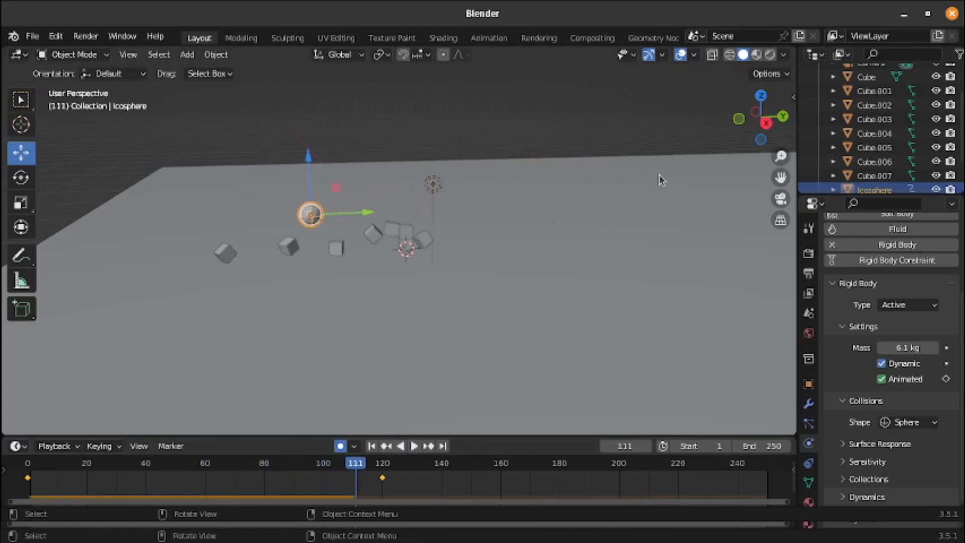
{"action": "left_click", "coordinate": [780, 199]}
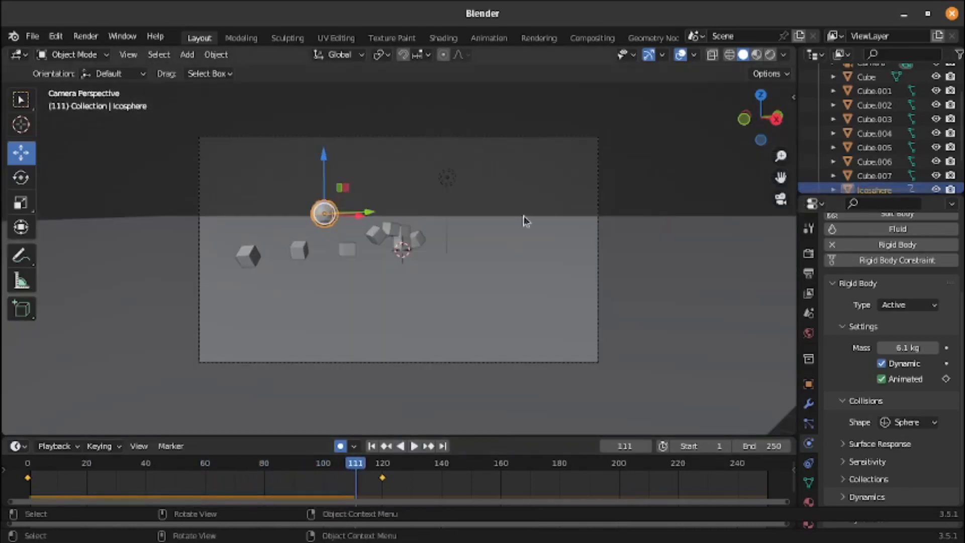
{"action": "left_click", "coordinate": [412, 449]}
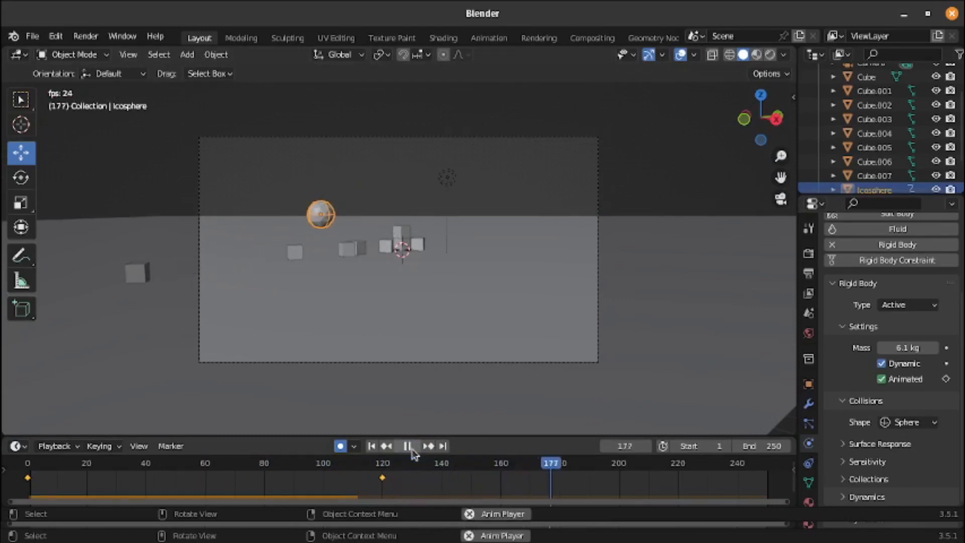
{"action": "left_click", "coordinate": [411, 449]}
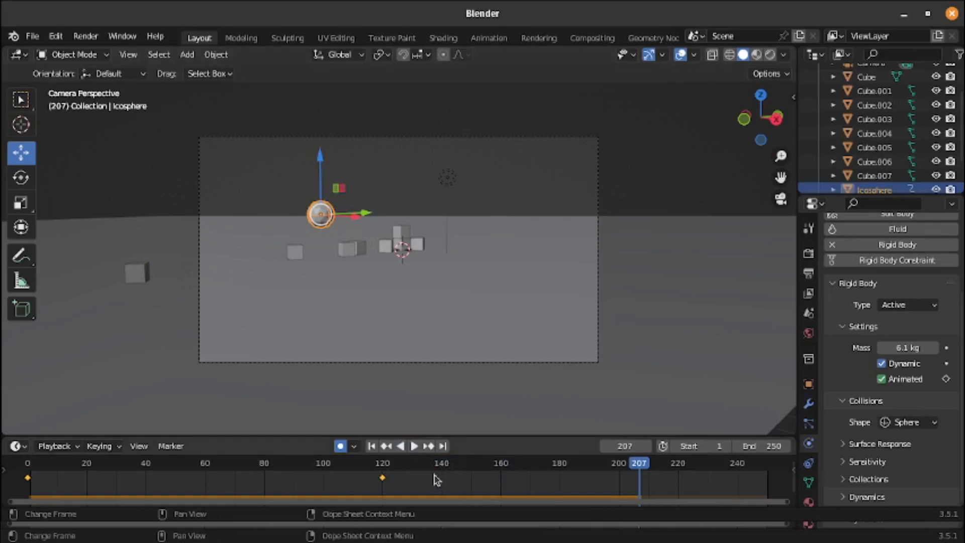
Scrub past frame 120 to where the cubes have settled and set the animation's end frame to 185
{"action": "left_click_drag", "start_coordinate": [651, 467], "coordinate": [382, 447]}
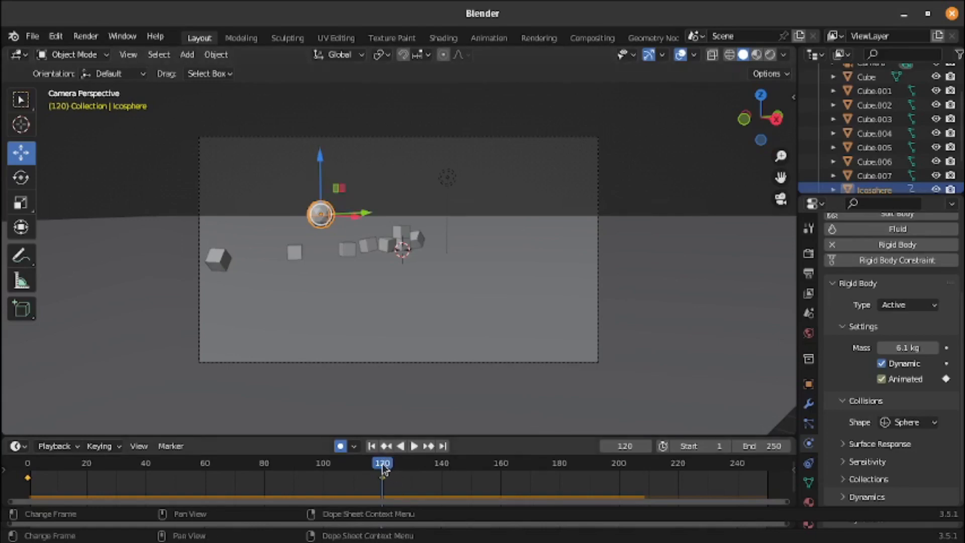
{"action": "key", "text": "space"}
{"action": "left_click_drag", "start_coordinate": [387, 466], "coordinate": [575, 492]}
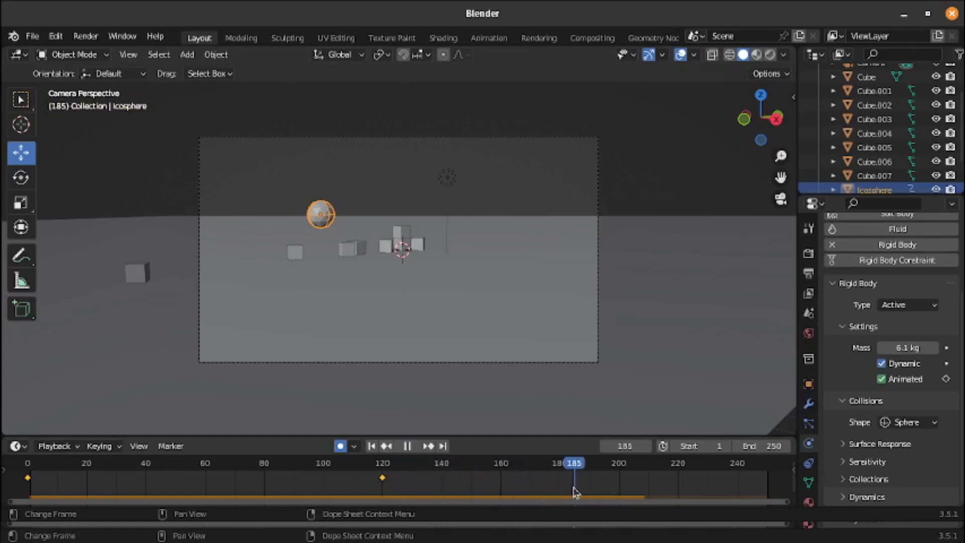
{"action": "key", "text": "space"}
{"action": "left_click", "coordinate": [774, 448]}
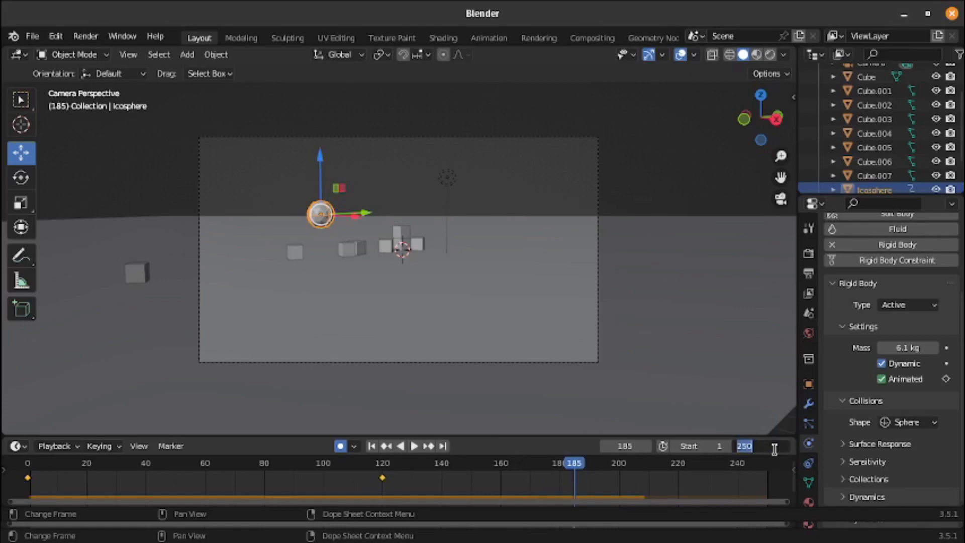
{"action": "type", "text": "1"}
{"action": "key", "text": "Return"}
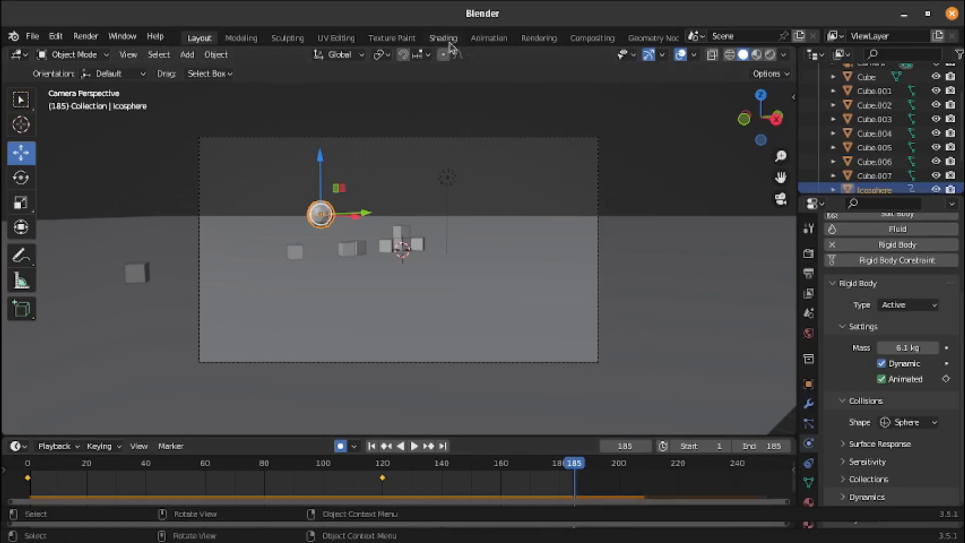
In the Shading workspace, give the ground plane a new material with a bright green base color
{"action": "left_click", "coordinate": [449, 40]}
{"action": "left_click", "coordinate": [528, 244]}
{"action": "left_click", "coordinate": [500, 317]}
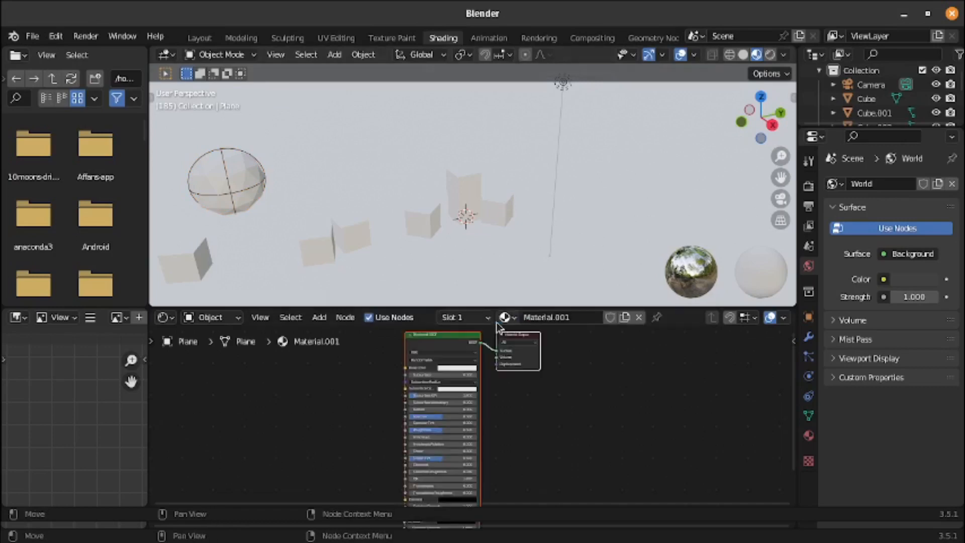
{"action": "left_click", "coordinate": [462, 368]}
{"action": "left_click", "coordinate": [458, 292]}
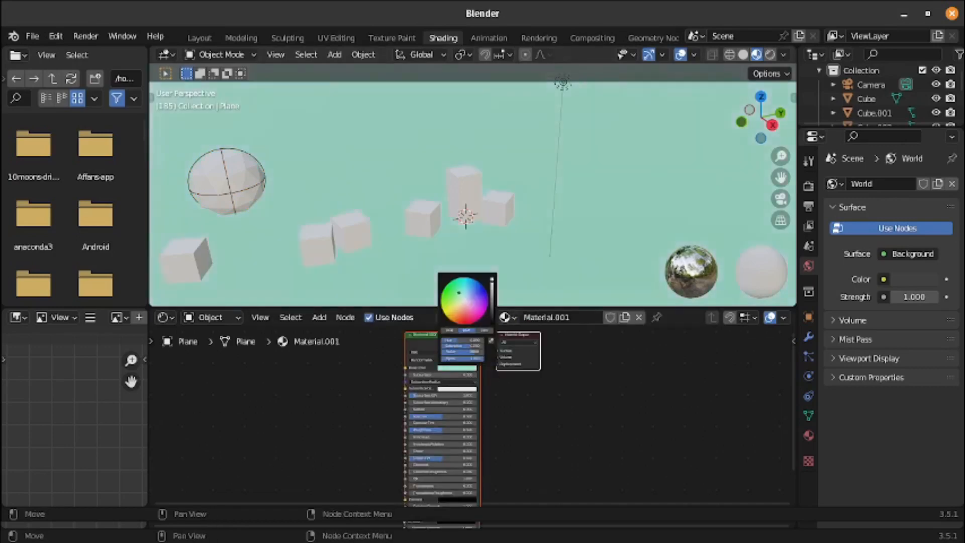
{"action": "left_click", "coordinate": [449, 297]}
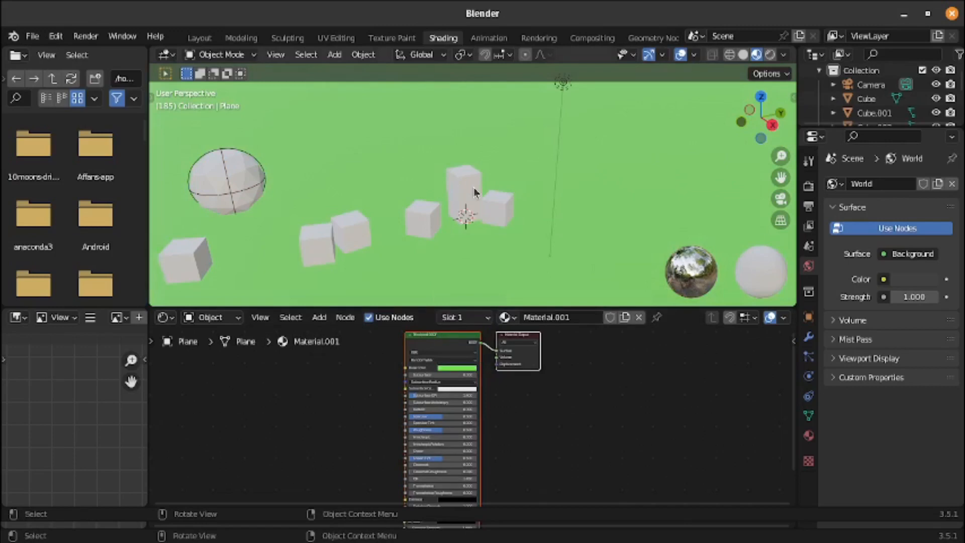
Give the cubes new materials in different colors and the ico sphere one with Metallic 1.000 and Roughness 0.000
{"action": "left_click", "coordinate": [470, 190]}
{"action": "left_click", "coordinate": [498, 318]}
{"action": "left_click", "coordinate": [457, 368]}
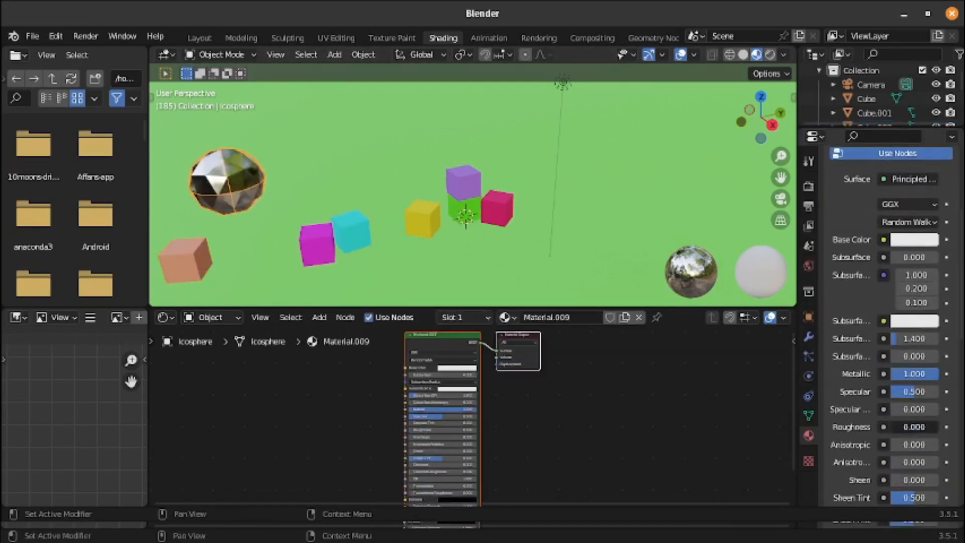
Return to the Layout workspace, switch the viewport to rendered shading and play the animation from frame 0
{"action": "left_click", "coordinate": [199, 38]}
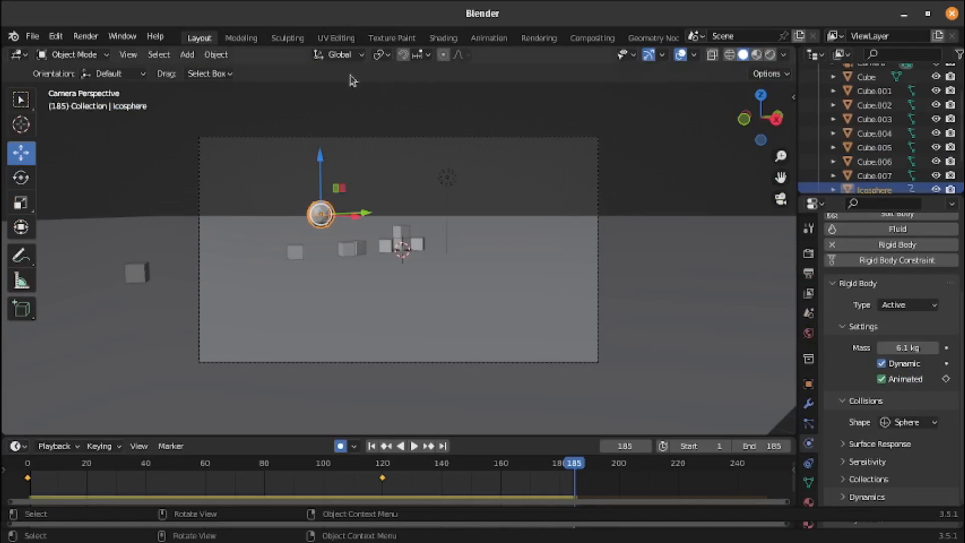
{"action": "left_click", "coordinate": [770, 55]}
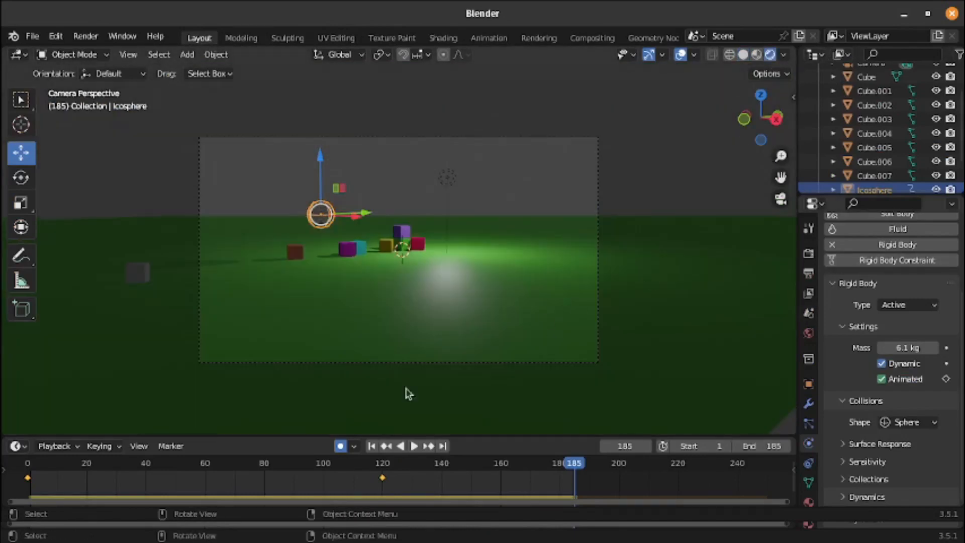
{"action": "left_click_drag", "start_coordinate": [577, 468], "coordinate": [28, 423]}
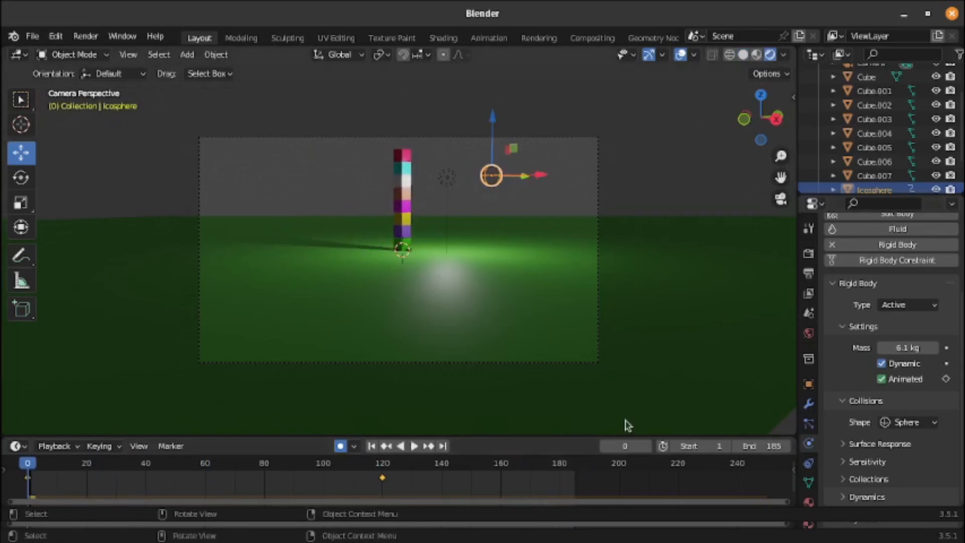
{"action": "left_click", "coordinate": [414, 446]}
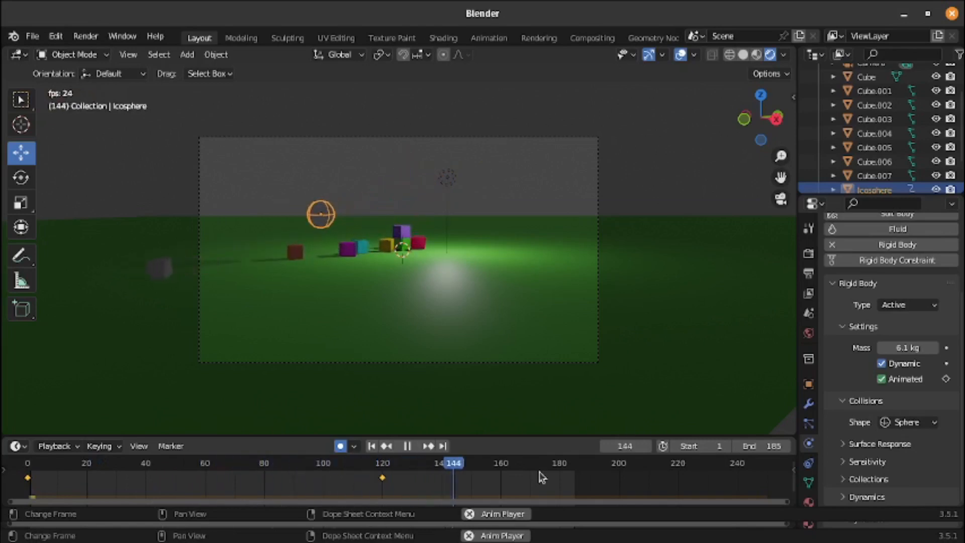
{"action": "left_click", "coordinate": [408, 446]}
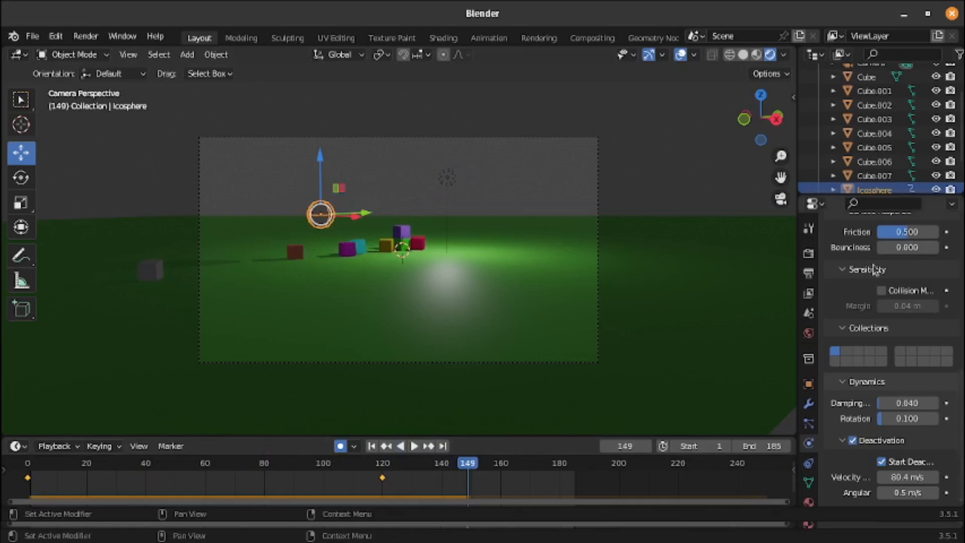
Switch the scene's render engine from Eevee to Cycles
{"action": "left_click", "coordinate": [808, 255]}
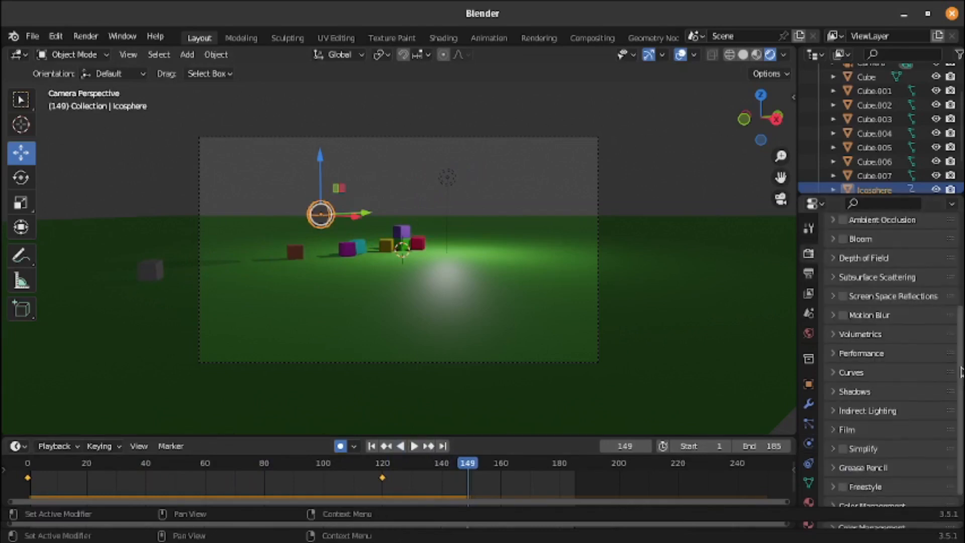
{"action": "scroll", "coordinate": [961, 372], "scroll_direction": "up", "scroll_amount": 5}
{"action": "left_click", "coordinate": [932, 251]}
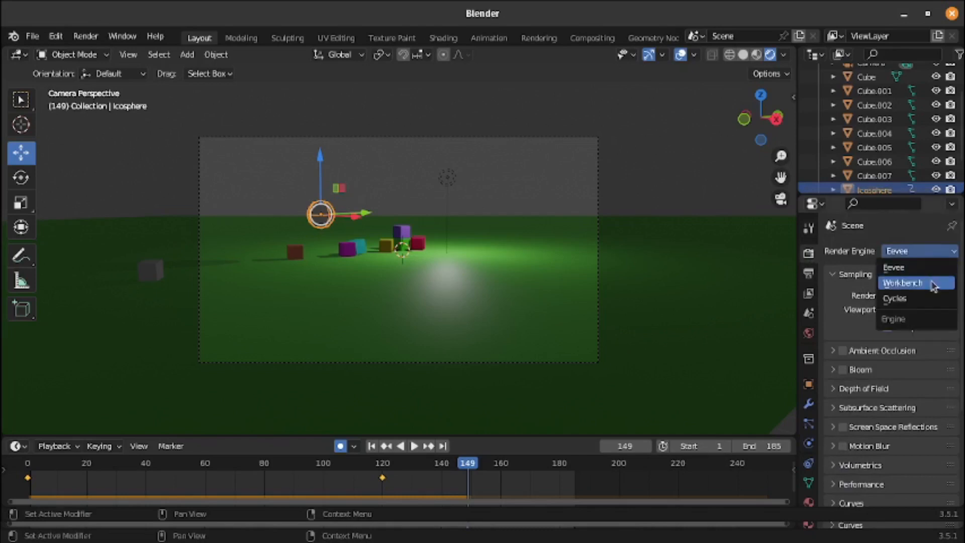
{"action": "left_click", "coordinate": [936, 299]}
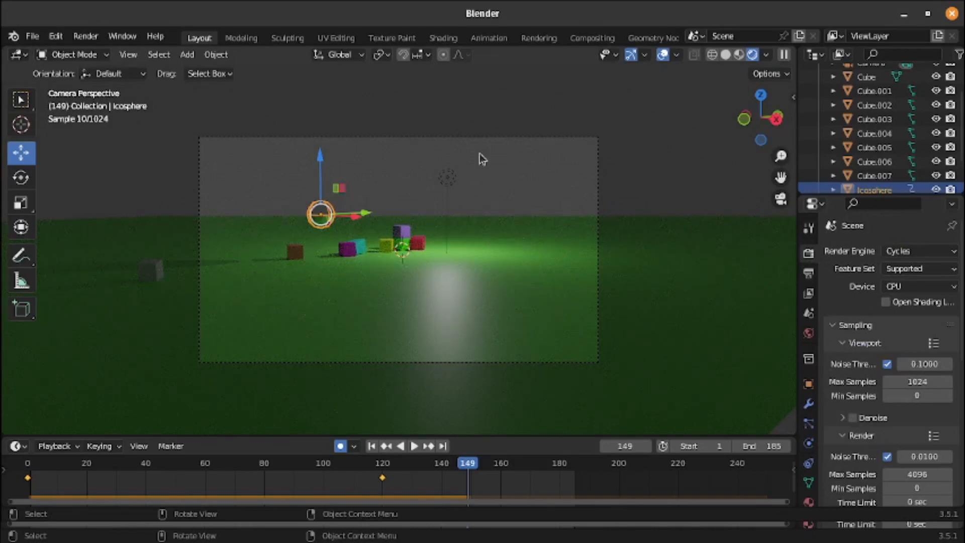
In the Shading workspace, assign a Sky Texture to the world background color and return to the Layout workspace
{"action": "left_click", "coordinate": [453, 41]}
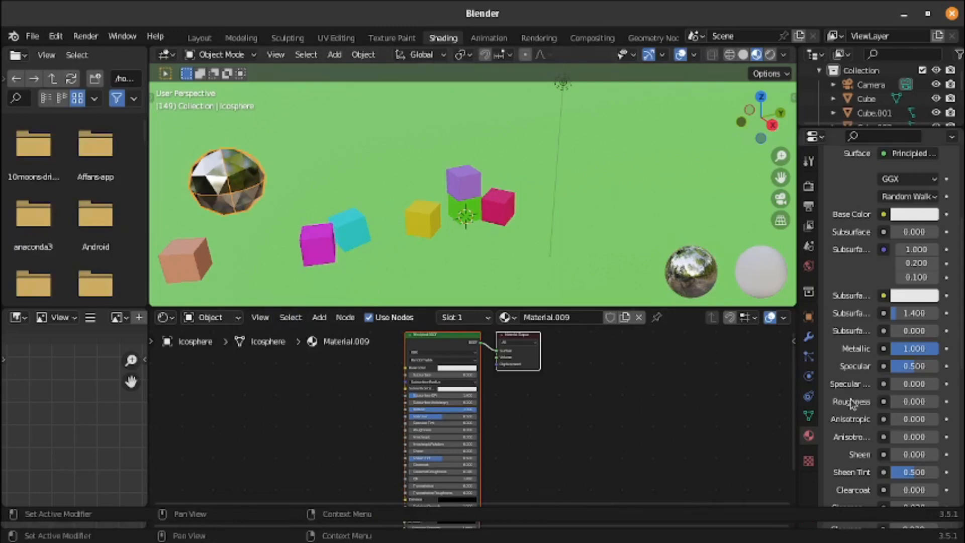
{"action": "left_click", "coordinate": [809, 460]}
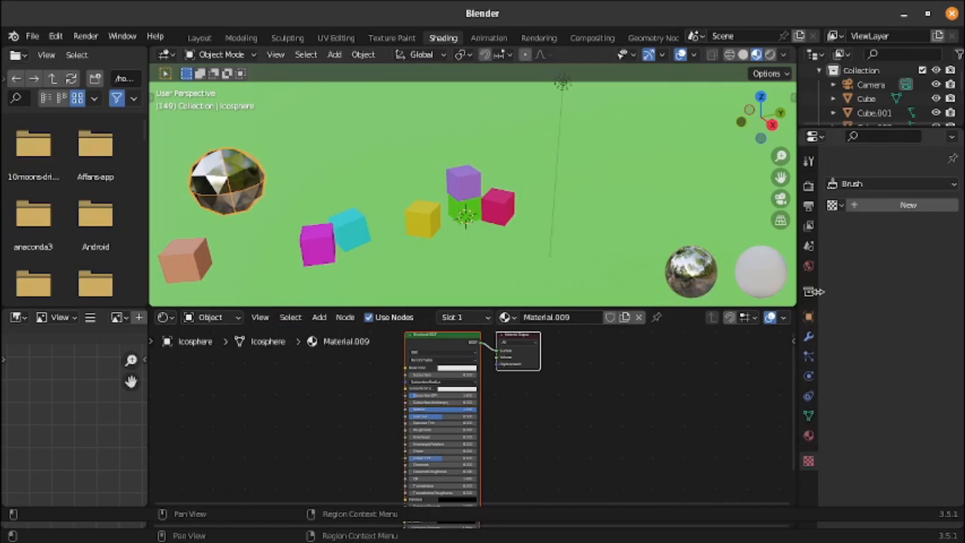
{"action": "left_click", "coordinate": [808, 268]}
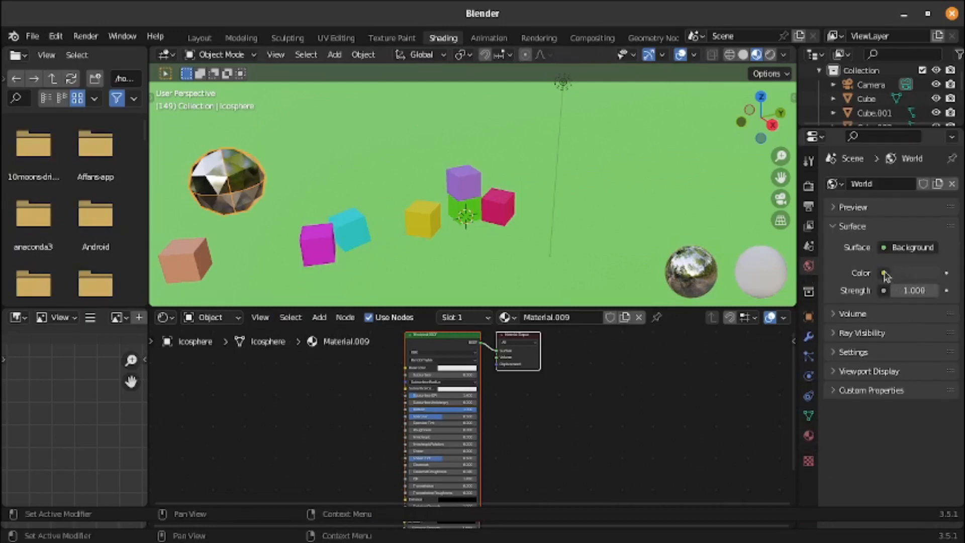
{"action": "left_click", "coordinate": [884, 274]}
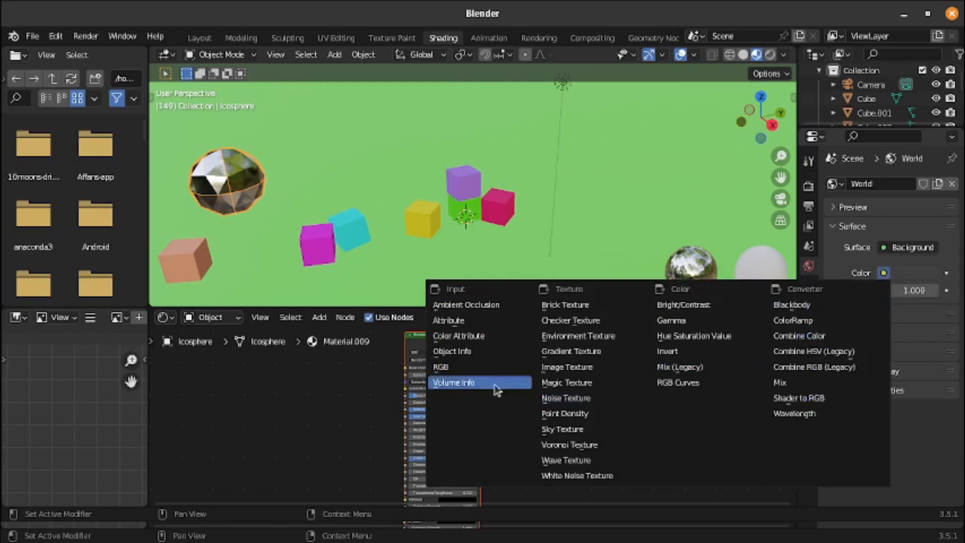
{"action": "left_click", "coordinate": [562, 429]}
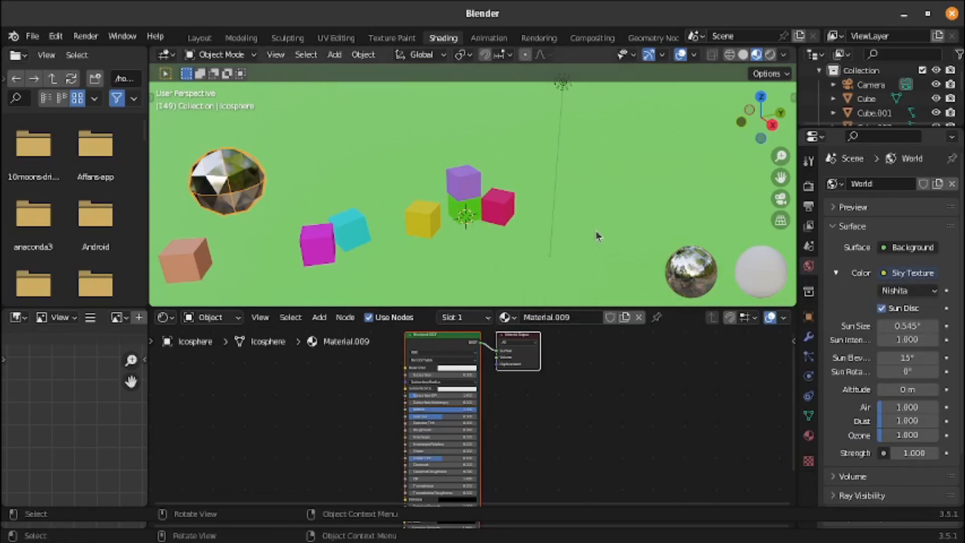
{"action": "left_click", "coordinate": [200, 38]}
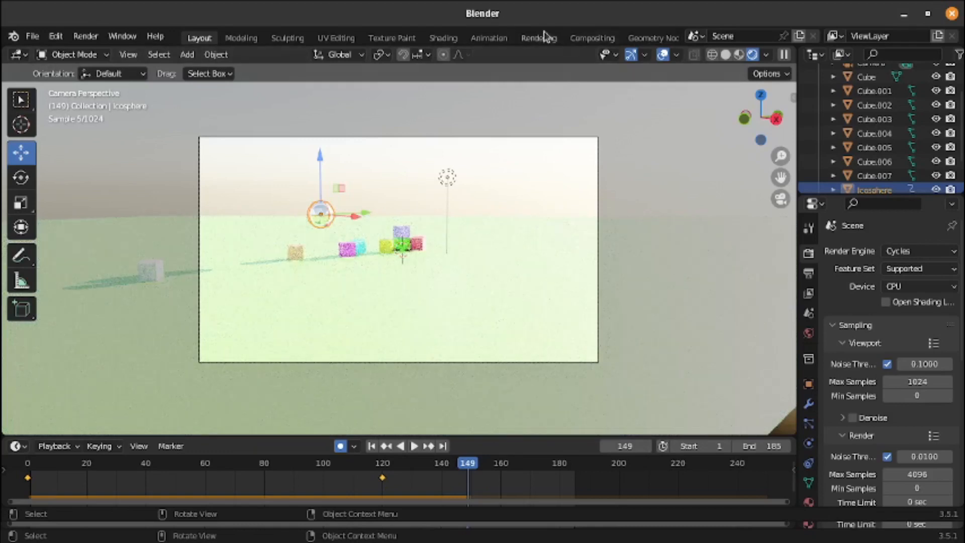
In the Shading workspace, lower the world background strength to 0.300 and return to the Layout workspace
{"action": "left_click", "coordinate": [442, 39]}
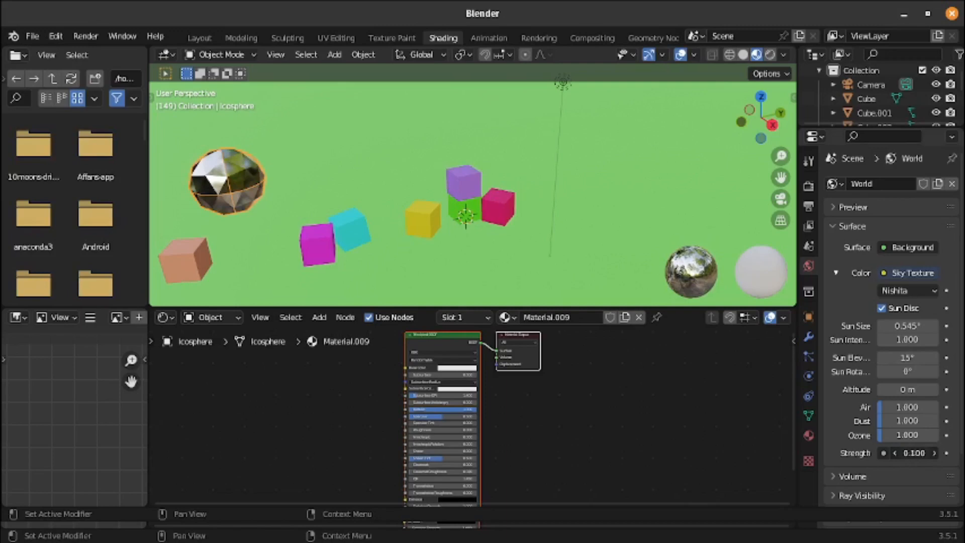
{"action": "left_click", "coordinate": [935, 453]}
{"action": "left_click", "coordinate": [935, 453]}
{"action": "left_click", "coordinate": [894, 453]}
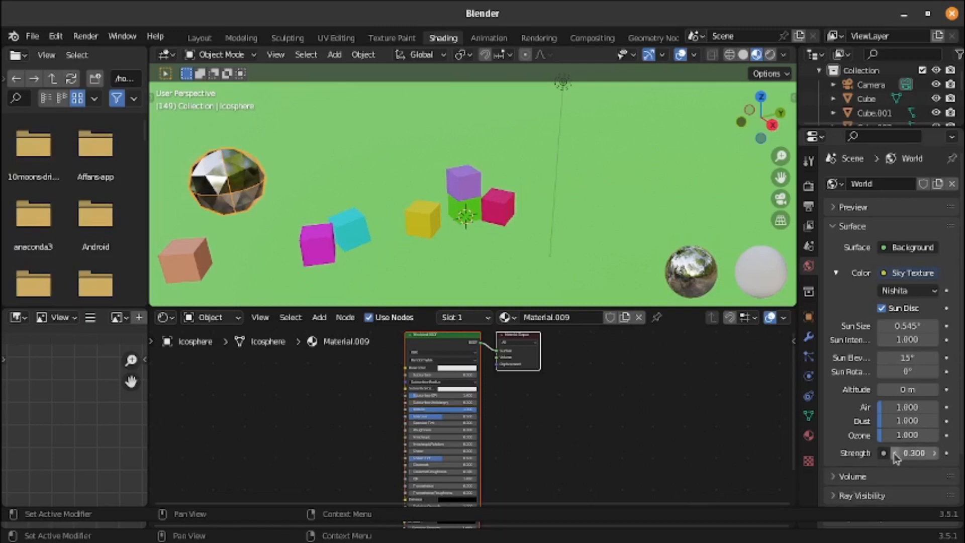
{"action": "left_click", "coordinate": [199, 38]}
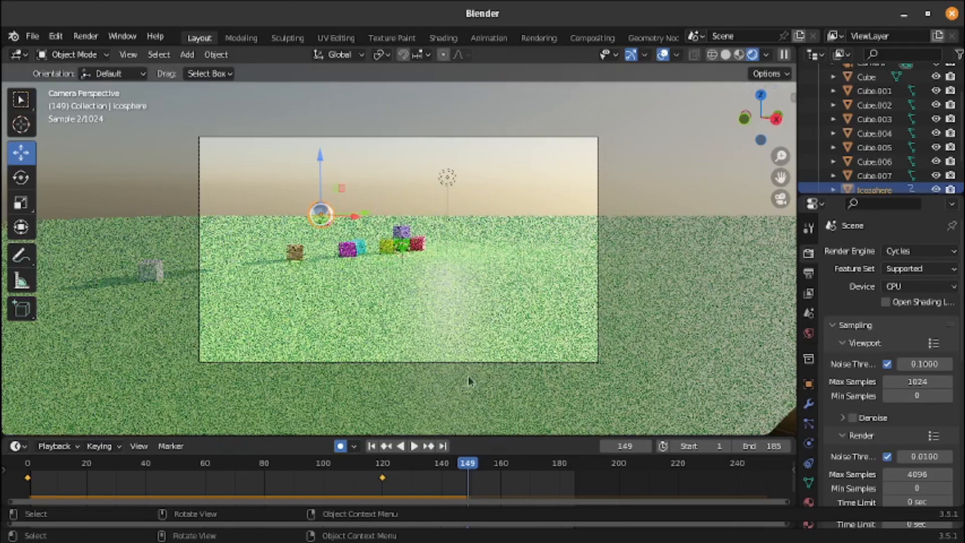
Rewind the timeline to the start, play the animation in the Cycles viewport and stop it
{"action": "left_click_drag", "start_coordinate": [470, 467], "coordinate": [12, 465]}
{"action": "left_click", "coordinate": [54, 445]}
{"action": "left_click", "coordinate": [414, 445]}
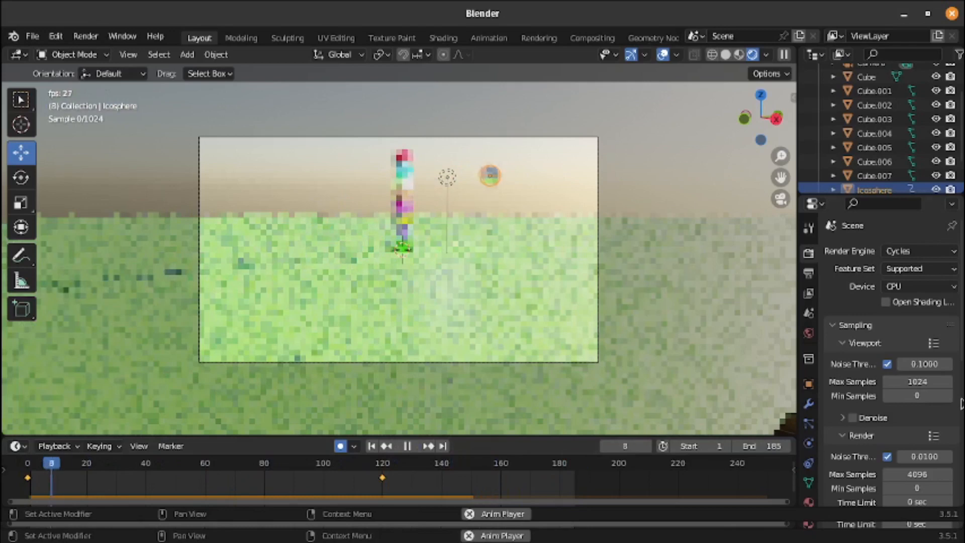
{"action": "key", "text": "space"}
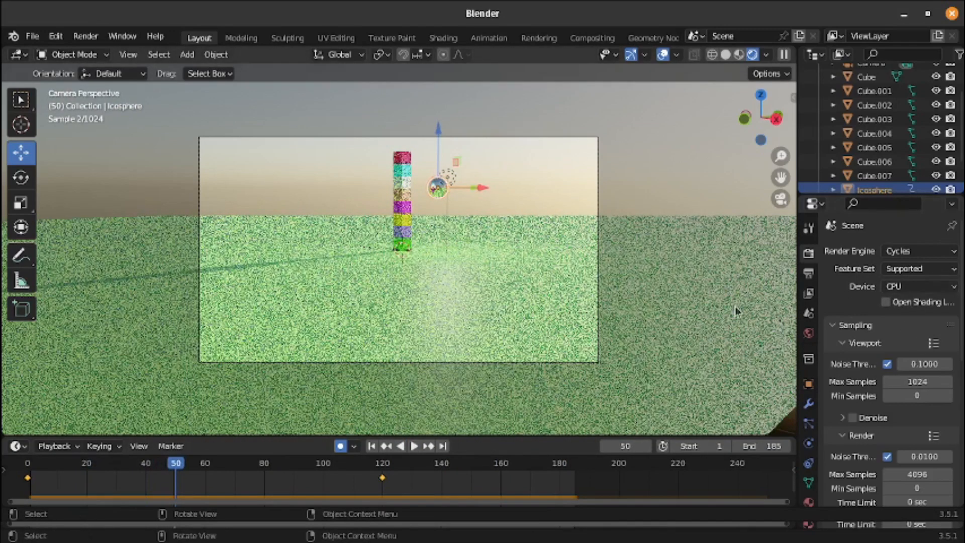
Set the Cycles device to GPU Compute and enable denoising for the viewport
{"action": "left_click", "coordinate": [919, 286]}
{"action": "left_click", "coordinate": [894, 323]}
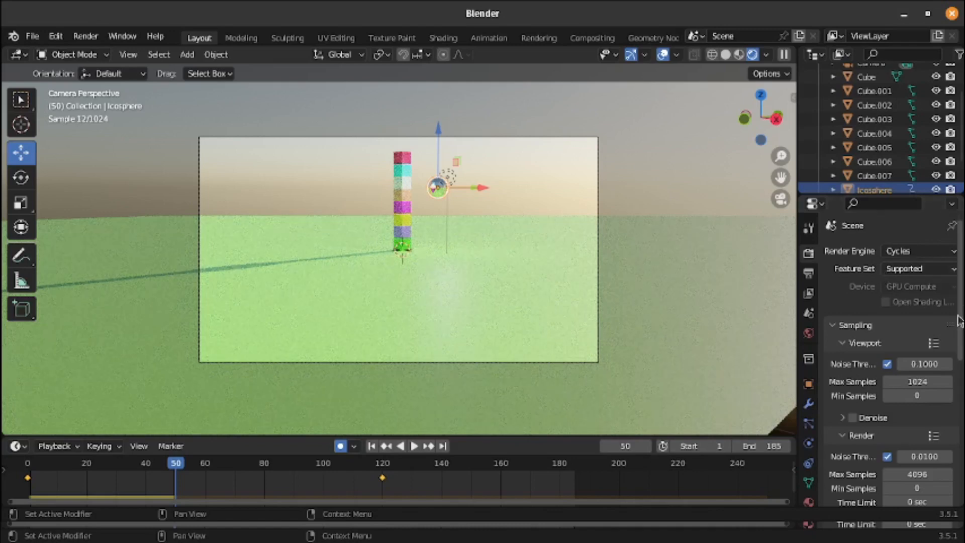
{"action": "left_click_drag", "start_coordinate": [960, 322], "coordinate": [960, 336]}
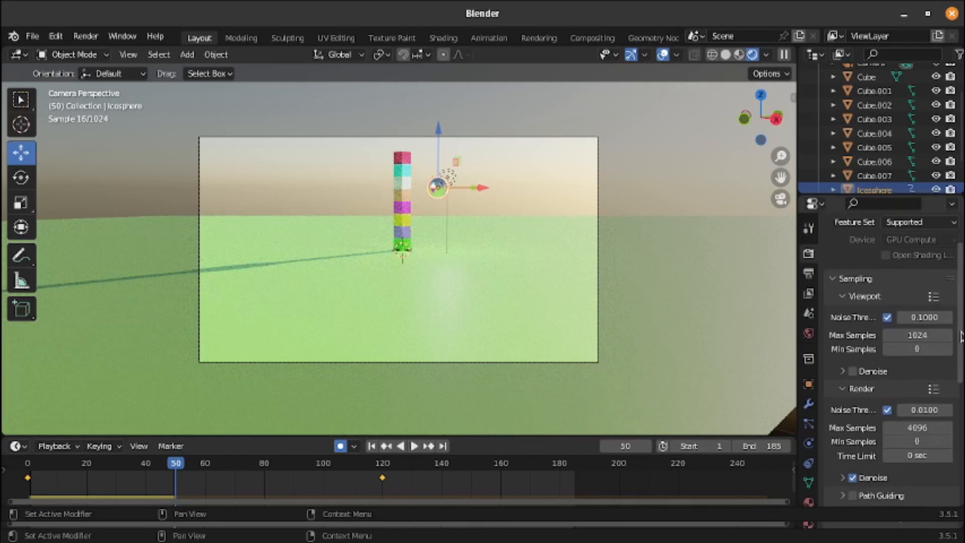
{"action": "left_click", "coordinate": [853, 371]}
Raise the minimum samples for the final render to 29
{"action": "left_click_drag", "start_coordinate": [959, 385], "coordinate": [957, 396]}
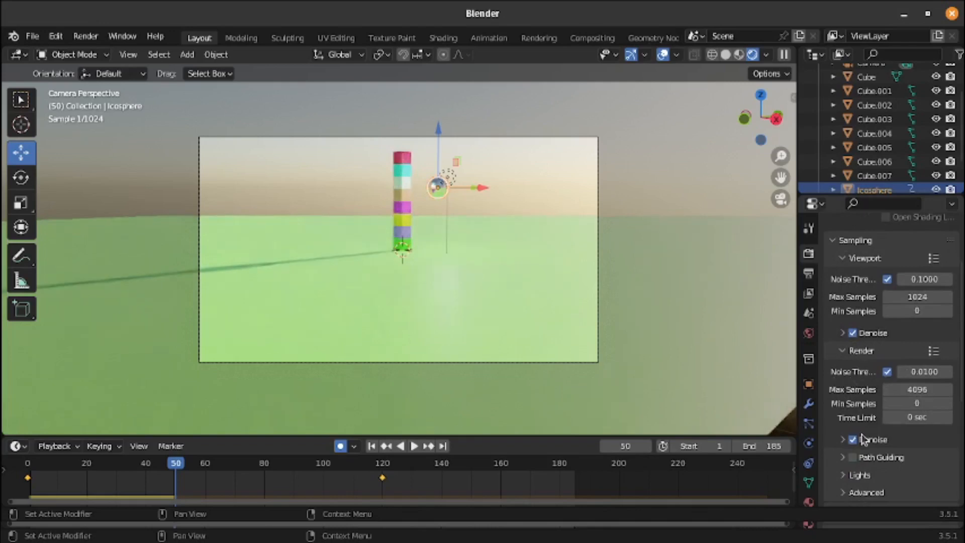
{"action": "left_click", "coordinate": [948, 404]}
{"action": "left_click", "coordinate": [948, 403]}
{"action": "left_click", "coordinate": [948, 403]}
{"action": "left_click", "coordinate": [948, 404]}
{"action": "left_click", "coordinate": [948, 404]}
{"action": "left_click", "coordinate": [948, 403]}
{"action": "left_click", "coordinate": [949, 404]}
{"action": "left_click", "coordinate": [949, 403]}
{"action": "left_click", "coordinate": [949, 403]}
{"action": "left_click", "coordinate": [948, 404]}
{"action": "left_click", "coordinate": [948, 404]}
{"action": "left_click", "coordinate": [948, 403]}
{"action": "left_click", "coordinate": [948, 404]}
{"action": "left_click", "coordinate": [948, 404]}
{"action": "left_click", "coordinate": [948, 404]}
{"action": "left_click", "coordinate": [949, 403]}
{"action": "left_click", "coordinate": [948, 403]}
{"action": "left_click", "coordinate": [949, 404]}
{"action": "left_click", "coordinate": [948, 404]}
{"action": "left_click", "coordinate": [948, 403]}
{"action": "left_click", "coordinate": [948, 404]}
{"action": "left_click", "coordinate": [948, 404]}
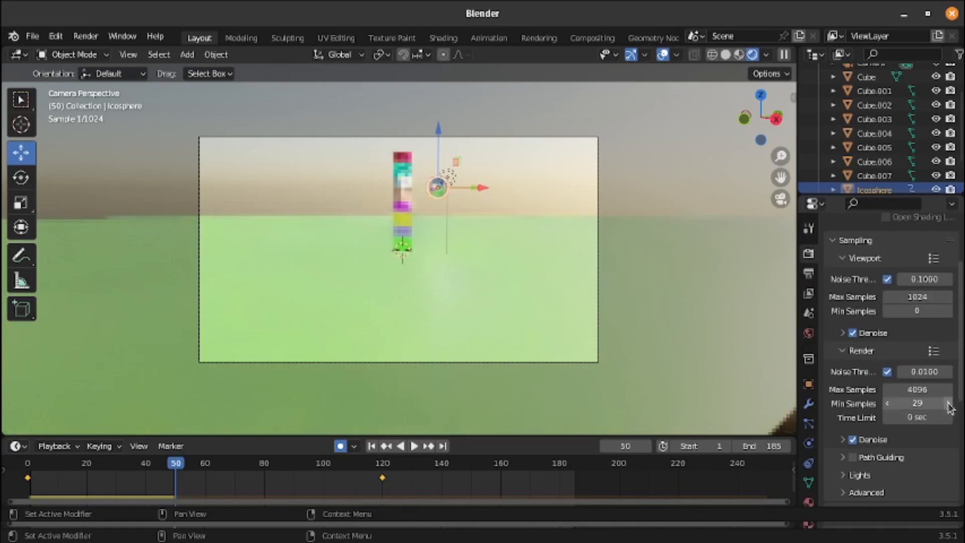
Raise the minimum samples for the viewport to 5
{"action": "left_click", "coordinate": [949, 311]}
{"action": "left_click", "coordinate": [949, 311]}
{"action": "left_click", "coordinate": [949, 311]}
{"action": "left_click", "coordinate": [949, 311]}
{"action": "left_click", "coordinate": [949, 311]}
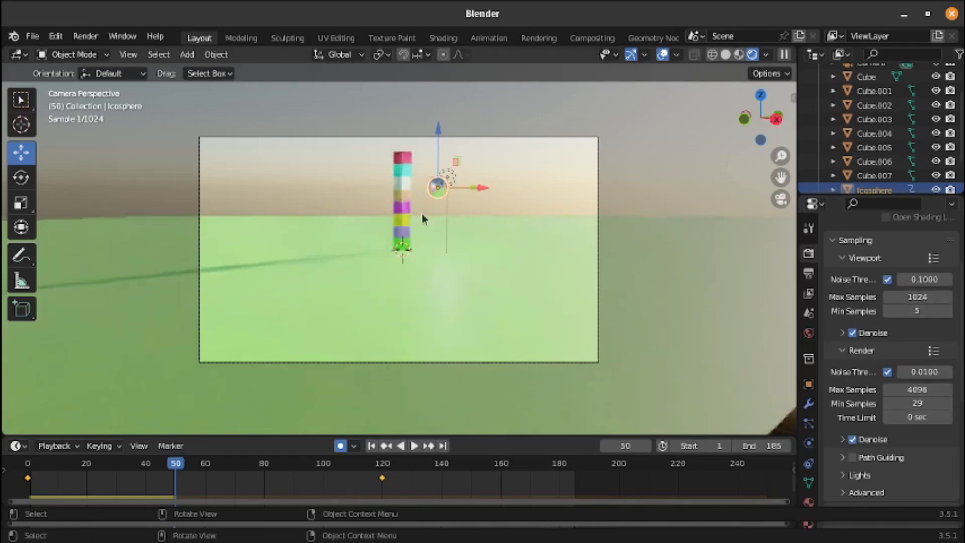
Play the denoised animation from frame 0 and pause it once the tower has collapsed
{"action": "left_click_drag", "start_coordinate": [170, 469], "coordinate": [28, 469]}
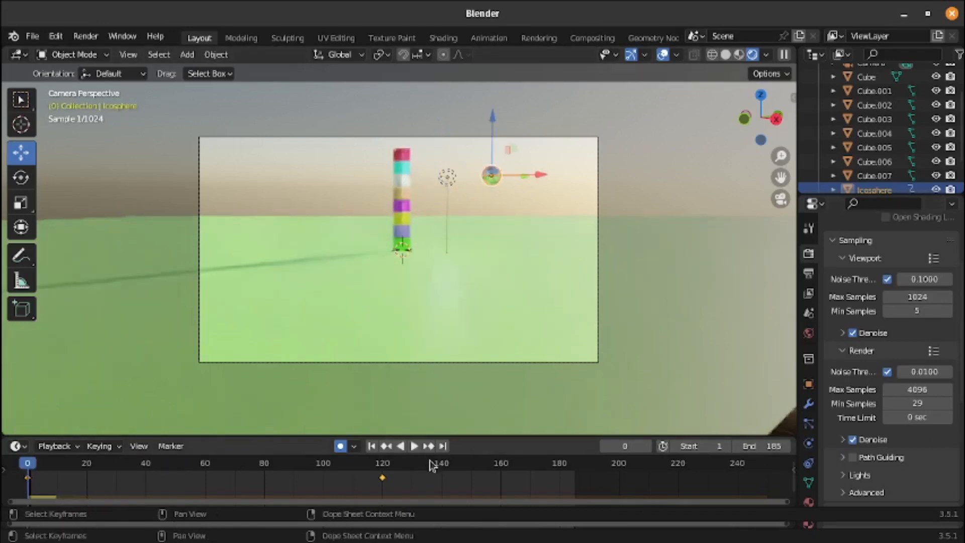
{"action": "left_click", "coordinate": [414, 445]}
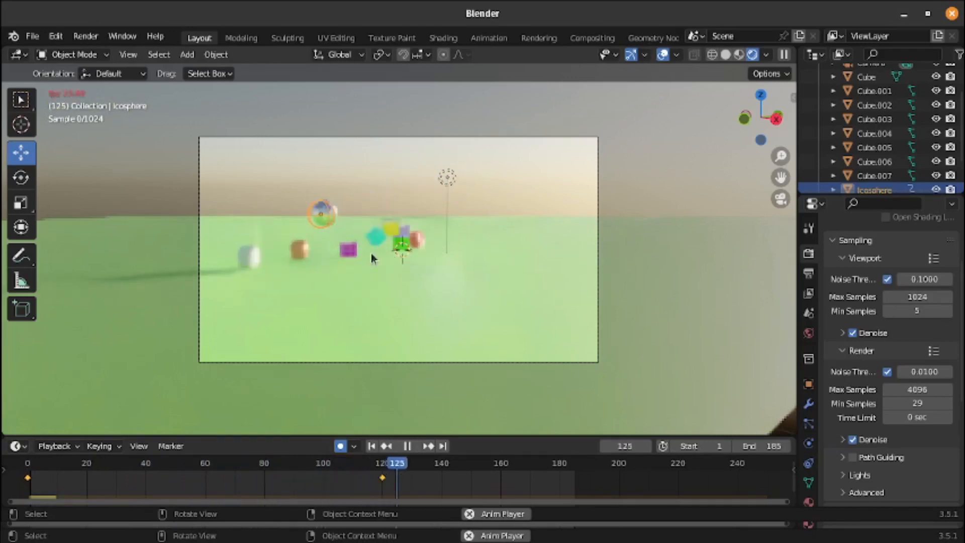
{"action": "left_click", "coordinate": [407, 446]}
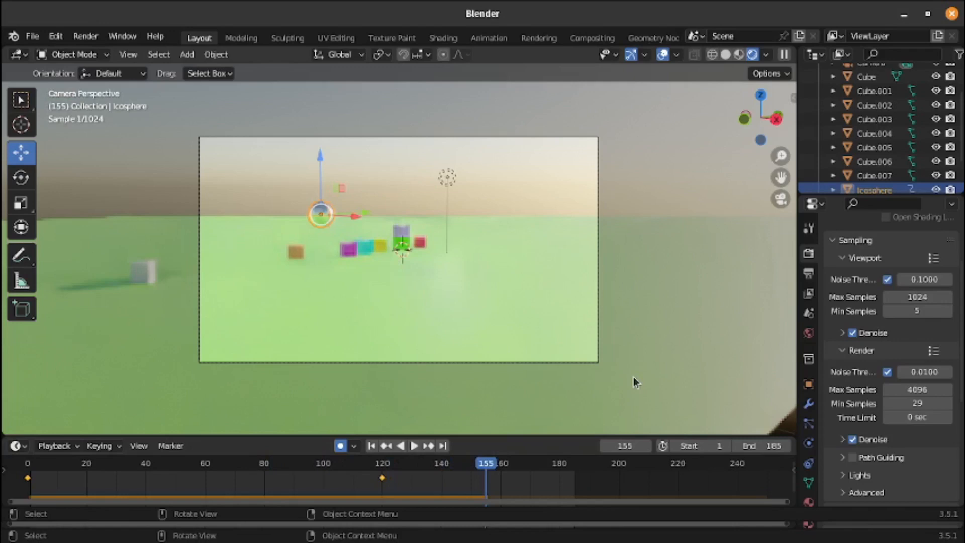
In the output settings, change the file format from PNG to FFmpeg Video
{"action": "left_click_drag", "start_coordinate": [960, 392], "coordinate": [962, 517]}
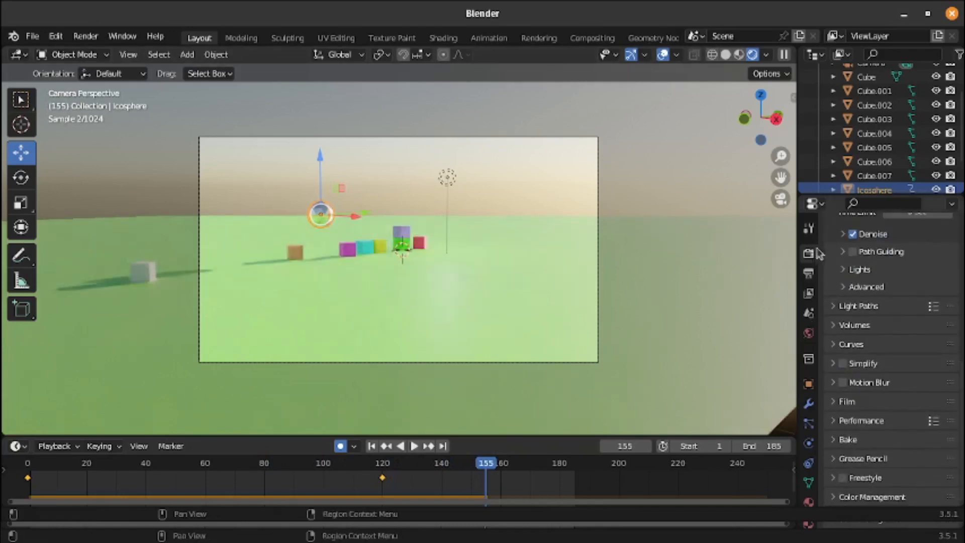
{"action": "left_click", "coordinate": [810, 274]}
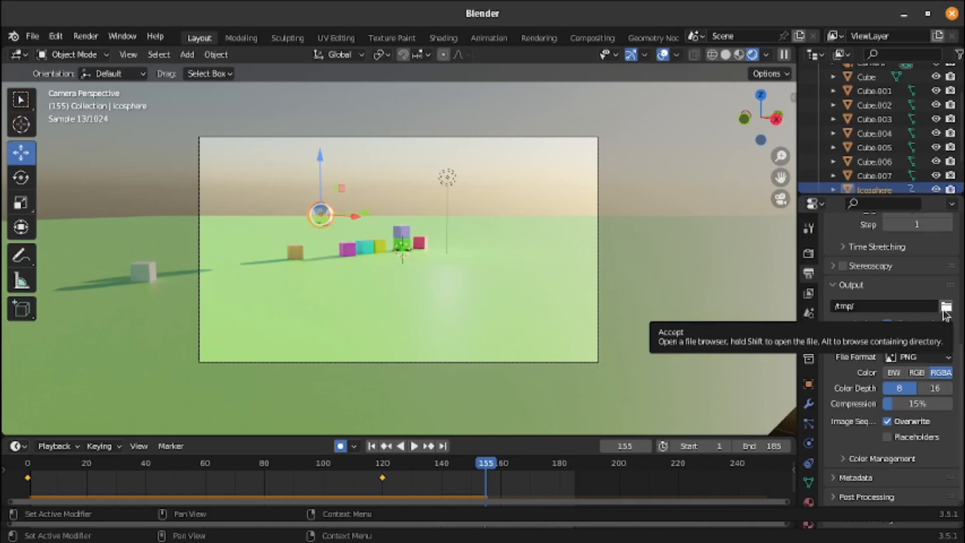
{"action": "left_click", "coordinate": [936, 358]}
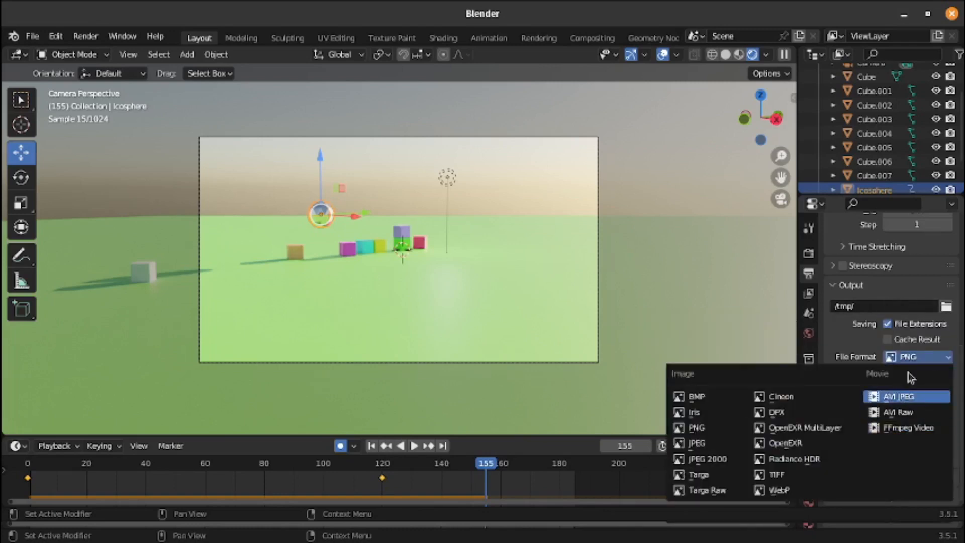
{"action": "left_click", "coordinate": [908, 430]}
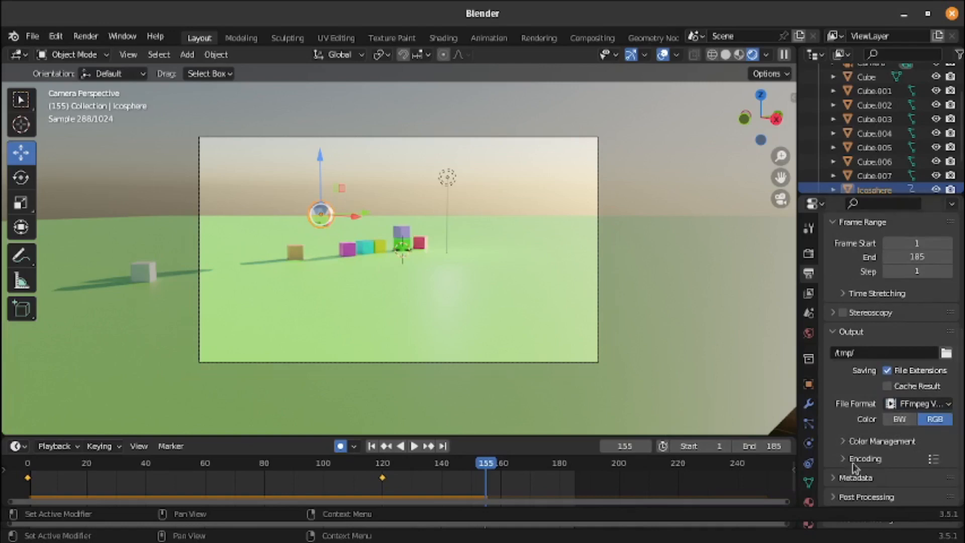
Expand the output's color management and encoding settings and set the video output quality to High Quality
{"action": "left_click", "coordinate": [852, 442]}
{"action": "scroll", "coordinate": [947, 495], "scroll_direction": "down", "scroll_amount": 5}
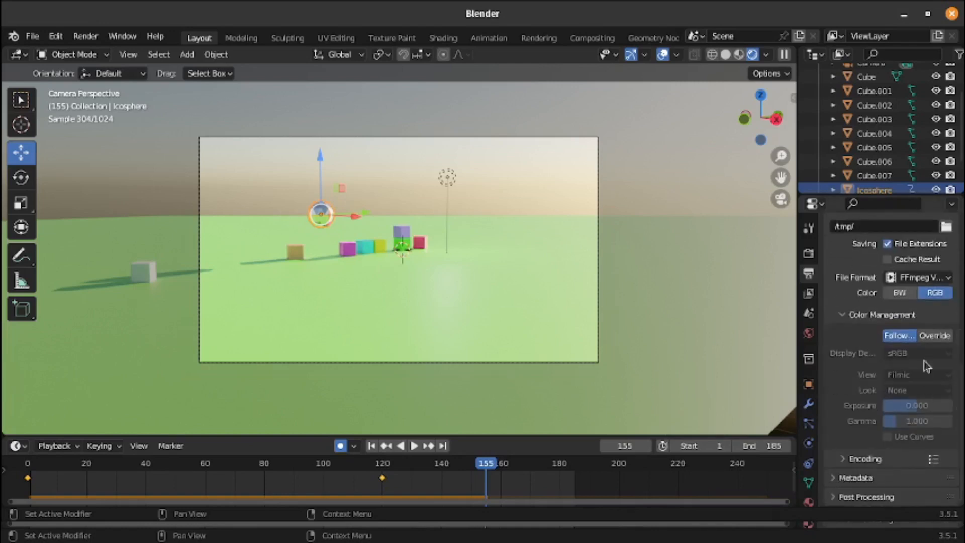
{"action": "left_click", "coordinate": [928, 458]}
{"action": "scroll", "coordinate": [924, 443], "scroll_direction": "down", "scroll_amount": 6}
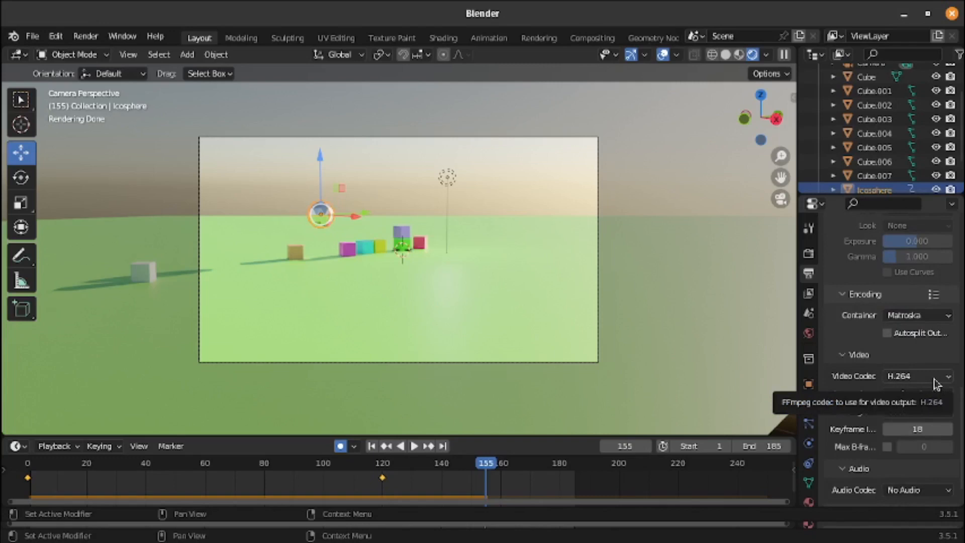
{"action": "left_click", "coordinate": [911, 395]}
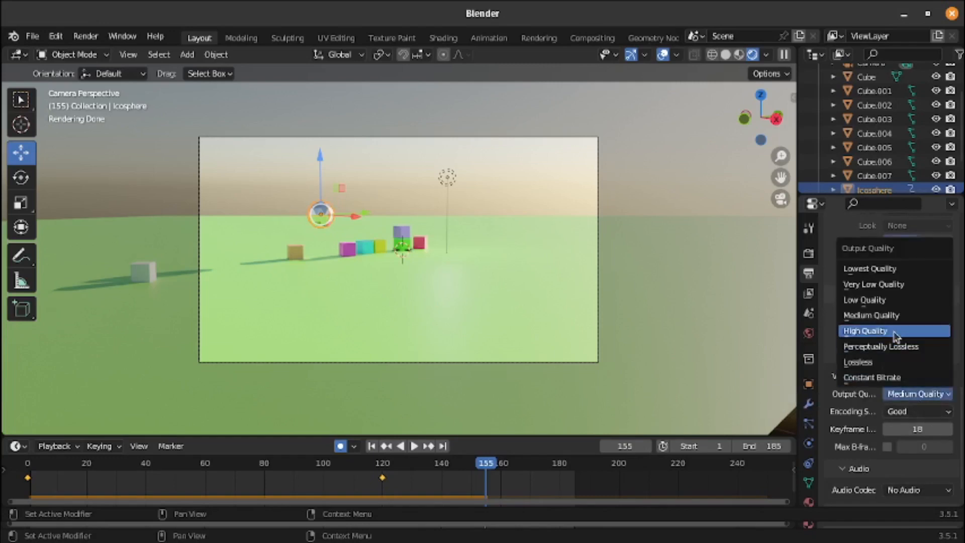
{"action": "left_click", "coordinate": [877, 331]}
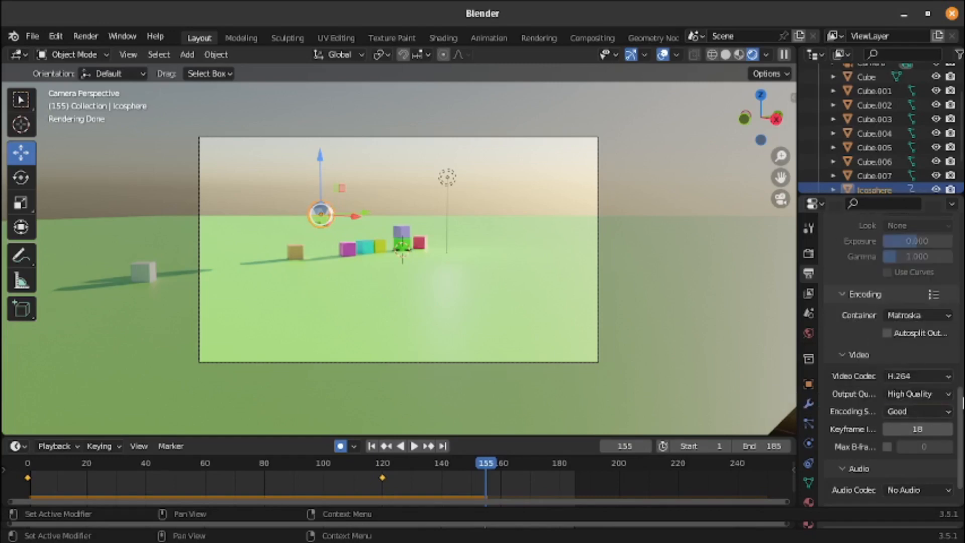
Choose Good as the encoding speed and expand the metadata settings to review which items are included
{"action": "scroll", "coordinate": [963, 404], "scroll_direction": "down", "scroll_amount": 2}
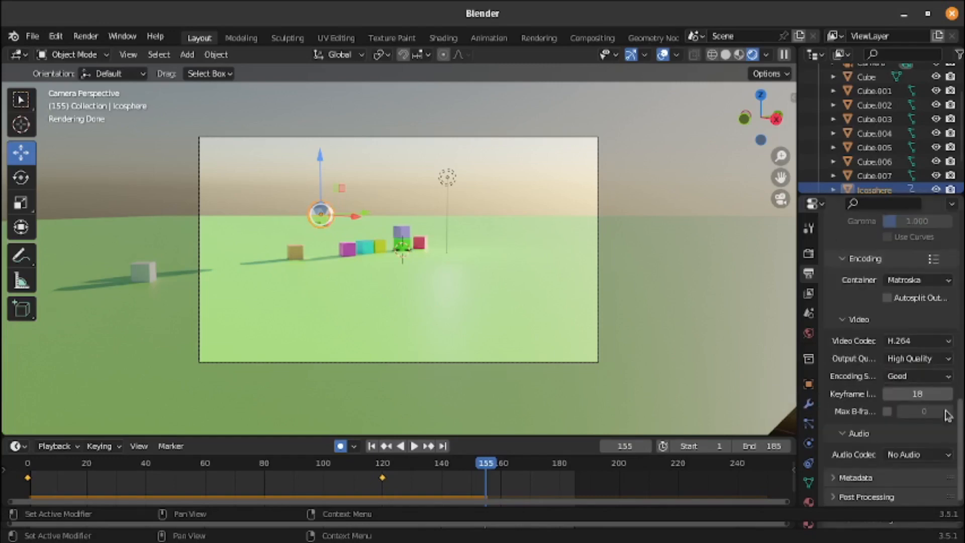
{"action": "left_click", "coordinate": [934, 381]}
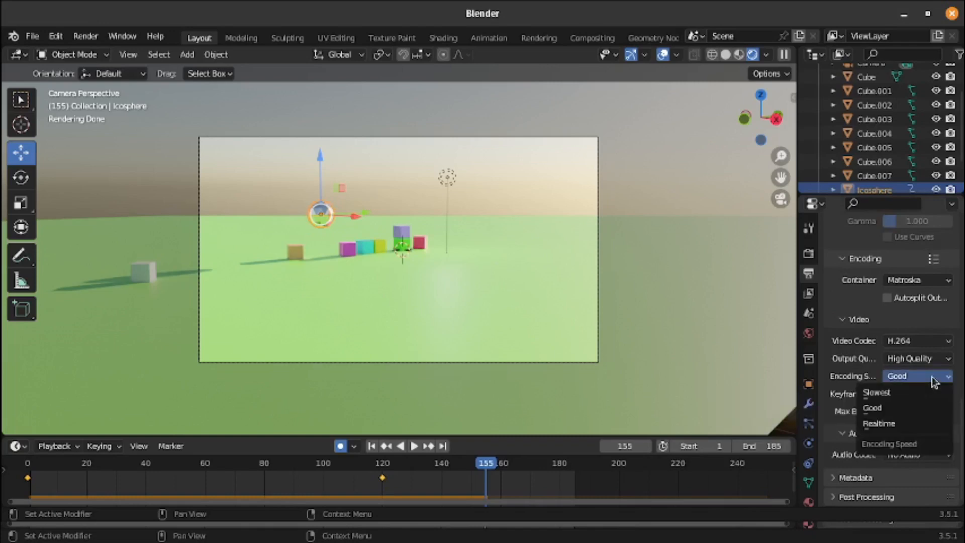
{"action": "left_click", "coordinate": [904, 409]}
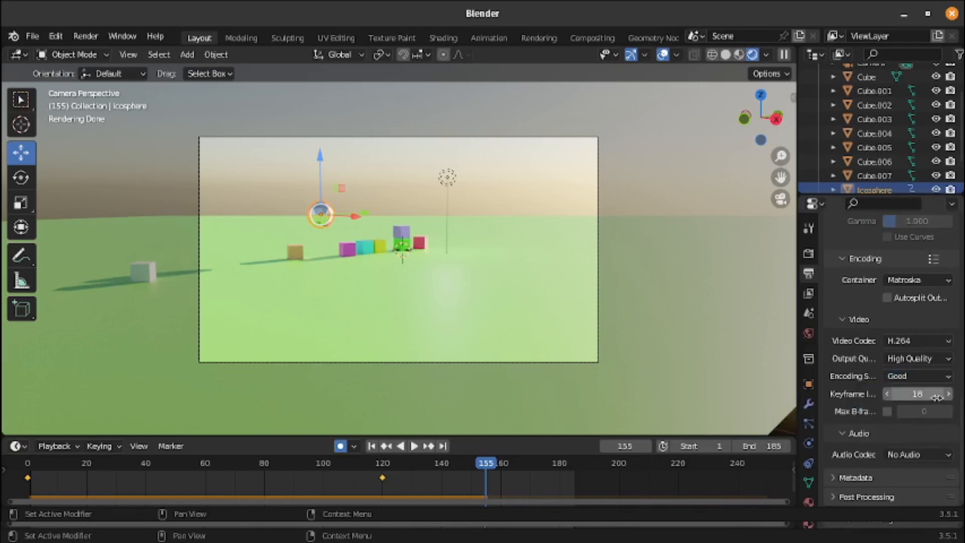
{"action": "left_click", "coordinate": [890, 475]}
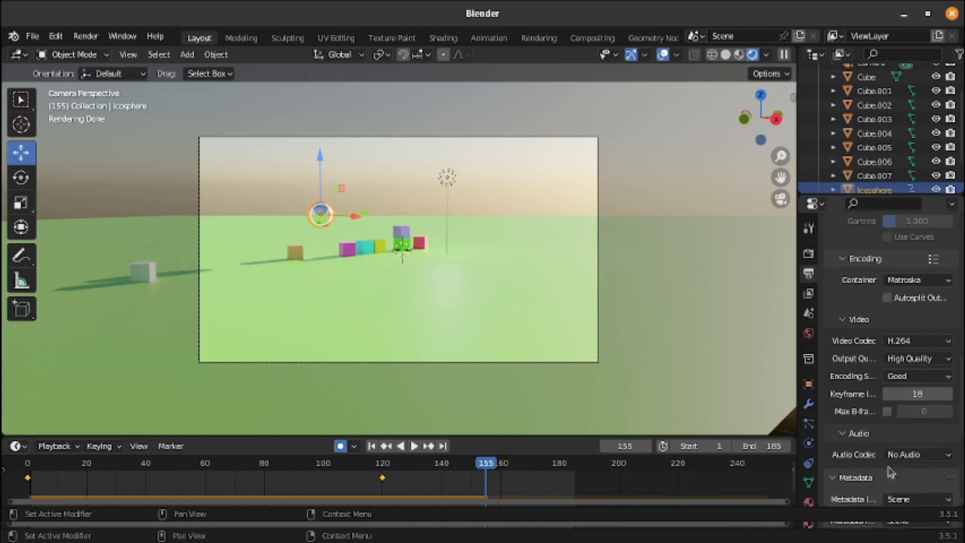
{"action": "scroll", "coordinate": [890, 473], "scroll_direction": "down", "scroll_amount": 10}
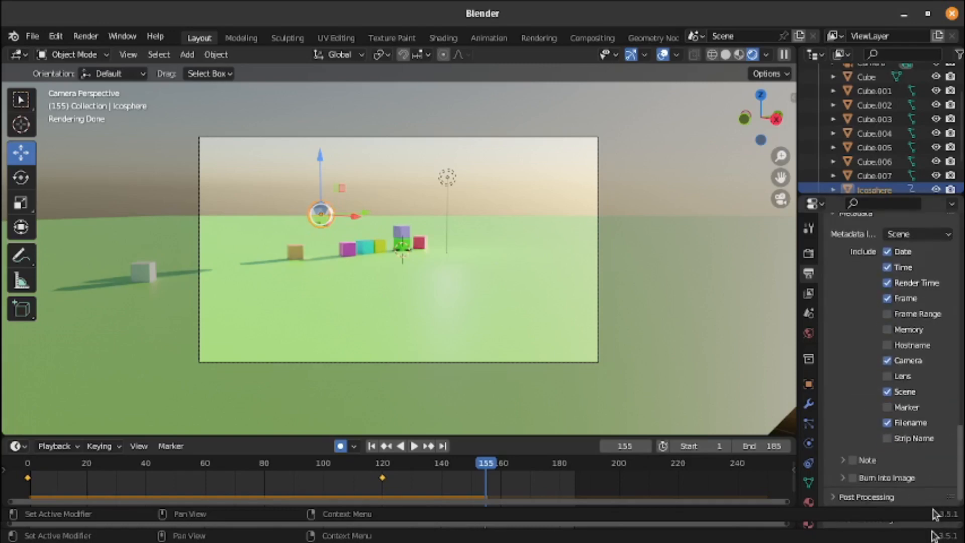
Change the animation's output path from the temporary folder to the user's home folder
{"action": "left_click", "coordinate": [880, 495]}
{"action": "left_click", "coordinate": [847, 496]}
{"action": "left_click_drag", "start_coordinate": [963, 434], "coordinate": [963, 471]}
{"action": "scroll", "coordinate": [920, 468], "scroll_direction": "up", "scroll_amount": 15}
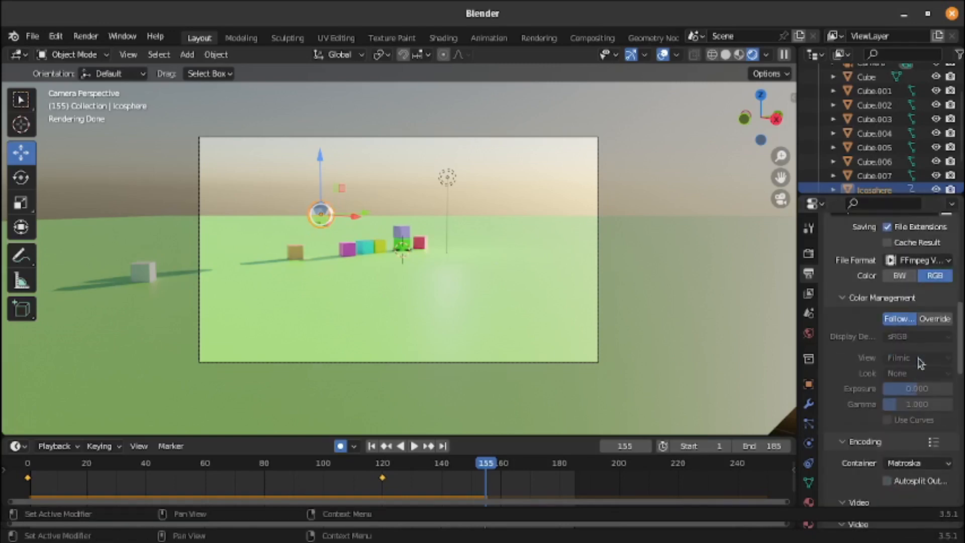
{"action": "scroll", "coordinate": [961, 326], "scroll_direction": "up", "scroll_amount": 3}
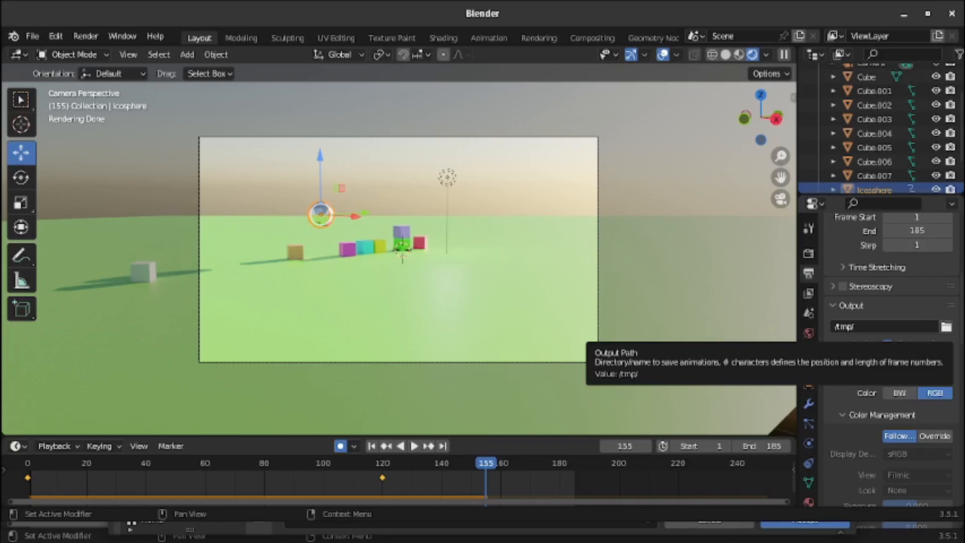
{"action": "left_click", "coordinate": [828, 527]}
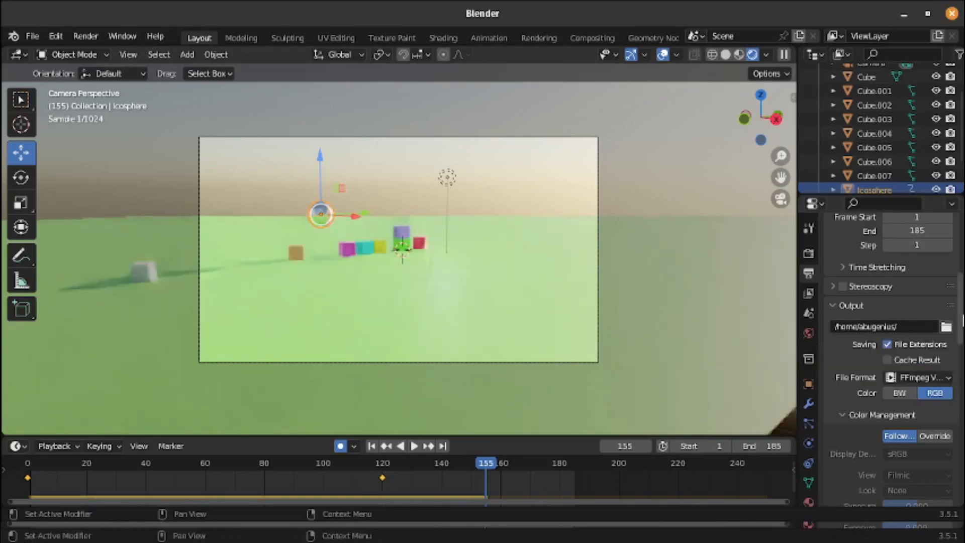
Review the output settings and start rendering the full animation from frame 1 to 185
{"action": "scroll", "coordinate": [963, 320], "scroll_direction": "up", "scroll_amount": 5}
{"action": "scroll", "coordinate": [963, 315], "scroll_direction": "down", "scroll_amount": 4}
{"action": "scroll", "coordinate": [963, 317], "scroll_direction": "down", "scroll_amount": 5}
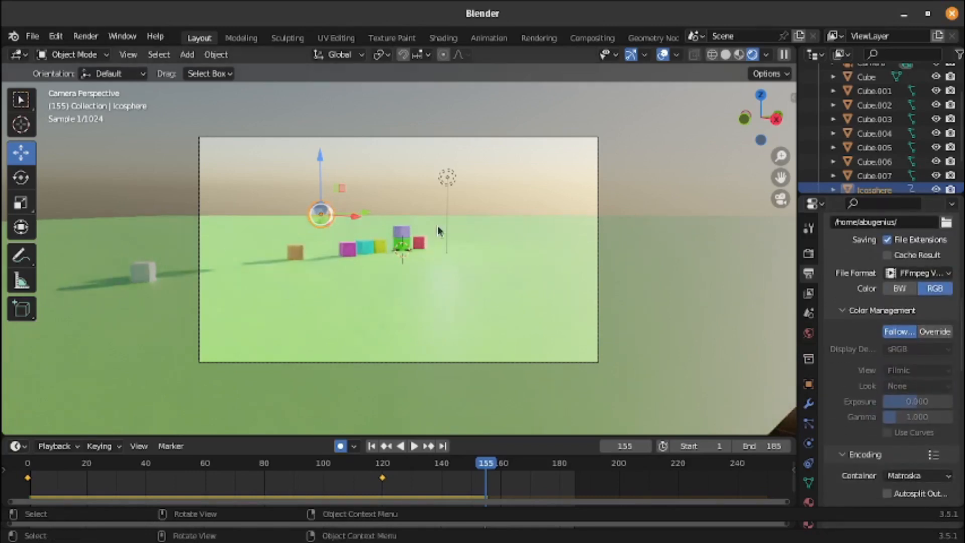
{"action": "left_click", "coordinate": [85, 37]}
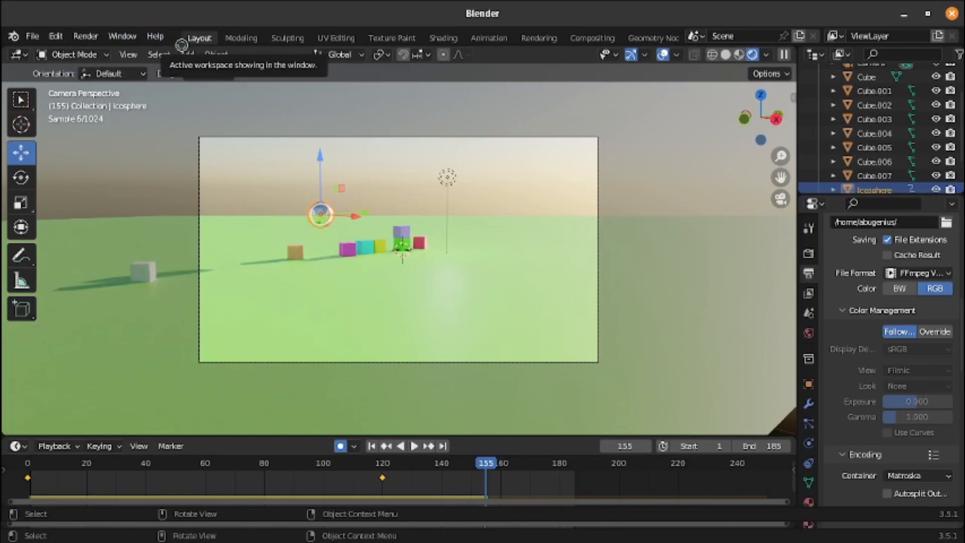
{"action": "key", "text": "ctrl+F12"}
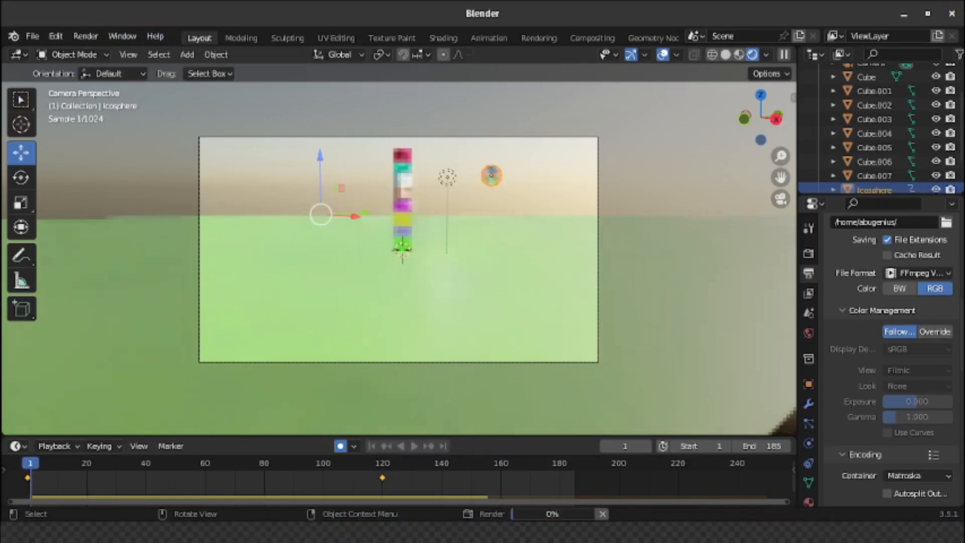